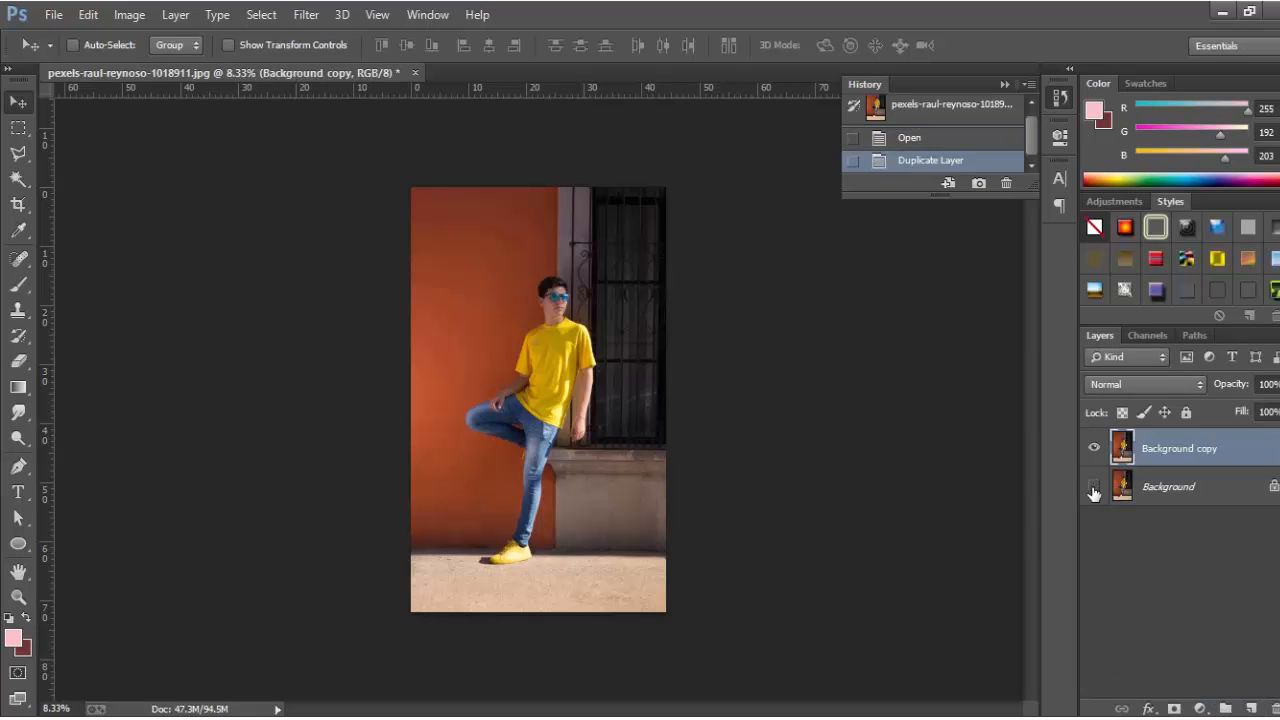
With the Pen tool, start the t-shirt outline with curved anchors along the hem and side.
{"action": "left_click", "coordinate": [20, 472]}
{"action": "scroll", "coordinate": [509, 480], "scroll_direction": "up", "scroll_amount": 4}
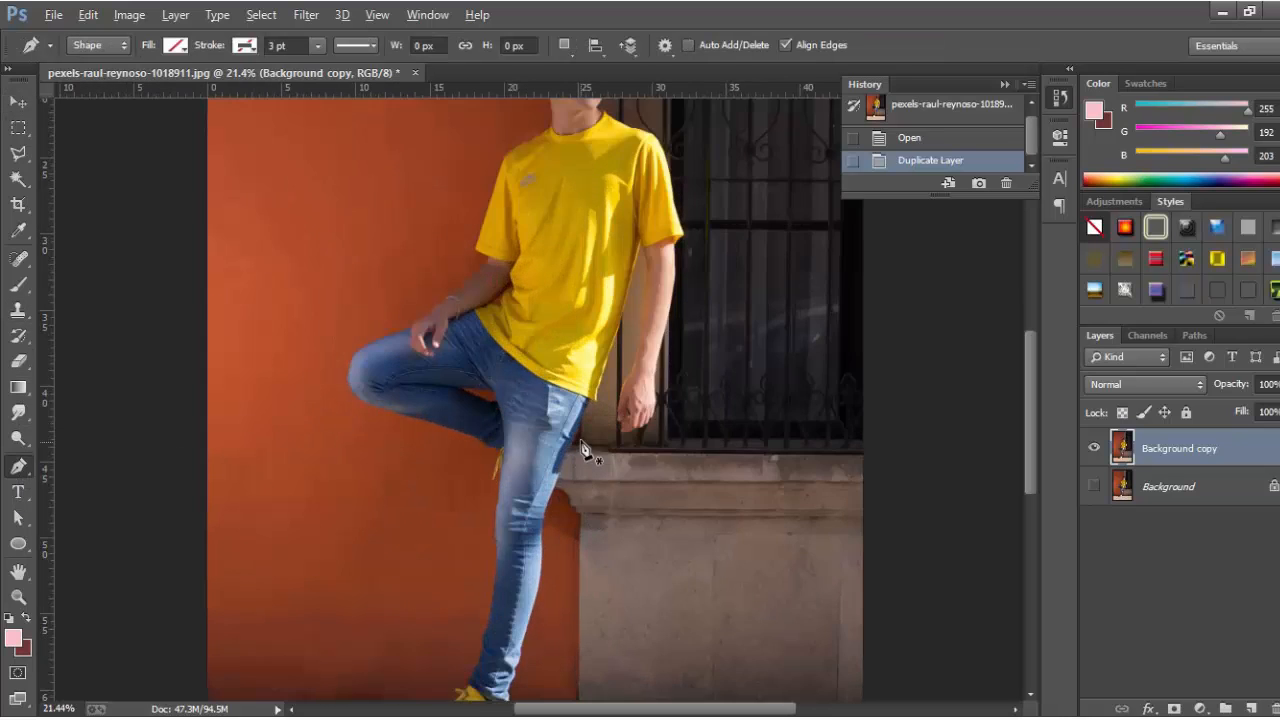
{"action": "scroll", "coordinate": [586, 449], "scroll_direction": "up", "scroll_amount": 6}
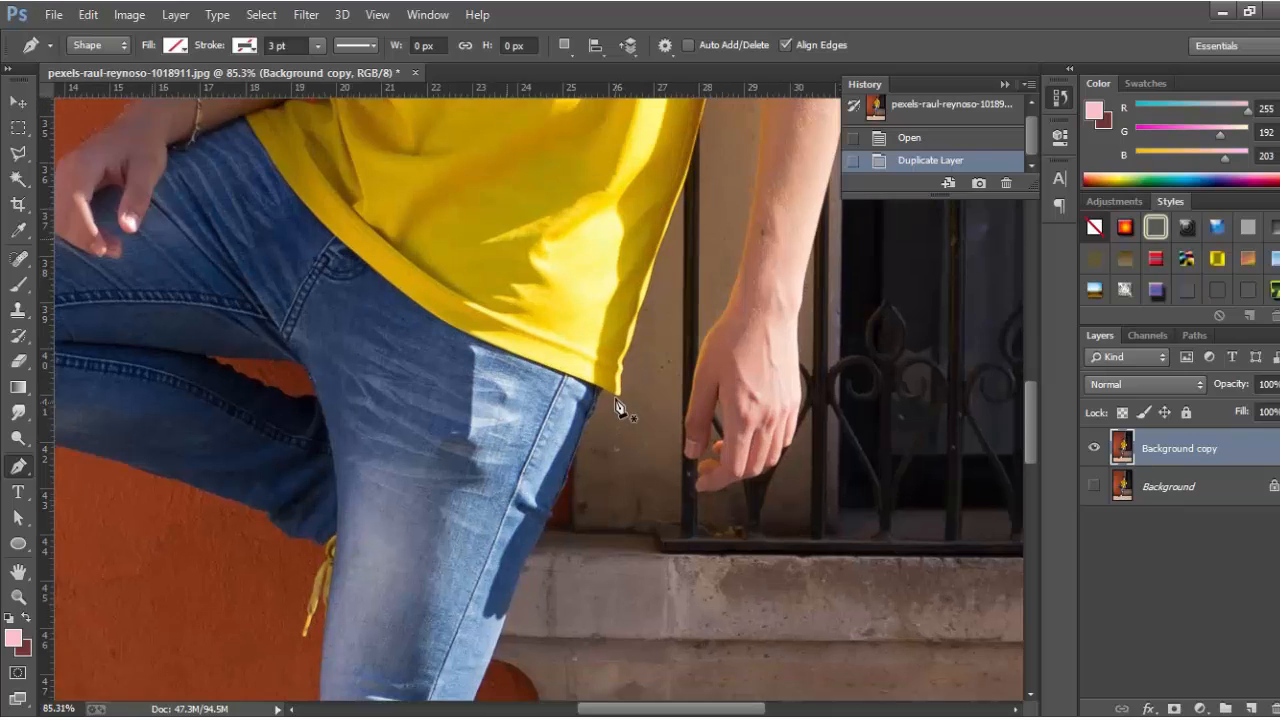
{"action": "scroll", "coordinate": [617, 407], "scroll_direction": "up", "scroll_amount": 1}
{"action": "scroll", "coordinate": [620, 405], "scroll_direction": "up", "scroll_amount": 2}
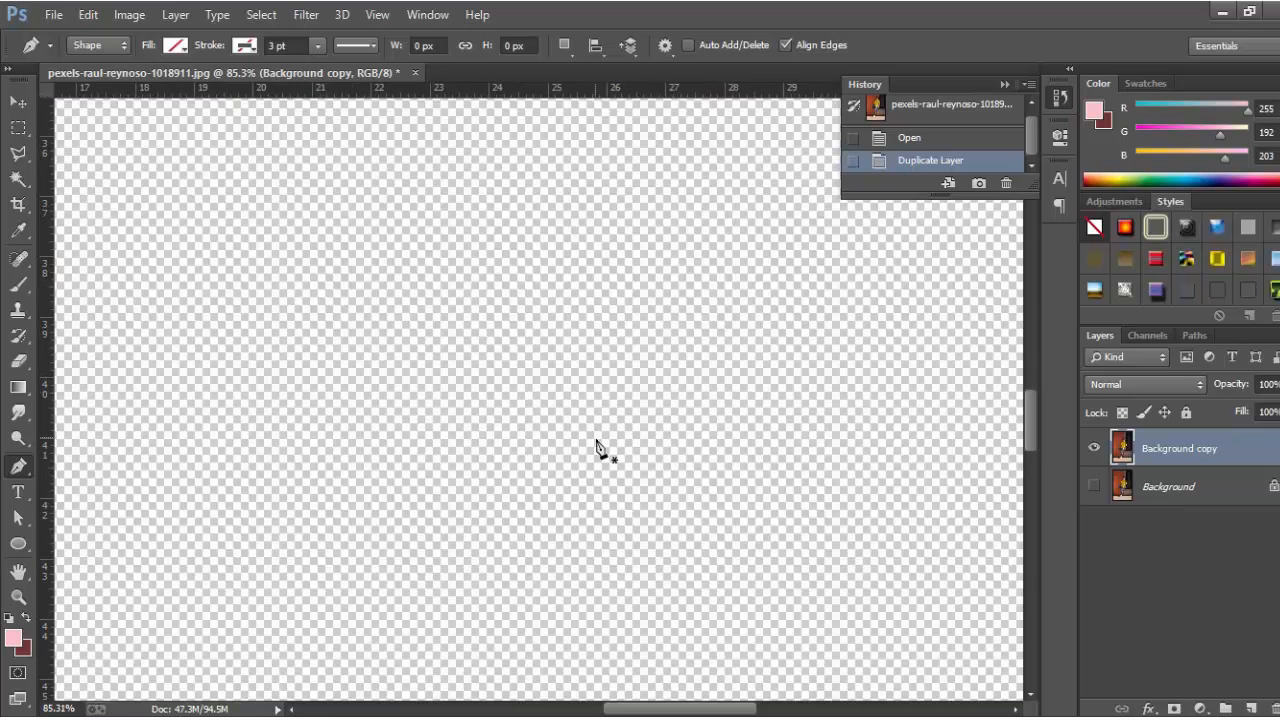
{"action": "left_click", "coordinate": [634, 441]}
{"action": "scroll", "coordinate": [634, 441], "scroll_direction": "up", "scroll_amount": 1}
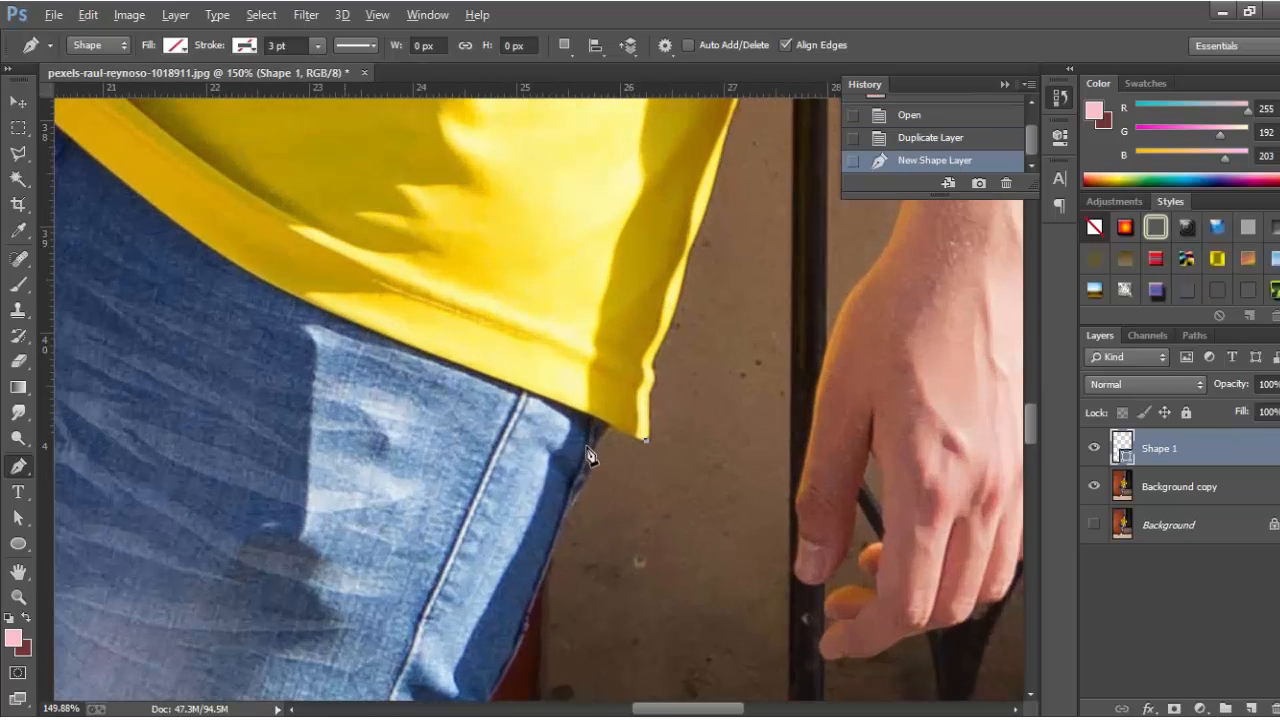
{"action": "scroll", "coordinate": [615, 435], "scroll_direction": "up", "scroll_amount": 1}
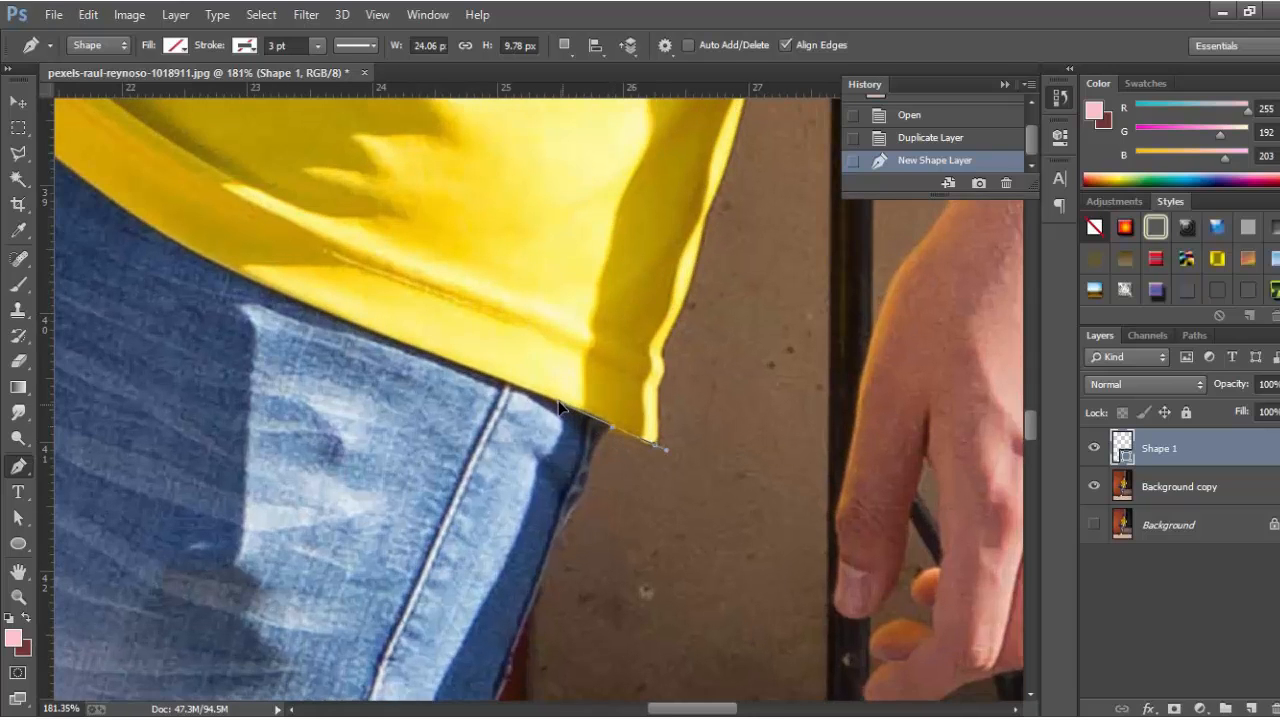
{"action": "left_click", "coordinate": [597, 417]}
{"action": "scroll", "coordinate": [665, 465], "scroll_direction": "down", "scroll_amount": 2}
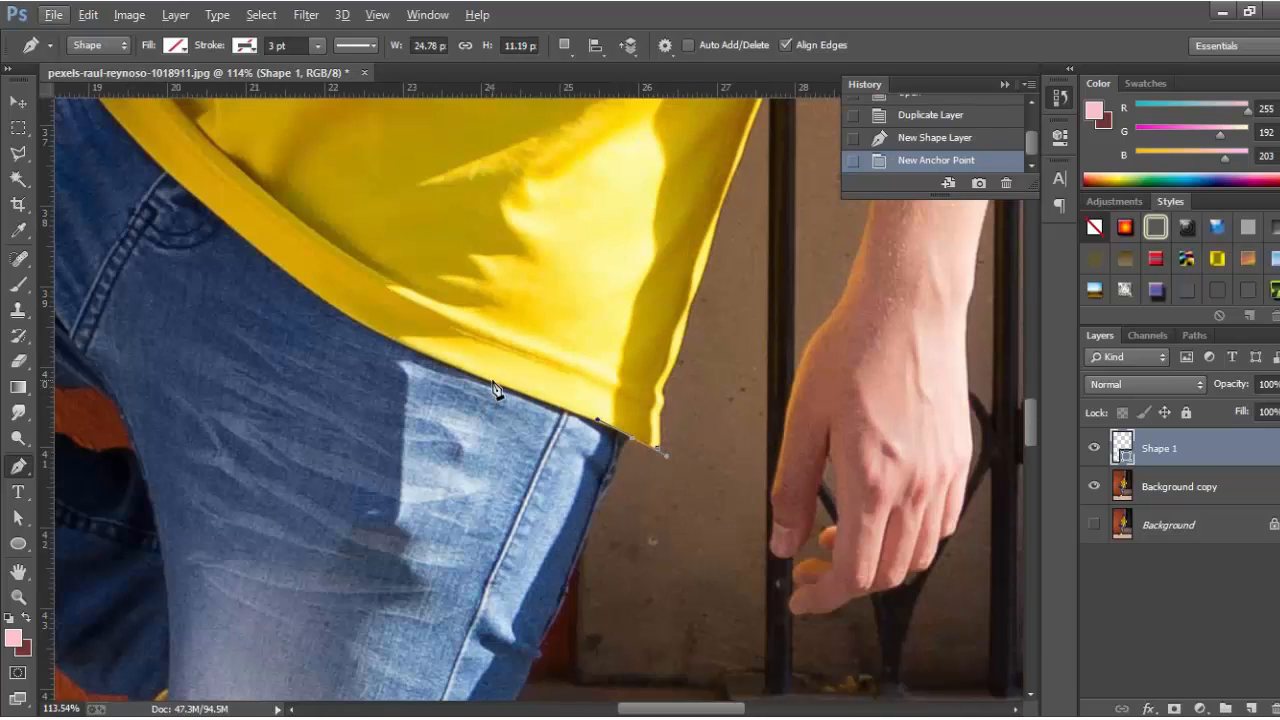
{"action": "left_click_drag", "start_coordinate": [491, 381], "coordinate": [448, 368]}
{"action": "scroll", "coordinate": [450, 374], "scroll_direction": "down", "scroll_amount": 3}
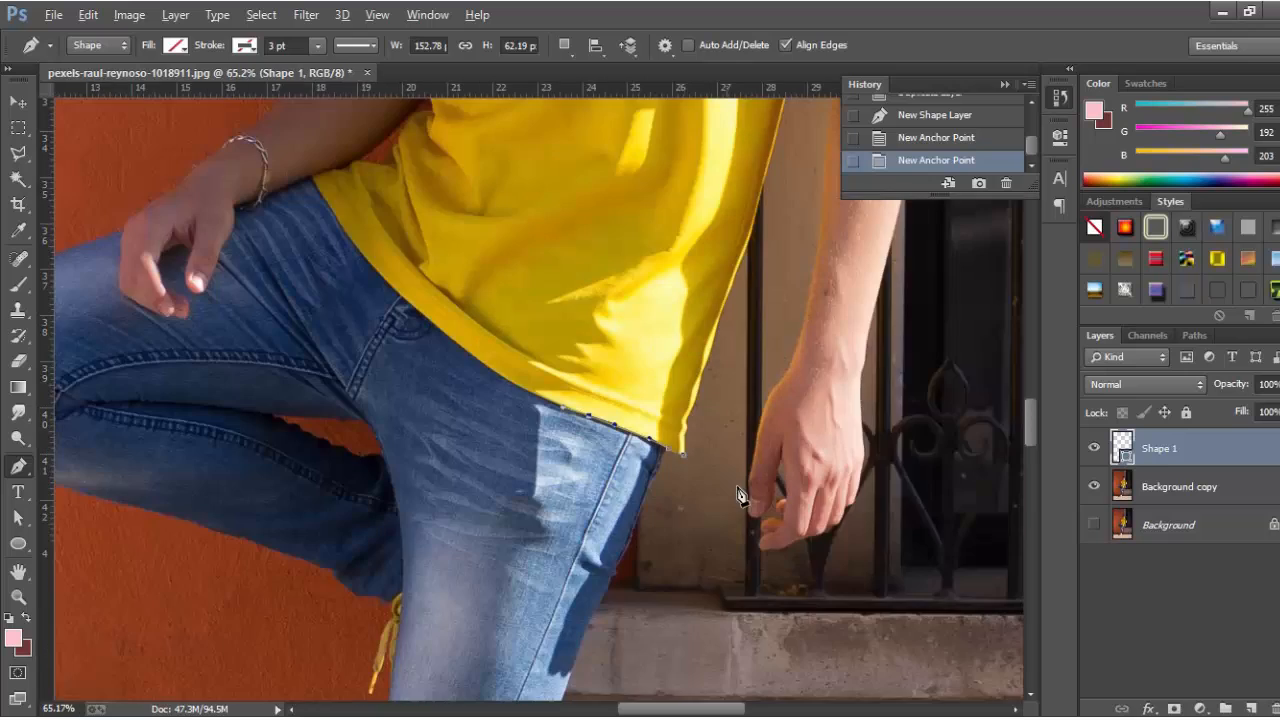
{"action": "scroll", "coordinate": [409, 349], "scroll_direction": "up", "scroll_amount": 3}
{"action": "left_click_drag", "start_coordinate": [572, 405], "coordinate": [546, 390]}
{"action": "scroll", "coordinate": [455, 350], "scroll_direction": "up", "scroll_amount": 1}
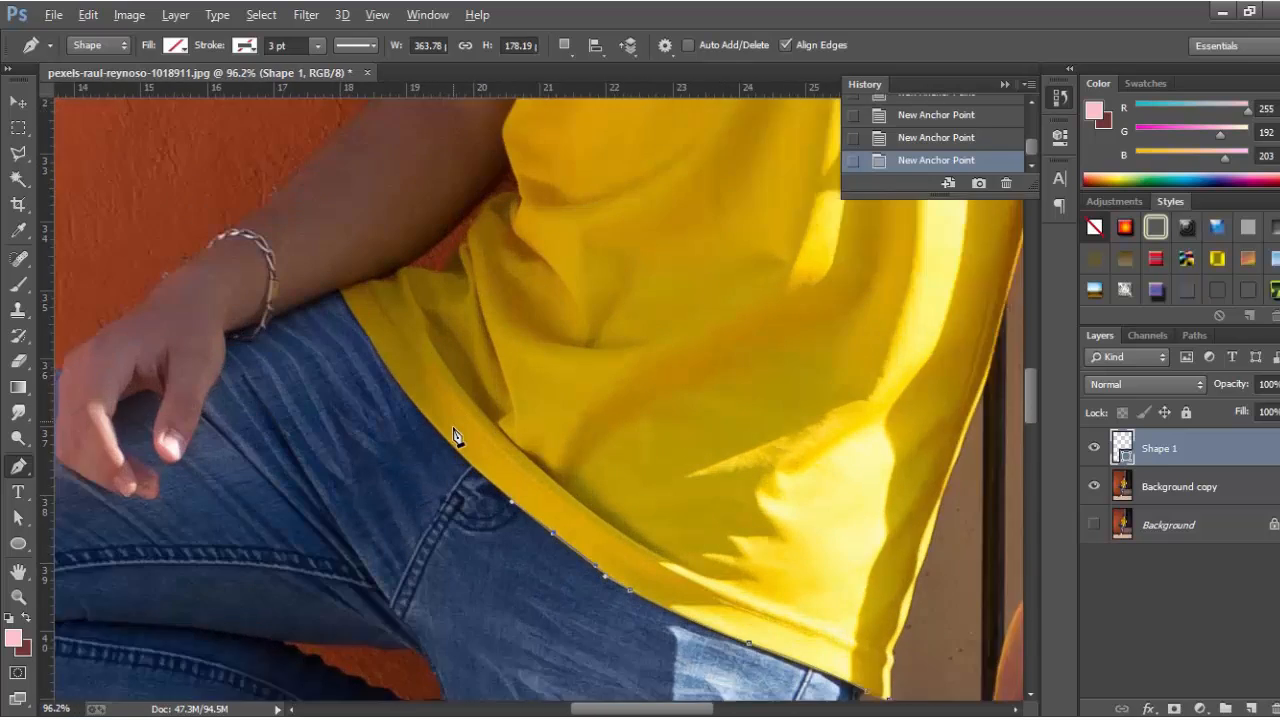
{"action": "scroll", "coordinate": [457, 437], "scroll_direction": "up", "scroll_amount": 2}
{"action": "left_click_drag", "start_coordinate": [472, 455], "coordinate": [427, 414]}
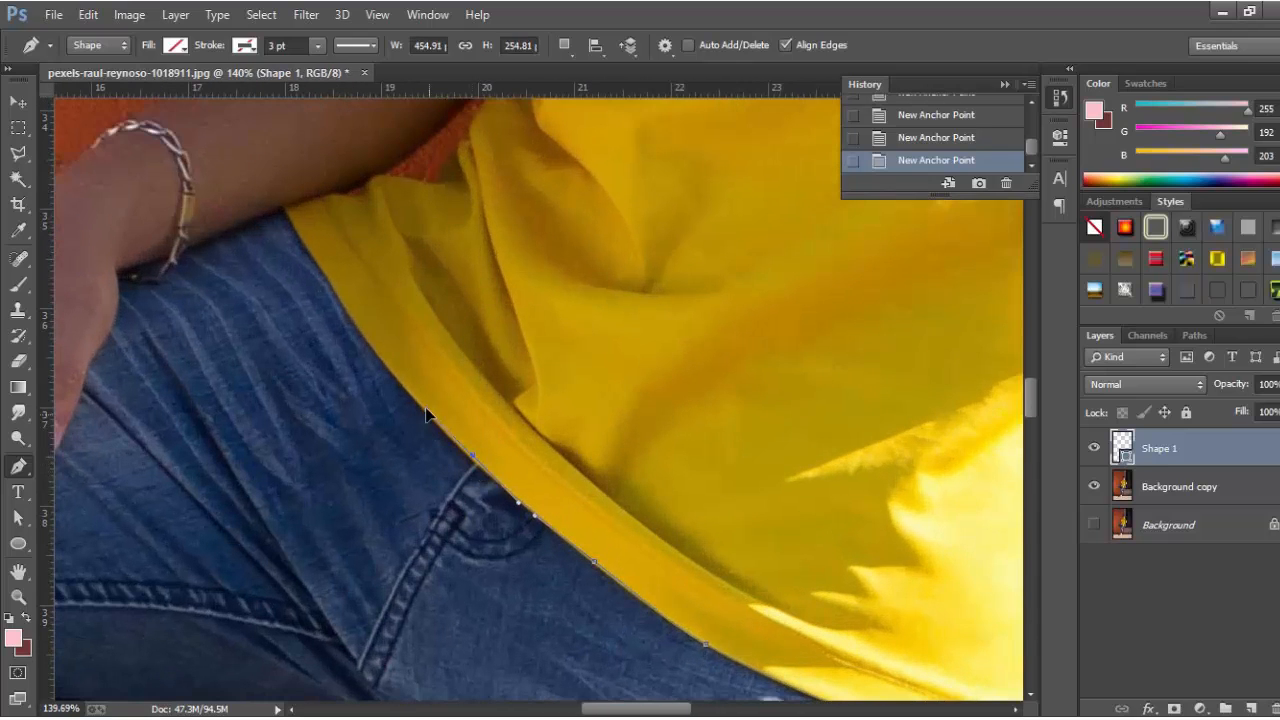
{"action": "left_click_drag", "start_coordinate": [380, 359], "coordinate": [355, 329]}
{"action": "left_click_drag", "start_coordinate": [337, 294], "coordinate": [319, 270]}
Continue the outline along the shirt edge, around the arm fold and along the sleeve hem.
{"action": "left_click", "coordinate": [292, 222]}
{"action": "left_click", "coordinate": [286, 211]}
{"action": "left_click_drag", "start_coordinate": [327, 195], "coordinate": [374, 182]}
{"action": "scroll", "coordinate": [446, 186], "scroll_direction": "up", "scroll_amount": 3}
{"action": "left_click", "coordinate": [453, 265]}
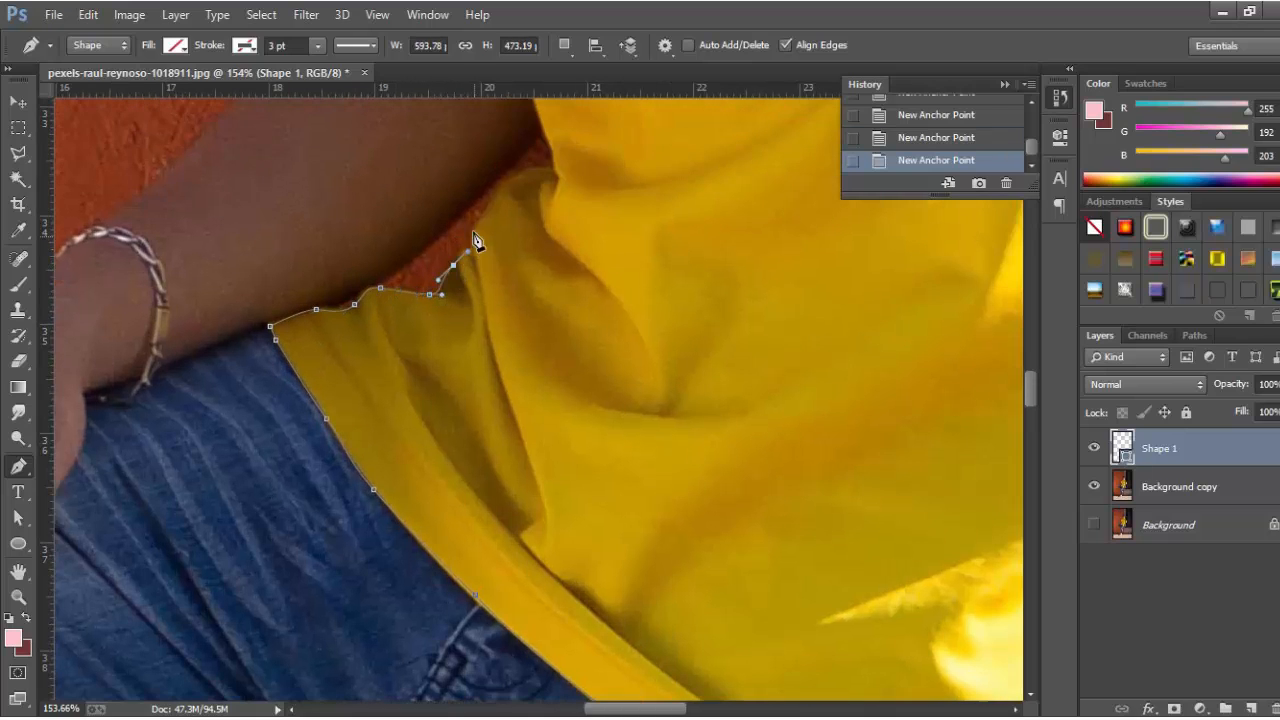
{"action": "scroll", "coordinate": [483, 236], "scroll_direction": "up", "scroll_amount": 1}
{"action": "left_click_drag", "start_coordinate": [475, 236], "coordinate": [537, 244]}
{"action": "left_click", "coordinate": [552, 239]}
{"action": "scroll", "coordinate": [553, 242], "scroll_direction": "up", "scroll_amount": 1}
{"action": "scroll", "coordinate": [557, 274], "scroll_direction": "up", "scroll_amount": 1}
{"action": "left_click_drag", "start_coordinate": [541, 308], "coordinate": [517, 246]}
{"action": "scroll", "coordinate": [534, 245], "scroll_direction": "up", "scroll_amount": 1}
{"action": "left_click", "coordinate": [574, 244]}
{"action": "left_click_drag", "start_coordinate": [433, 226], "coordinate": [389, 209]}
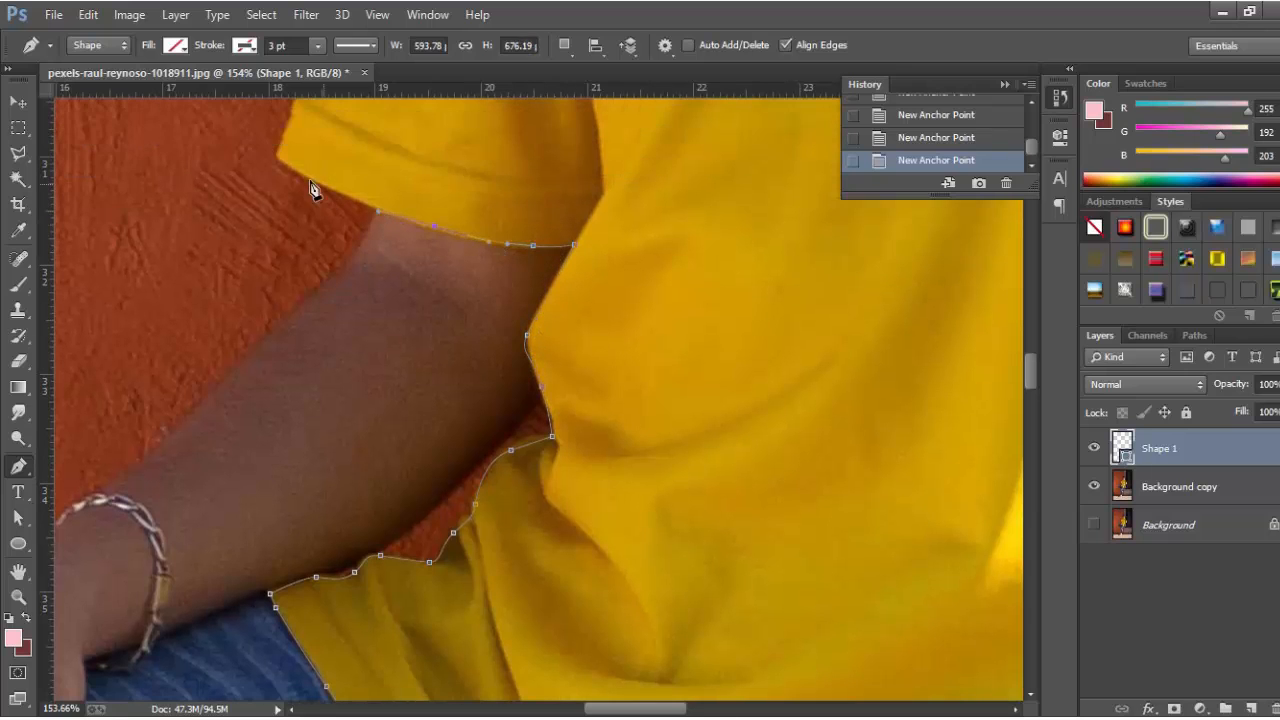
{"action": "left_click_drag", "start_coordinate": [322, 183], "coordinate": [299, 175]}
Trace up the sleeve's outer edge and around the shoulder, undoing the last misplaced point.
{"action": "scroll", "coordinate": [490, 322], "scroll_direction": "down", "scroll_amount": 3}
{"action": "scroll", "coordinate": [487, 328], "scroll_direction": "up", "scroll_amount": 4}
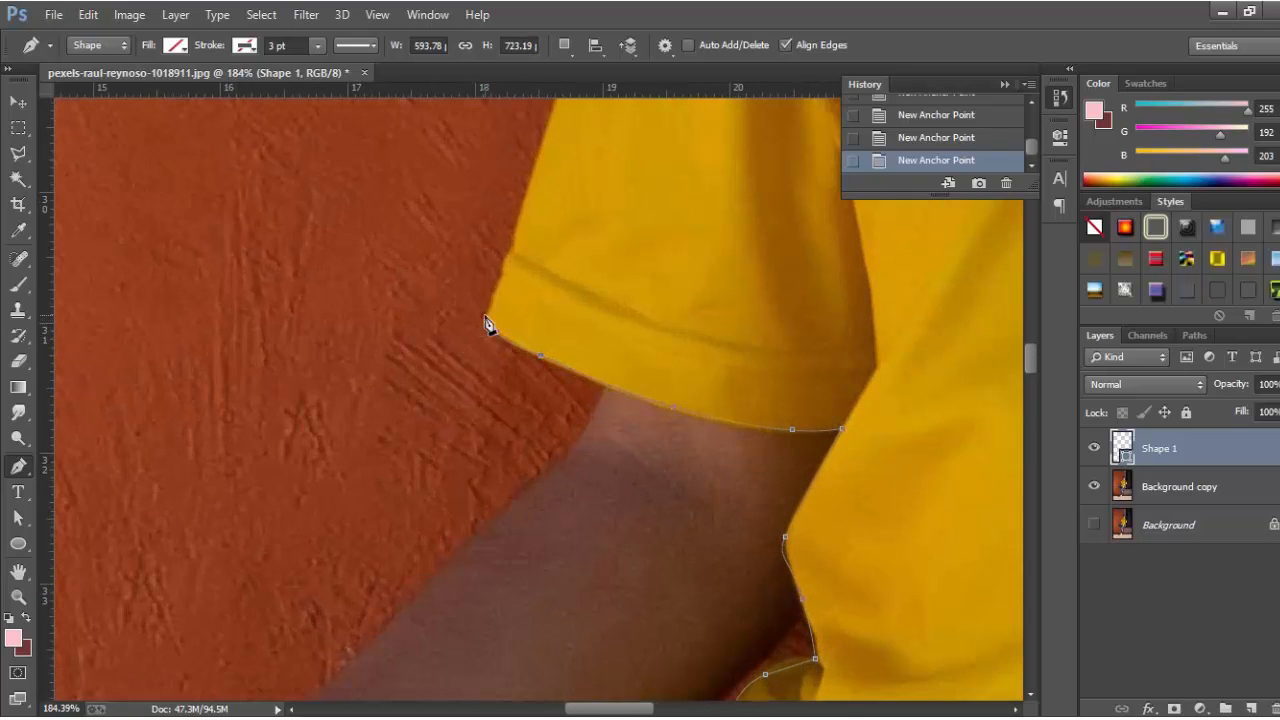
{"action": "scroll", "coordinate": [486, 330], "scroll_direction": "up", "scroll_amount": 1}
{"action": "left_click", "coordinate": [507, 276]}
{"action": "scroll", "coordinate": [534, 328], "scroll_direction": "up", "scroll_amount": 2}
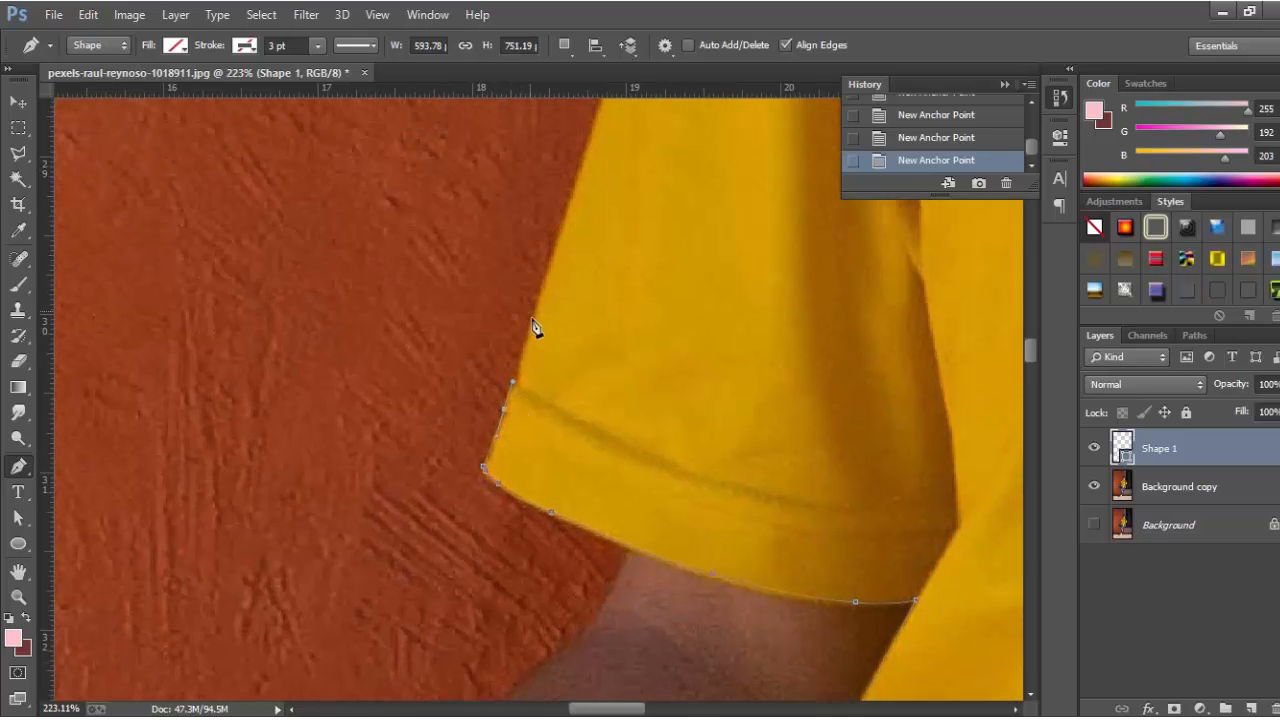
{"action": "scroll", "coordinate": [550, 260], "scroll_direction": "down", "scroll_amount": 3}
{"action": "scroll", "coordinate": [637, 294], "scroll_direction": "up", "scroll_amount": 2}
{"action": "left_click_drag", "start_coordinate": [582, 298], "coordinate": [594, 265]}
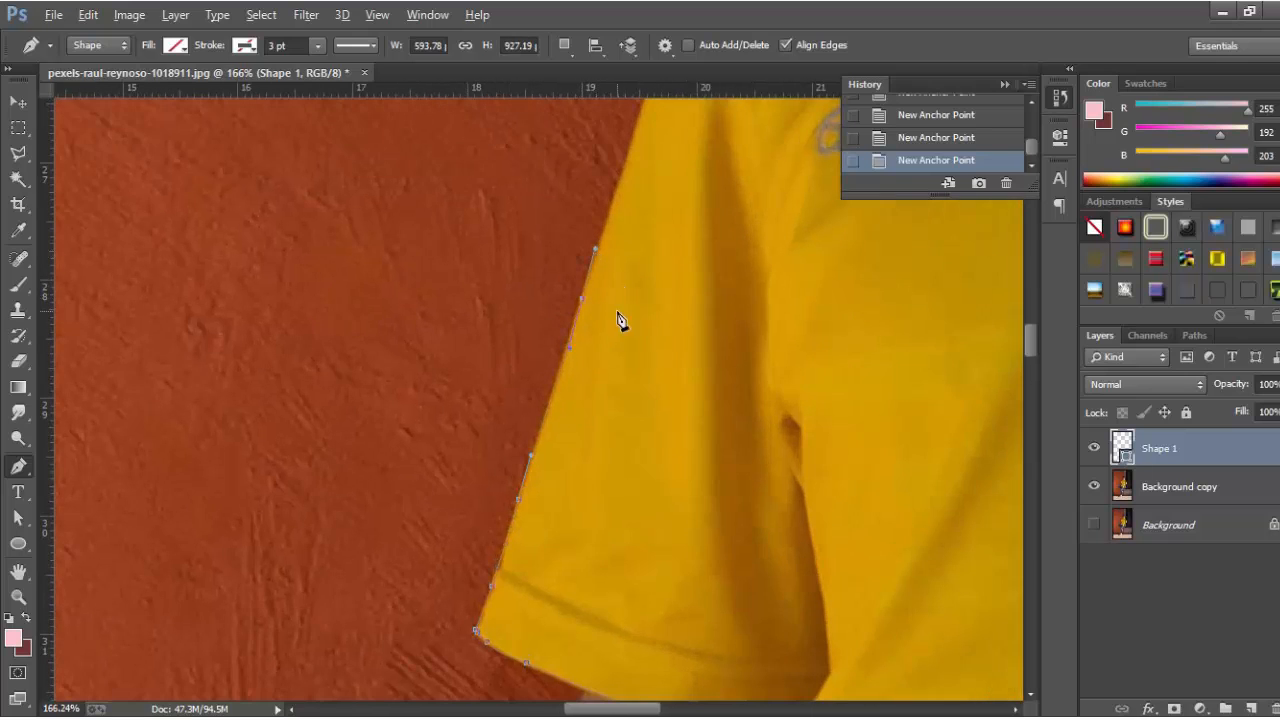
{"action": "scroll", "coordinate": [618, 330], "scroll_direction": "up", "scroll_amount": 4}
{"action": "left_click_drag", "start_coordinate": [598, 372], "coordinate": [608, 346]}
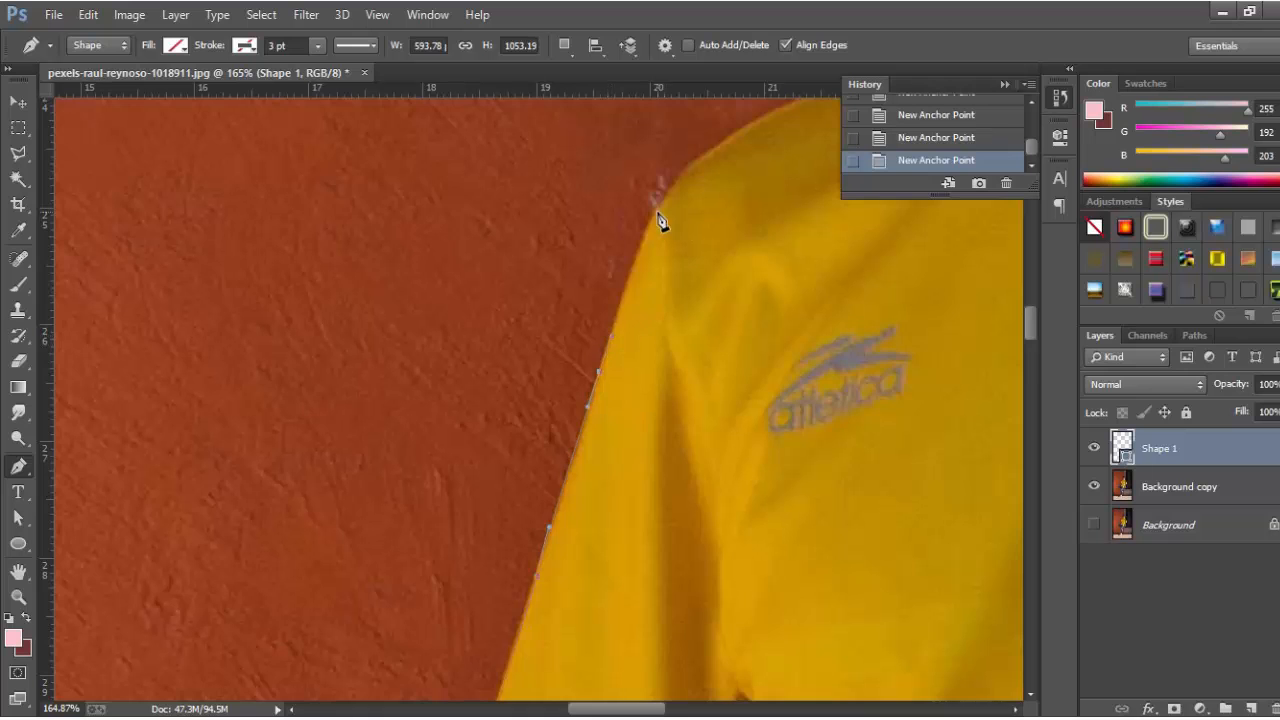
{"action": "scroll", "coordinate": [506, 274], "scroll_direction": "right", "scroll_amount": 3}
{"action": "scroll", "coordinate": [586, 457], "scroll_direction": "up", "scroll_amount": 3}
{"action": "scroll", "coordinate": [434, 523], "scroll_direction": "up", "scroll_amount": 2}
{"action": "left_click_drag", "start_coordinate": [433, 503], "coordinate": [459, 468]}
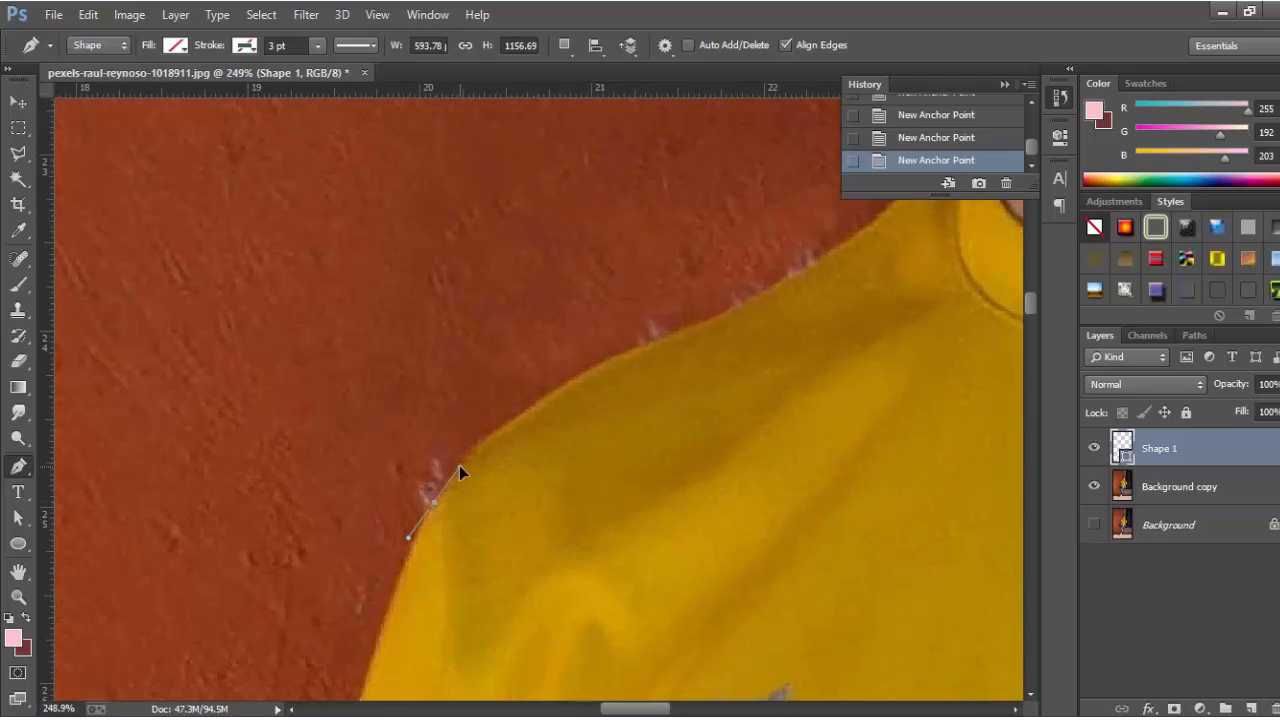
{"action": "scroll", "coordinate": [500, 490], "scroll_direction": "down", "scroll_amount": 2}
{"action": "left_click_drag", "start_coordinate": [545, 495], "coordinate": [585, 487]}
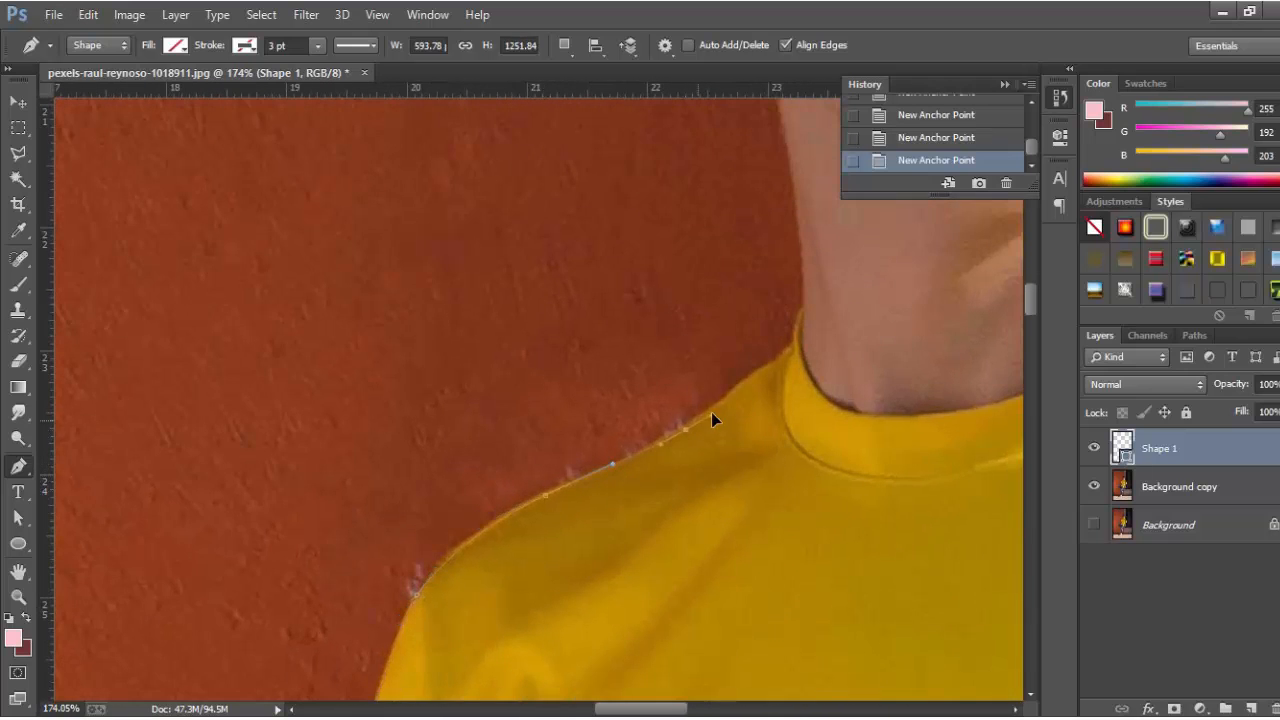
{"action": "key", "text": "ctrl+z"}
Carry the outline up to the collar and along the neckline, replacing a misplaced collar point.
{"action": "left_click_drag", "start_coordinate": [711, 408], "coordinate": [751, 375]}
{"action": "left_click", "coordinate": [786, 352]}
{"action": "left_click_drag", "start_coordinate": [797, 322], "coordinate": [802, 308]}
{"action": "scroll", "coordinate": [851, 413], "scroll_direction": "up", "scroll_amount": 1}
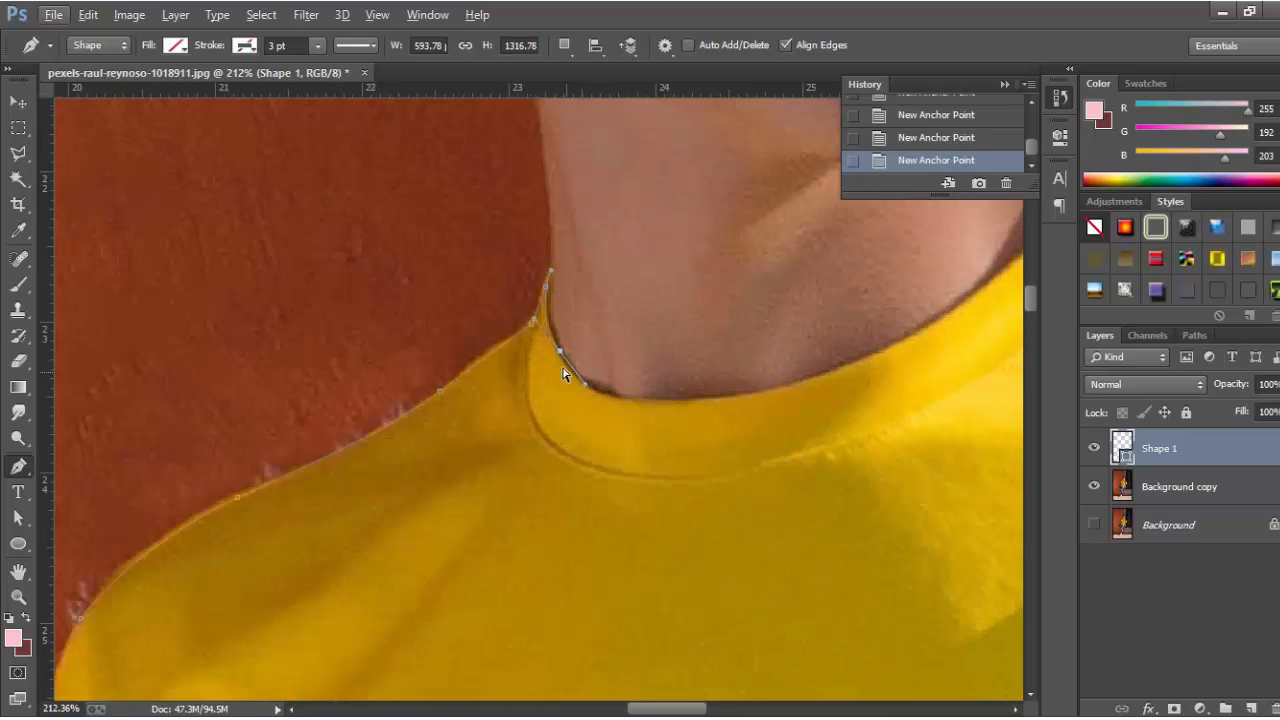
{"action": "left_click_drag", "start_coordinate": [649, 402], "coordinate": [710, 399]}
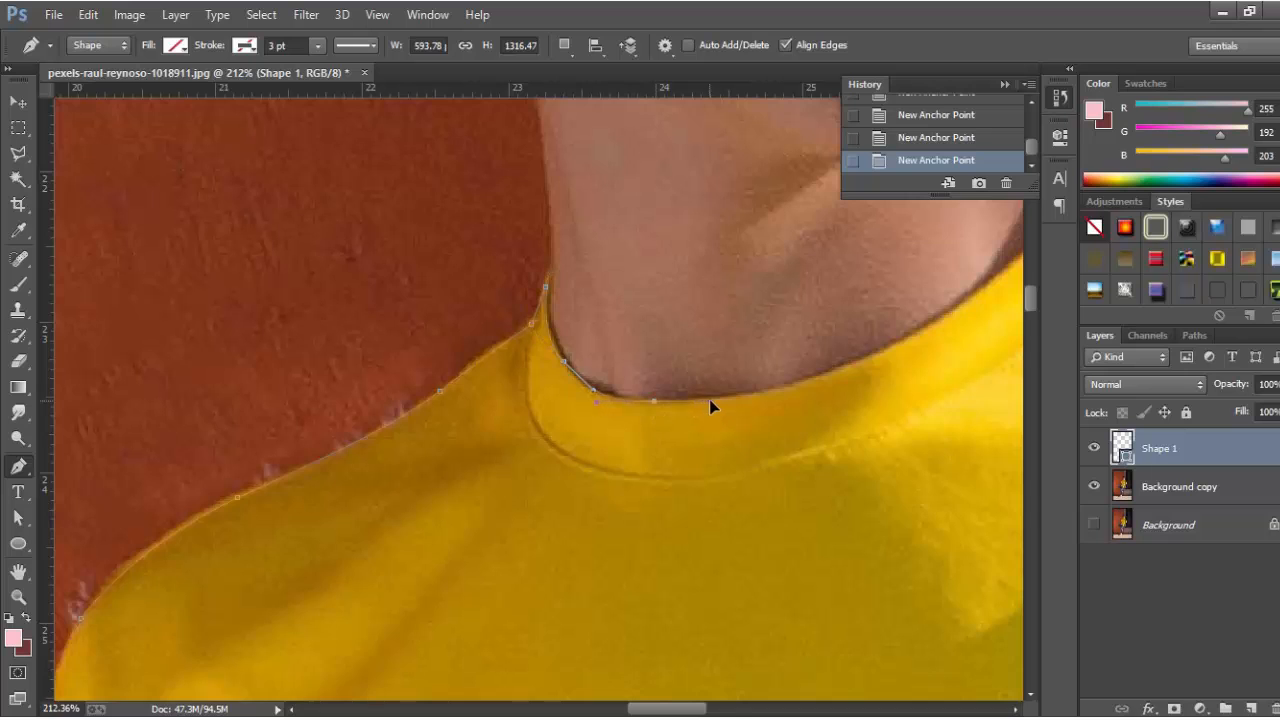
{"action": "scroll", "coordinate": [440, 411], "scroll_direction": "down", "scroll_amount": 1}
{"action": "left_click_drag", "start_coordinate": [622, 388], "coordinate": [684, 359]}
{"action": "scroll", "coordinate": [650, 370], "scroll_direction": "up", "scroll_amount": 1}
{"action": "scroll", "coordinate": [804, 424], "scroll_direction": "up", "scroll_amount": 1}
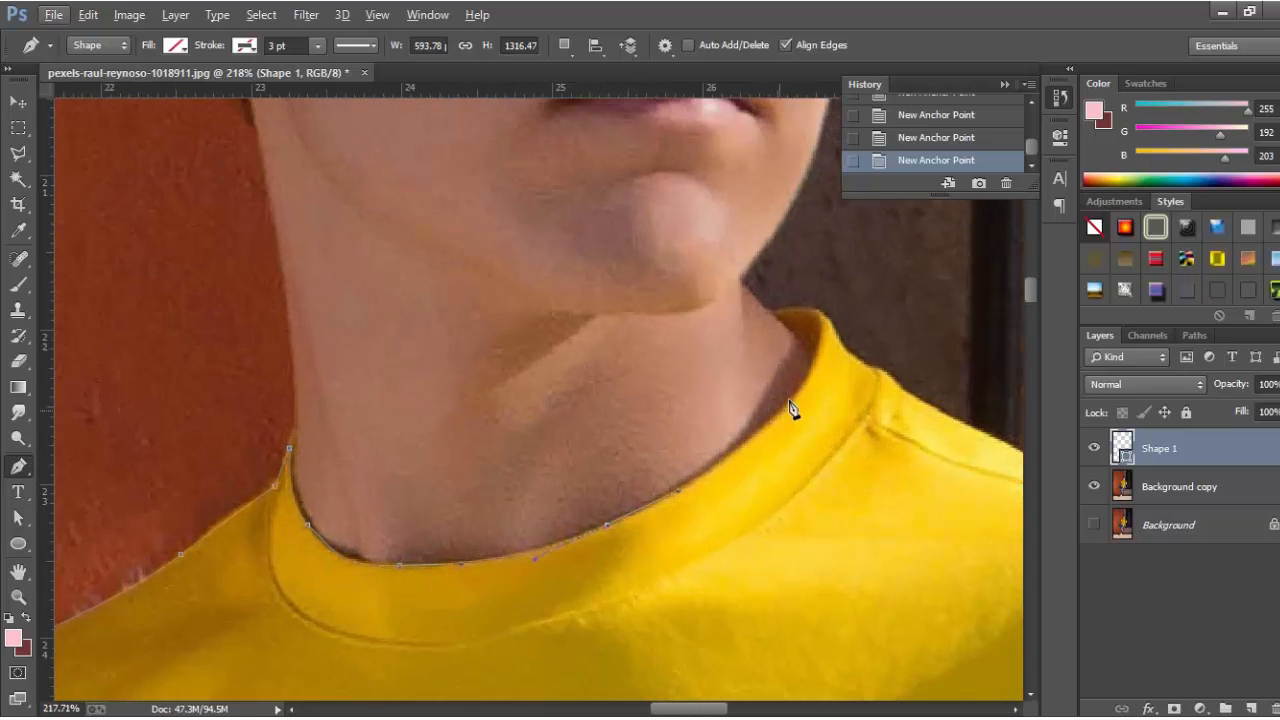
{"action": "left_click_drag", "start_coordinate": [781, 407], "coordinate": [808, 375]}
{"action": "scroll", "coordinate": [809, 388], "scroll_direction": "up", "scroll_amount": 1}
{"action": "left_click_drag", "start_coordinate": [811, 438], "coordinate": [872, 445]}
{"action": "key", "text": "ctrl+z"}
{"action": "left_click", "coordinate": [772, 387]}
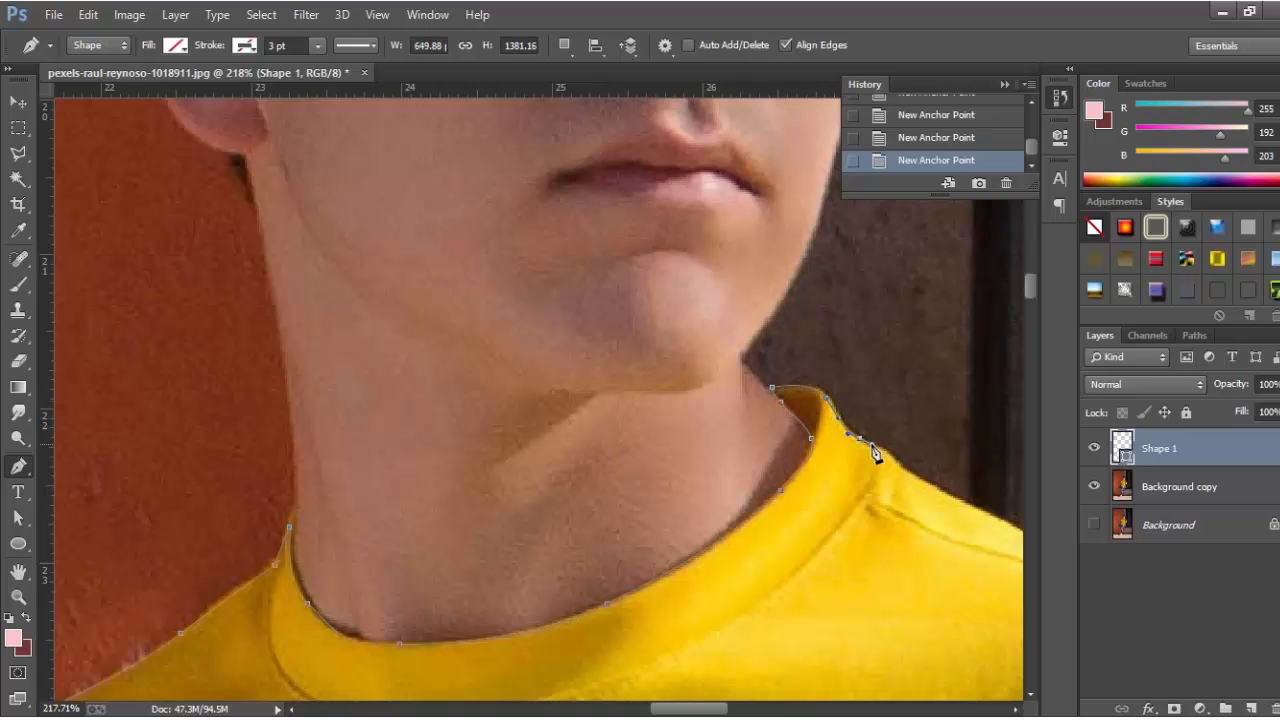
{"action": "scroll", "coordinate": [875, 453], "scroll_direction": "down", "scroll_amount": 1}
{"action": "mouse_move", "coordinate": [682, 444]}
{"action": "left_mouse_down"}
{"action": "mouse_move", "coordinate": [709, 470]}
{"action": "mouse_move", "coordinate": [680, 443]}
{"action": "mouse_move", "coordinate": [690, 450]}
{"action": "left_mouse_up"}
Trace across the right shoulder and down the right sleeve to its lower corner.
{"action": "scroll", "coordinate": [286, 346], "scroll_direction": "down", "scroll_amount": 6}
{"action": "scroll", "coordinate": [583, 457], "scroll_direction": "up", "scroll_amount": 7}
{"action": "left_click_drag", "start_coordinate": [515, 428], "coordinate": [712, 483]}
{"action": "scroll", "coordinate": [578, 457], "scroll_direction": "up", "scroll_amount": 3}
{"action": "scroll", "coordinate": [350, 315], "scroll_direction": "down", "scroll_amount": 7}
{"action": "scroll", "coordinate": [625, 420], "scroll_direction": "up", "scroll_amount": 7}
{"action": "left_click_drag", "start_coordinate": [539, 395], "coordinate": [659, 479]}
{"action": "scroll", "coordinate": [517, 456], "scroll_direction": "down", "scroll_amount": 5}
{"action": "scroll", "coordinate": [589, 395], "scroll_direction": "up", "scroll_amount": 3}
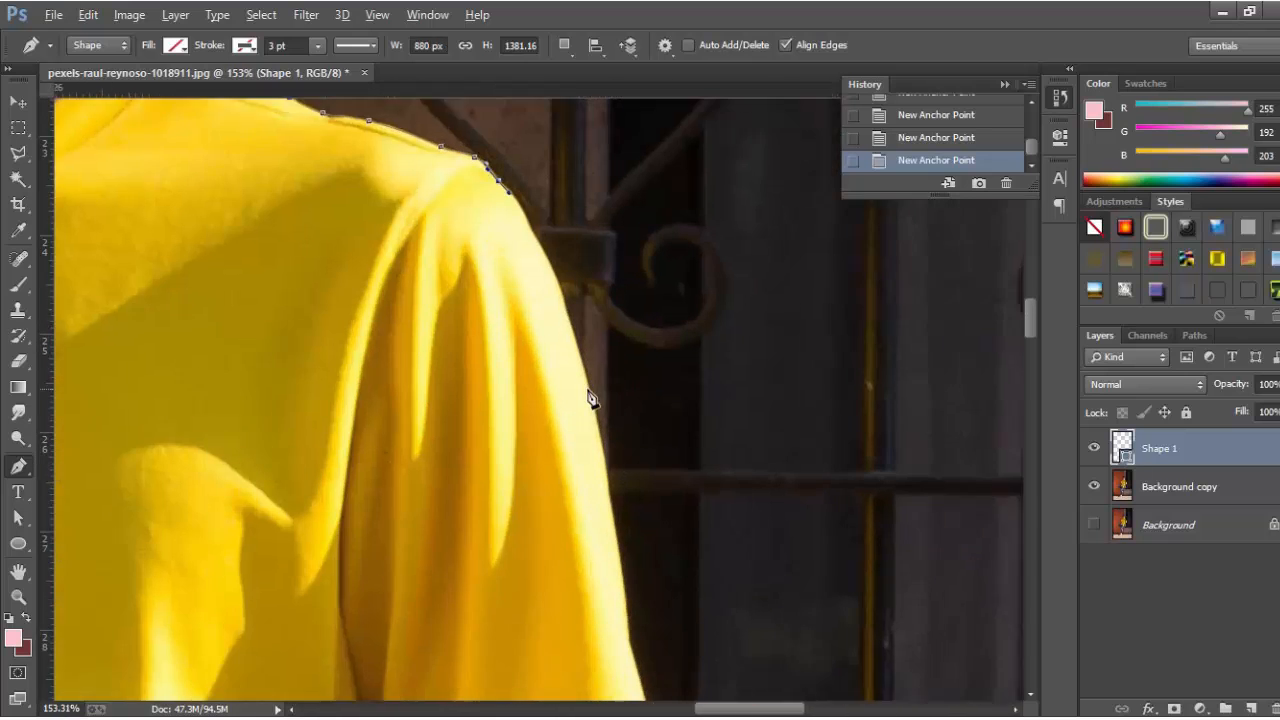
{"action": "left_click_drag", "start_coordinate": [591, 399], "coordinate": [630, 578]}
{"action": "scroll", "coordinate": [630, 578], "scroll_direction": "down", "scroll_amount": 3}
{"action": "left_click_drag", "start_coordinate": [621, 439], "coordinate": [631, 497]}
{"action": "scroll", "coordinate": [629, 480], "scroll_direction": "down", "scroll_amount": 3}
{"action": "left_click_drag", "start_coordinate": [611, 389], "coordinate": [667, 517]}
{"action": "scroll", "coordinate": [628, 461], "scroll_direction": "down", "scroll_amount": 3}
{"action": "scroll", "coordinate": [685, 548], "scroll_direction": "down", "scroll_amount": 3}
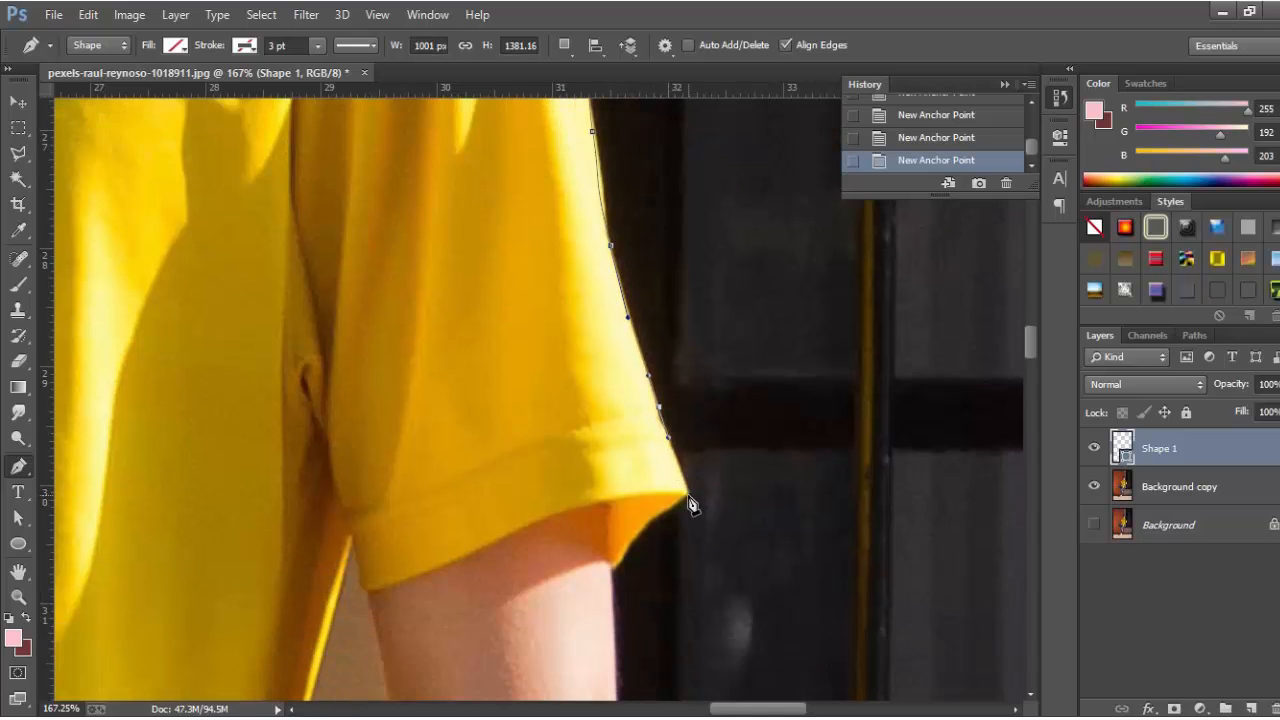
{"action": "left_click", "coordinate": [688, 501]}
{"action": "scroll", "coordinate": [665, 518], "scroll_direction": "up", "scroll_amount": 3}
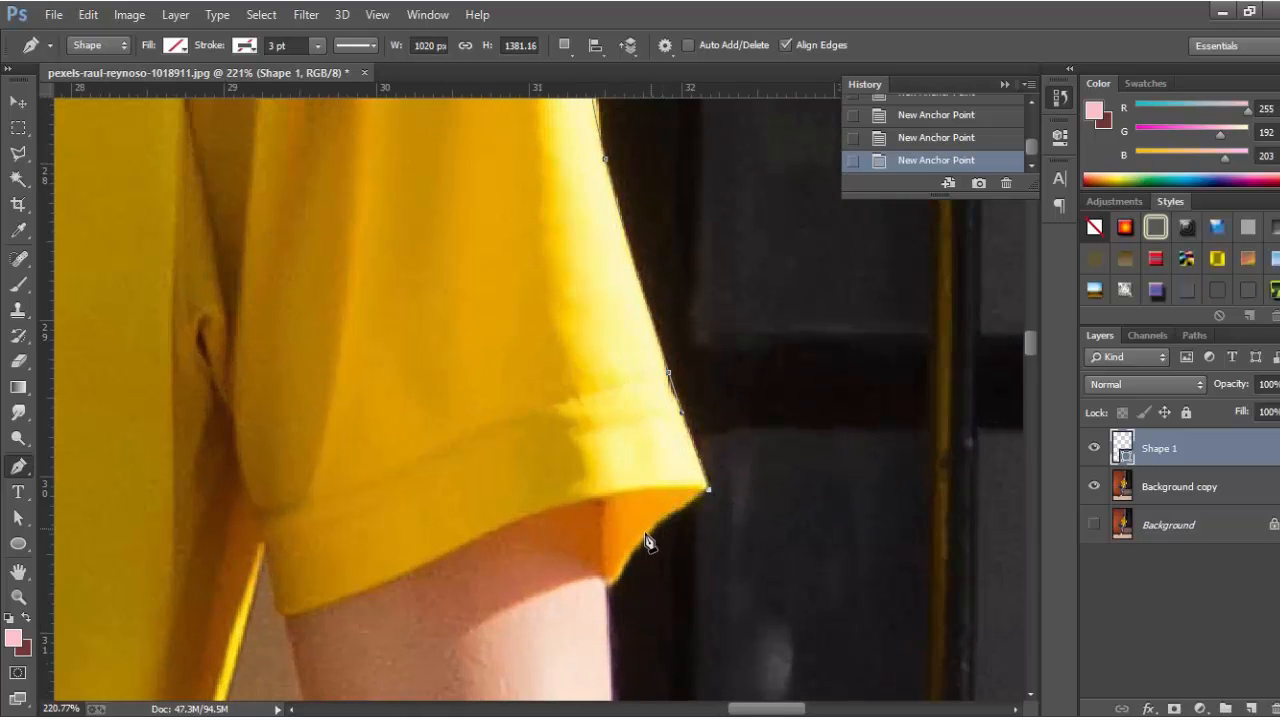
{"action": "left_click_drag", "start_coordinate": [610, 579], "coordinate": [613, 594]}
Add the final anchors along the shirt hem and close the path at its starting point.
{"action": "scroll", "coordinate": [791, 580], "scroll_direction": "down", "scroll_amount": 3}
{"action": "scroll", "coordinate": [631, 457], "scroll_direction": "up", "scroll_amount": 3}
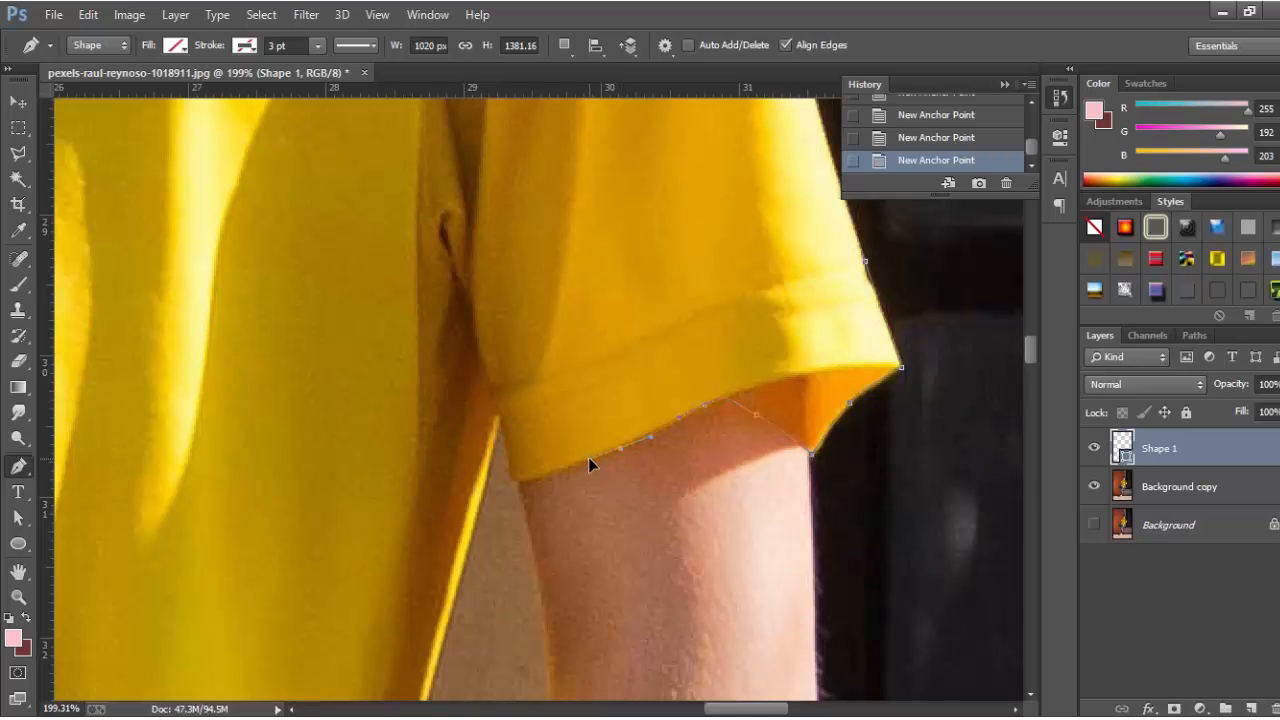
{"action": "left_click", "coordinate": [500, 421]}
{"action": "scroll", "coordinate": [540, 508], "scroll_direction": "down", "scroll_amount": 3}
{"action": "scroll", "coordinate": [515, 520], "scroll_direction": "up", "scroll_amount": 3}
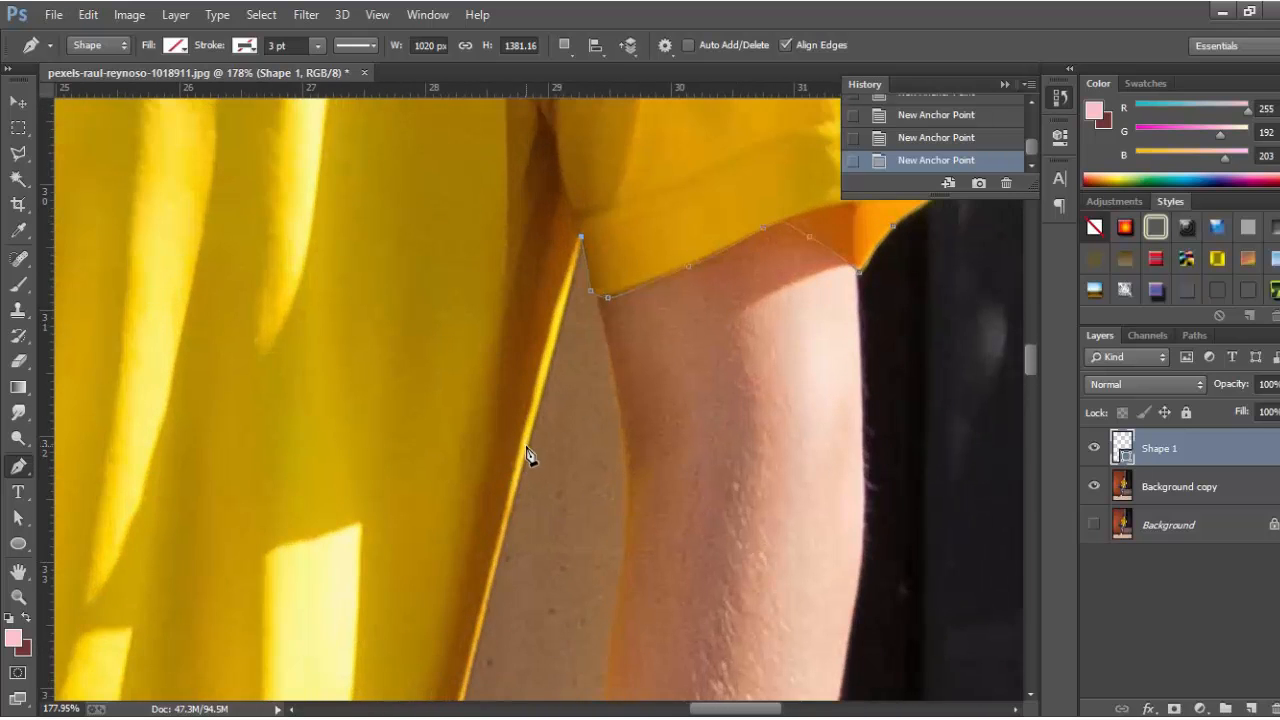
{"action": "left_click_drag", "start_coordinate": [523, 460], "coordinate": [512, 507]}
{"action": "scroll", "coordinate": [511, 510], "scroll_direction": "down", "scroll_amount": 3}
{"action": "scroll", "coordinate": [505, 500], "scroll_direction": "up", "scroll_amount": 3}
{"action": "scroll", "coordinate": [502, 400], "scroll_direction": "up", "scroll_amount": 2}
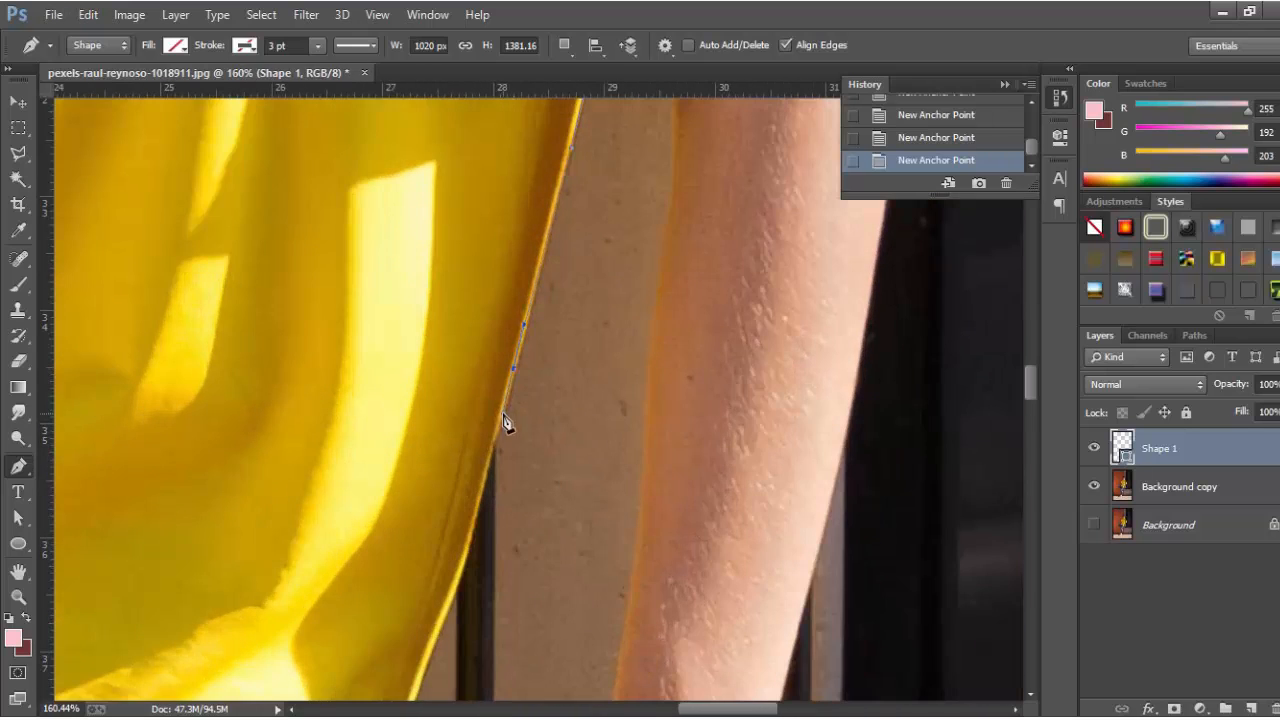
{"action": "scroll", "coordinate": [545, 430], "scroll_direction": "up", "scroll_amount": 2}
{"action": "scroll", "coordinate": [575, 447], "scroll_direction": "down", "scroll_amount": 1}
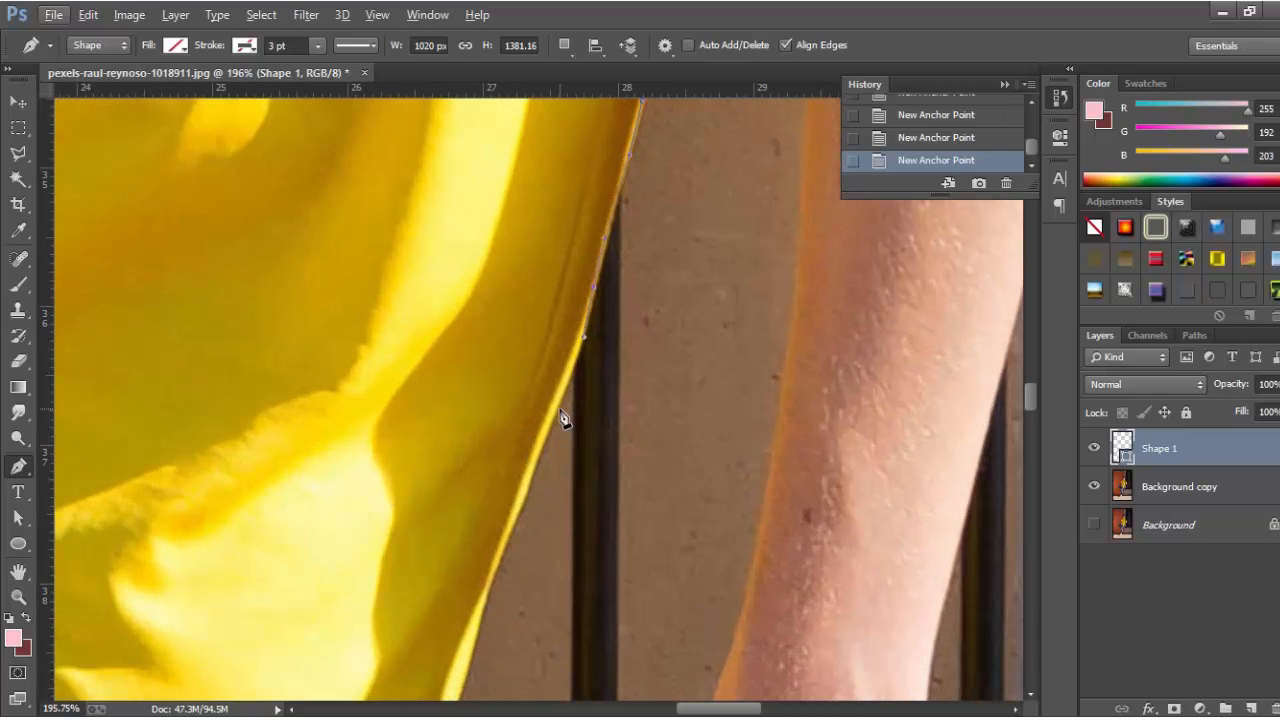
{"action": "scroll", "coordinate": [520, 448], "scroll_direction": "down", "scroll_amount": 2}
{"action": "scroll", "coordinate": [508, 410], "scroll_direction": "up", "scroll_amount": 3}
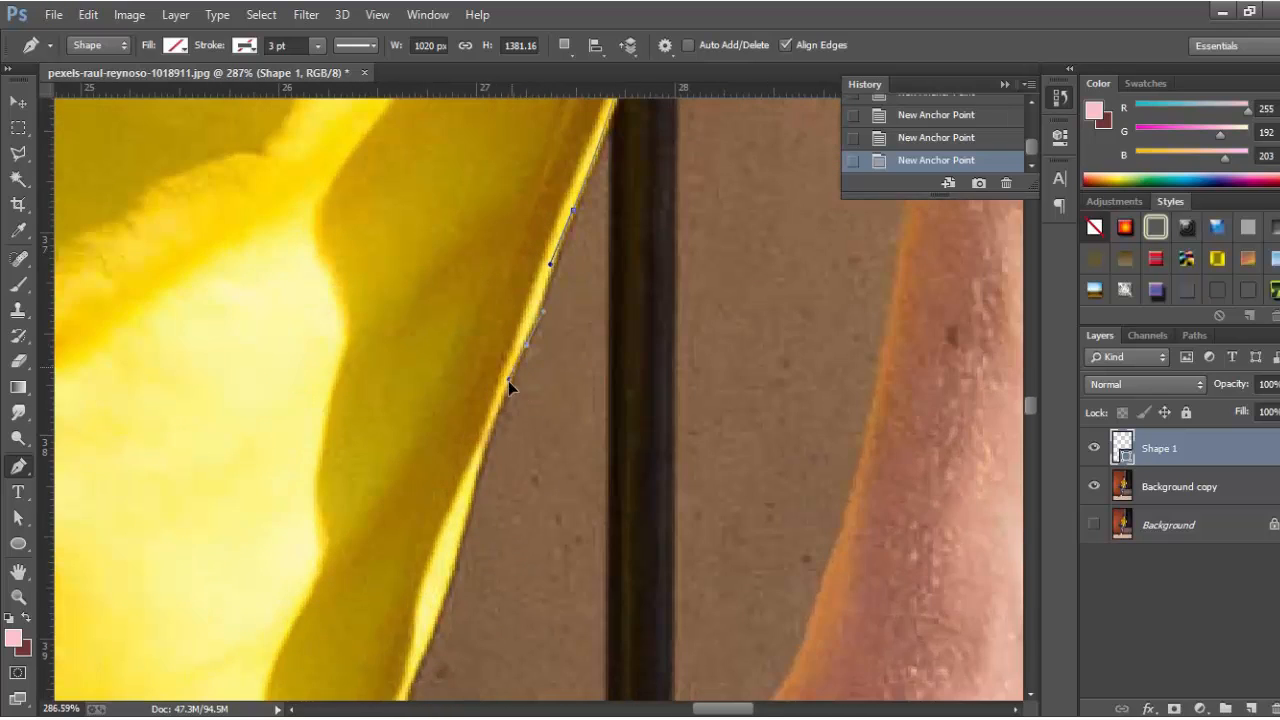
{"action": "scroll", "coordinate": [512, 405], "scroll_direction": "down", "scroll_amount": 2}
{"action": "scroll", "coordinate": [525, 420], "scroll_direction": "up", "scroll_amount": 1}
{"action": "scroll", "coordinate": [545, 450], "scroll_direction": "down", "scroll_amount": 2}
{"action": "scroll", "coordinate": [540, 420], "scroll_direction": "up", "scroll_amount": 2}
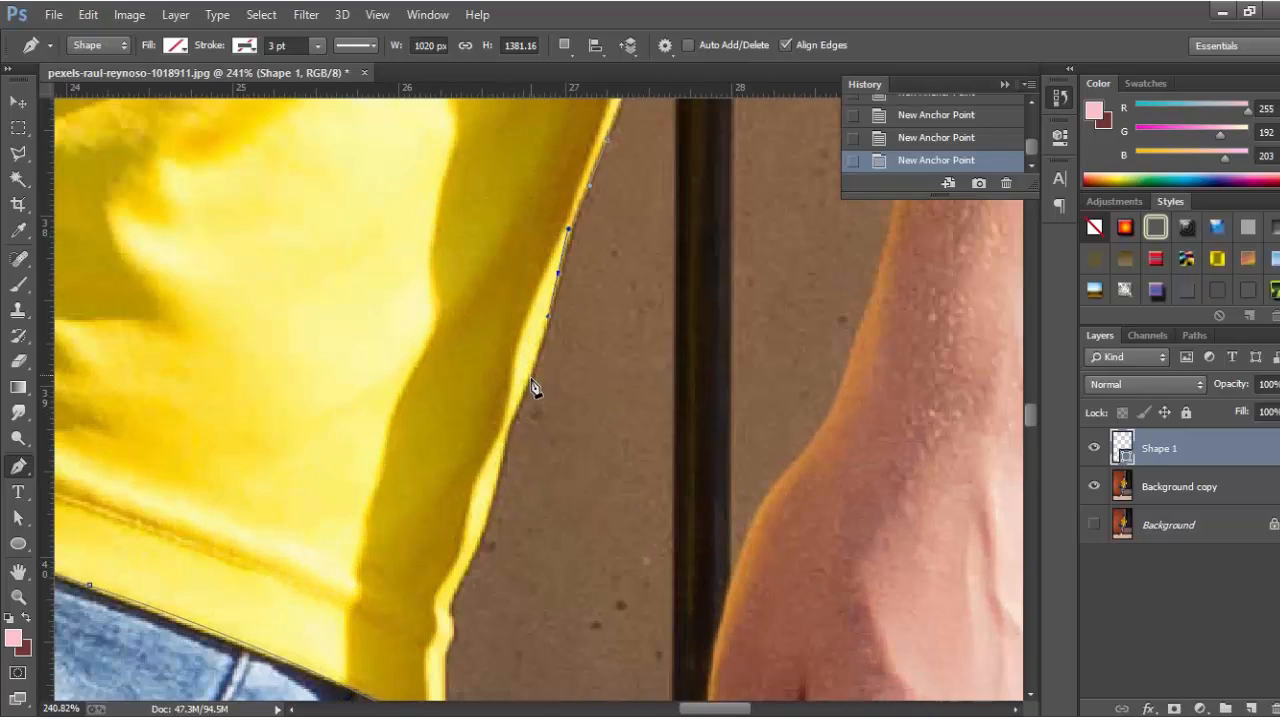
{"action": "scroll", "coordinate": [510, 440], "scroll_direction": "down", "scroll_amount": 1}
{"action": "scroll", "coordinate": [517, 429], "scroll_direction": "up", "scroll_amount": 1}
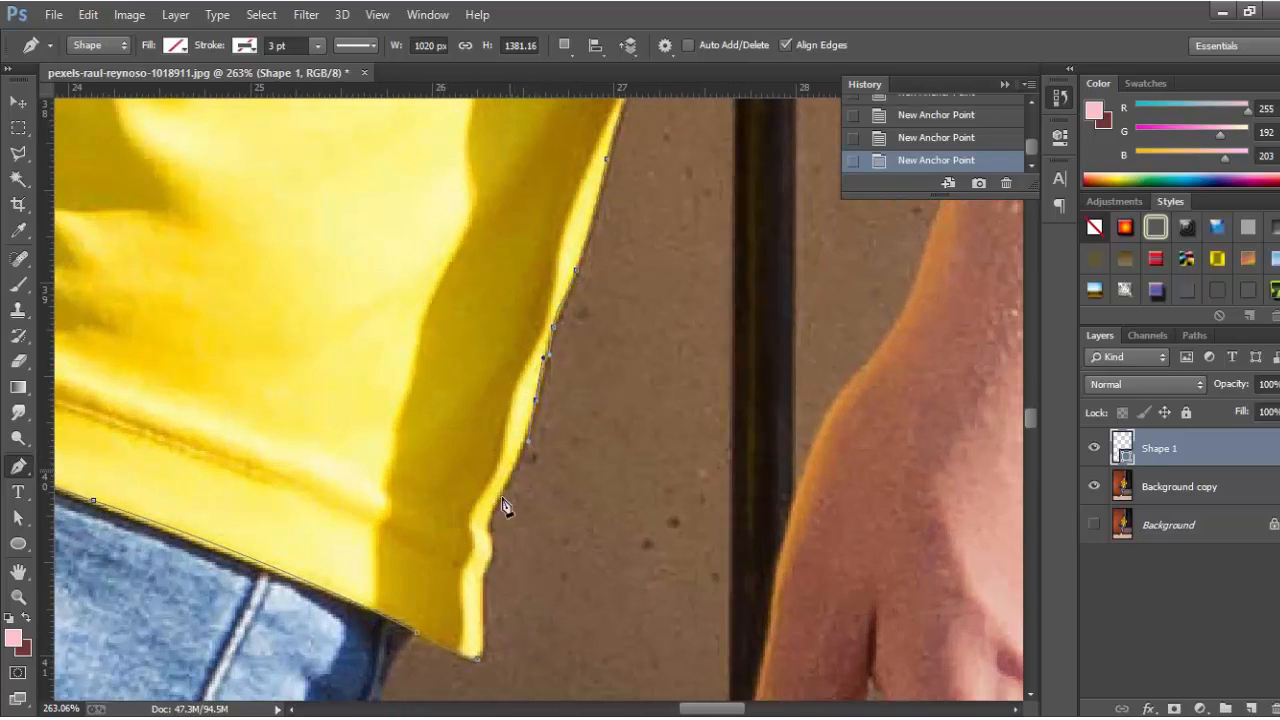
{"action": "scroll", "coordinate": [500, 520], "scroll_direction": "up", "scroll_amount": 1}
{"action": "scroll", "coordinate": [495, 490], "scroll_direction": "down", "scroll_amount": 1}
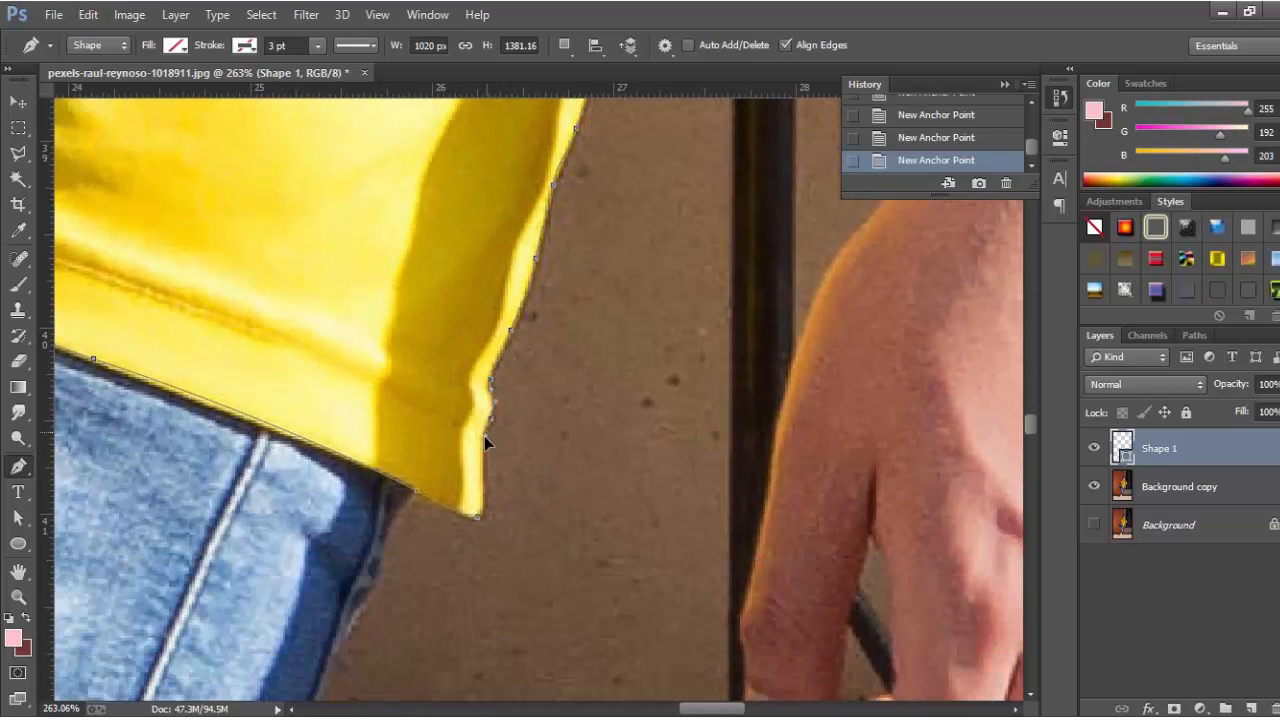
{"action": "left_click", "coordinate": [480, 517]}
{"action": "scroll", "coordinate": [500, 520], "scroll_direction": "down", "scroll_amount": 10}
{"action": "scroll", "coordinate": [512, 521], "scroll_direction": "down", "scroll_amount": 5}
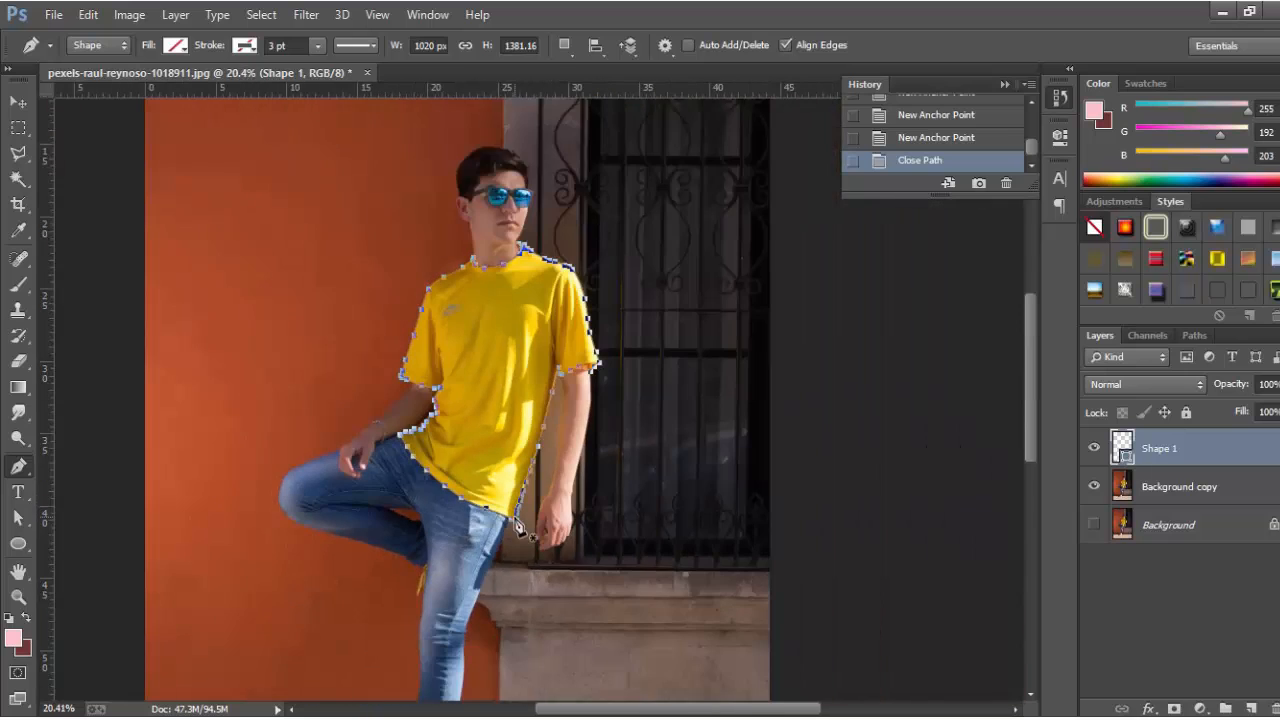
{"action": "scroll", "coordinate": [518, 518], "scroll_direction": "down", "scroll_amount": 2}
{"action": "scroll", "coordinate": [521, 516], "scroll_direction": "down", "scroll_amount": 5}
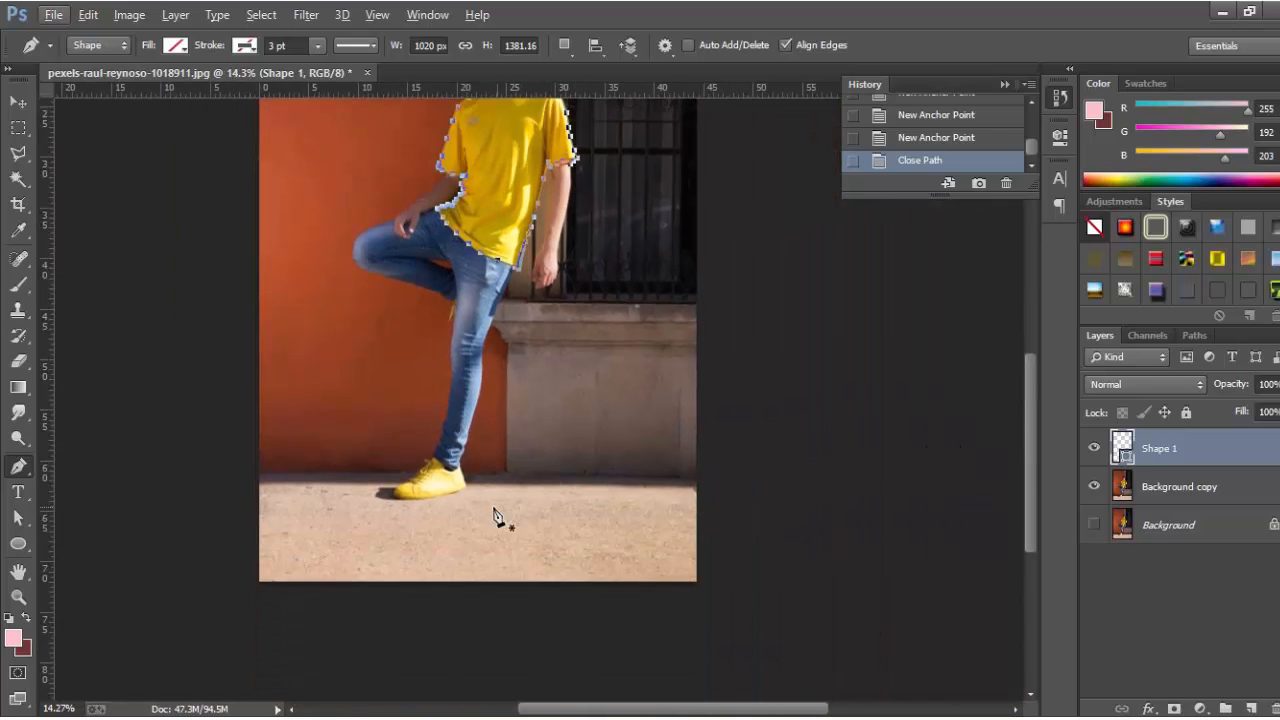
{"action": "scroll", "coordinate": [491, 514], "scroll_direction": "up", "scroll_amount": 2}
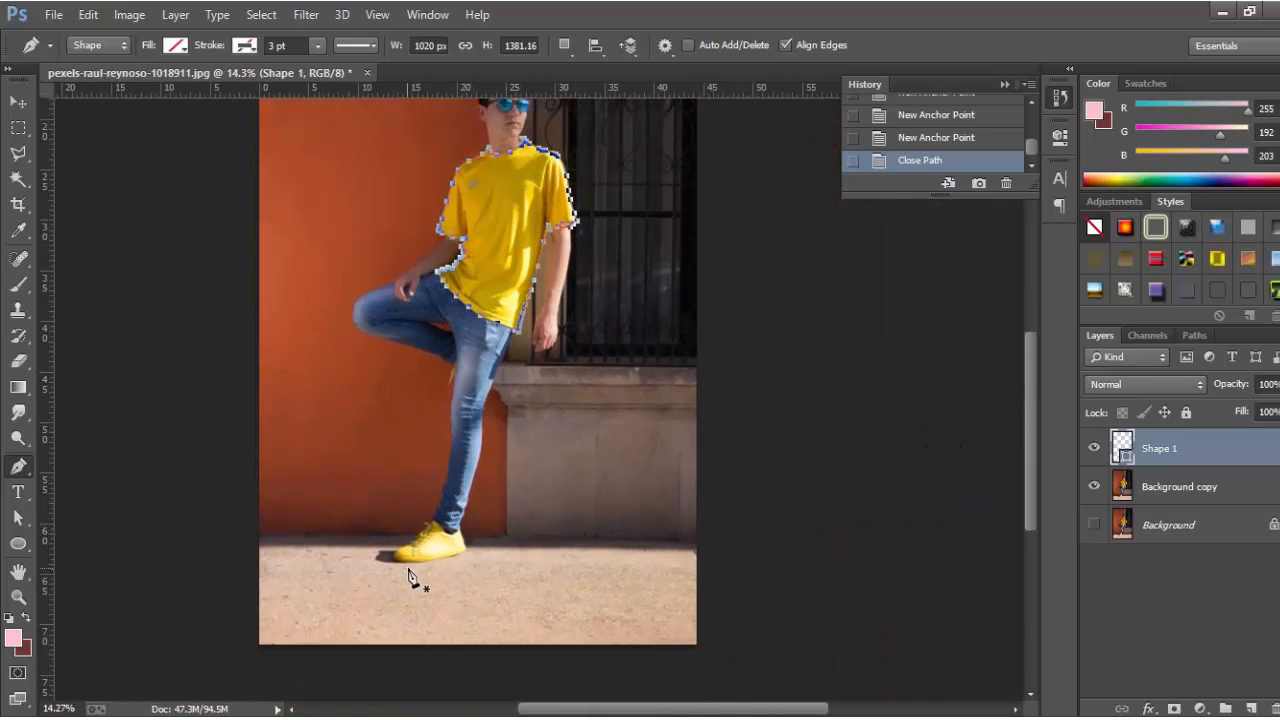
{"action": "scroll", "coordinate": [420, 540], "scroll_direction": "up", "scroll_amount": 10}
{"action": "scroll", "coordinate": [545, 539], "scroll_direction": "up", "scroll_amount": 4}
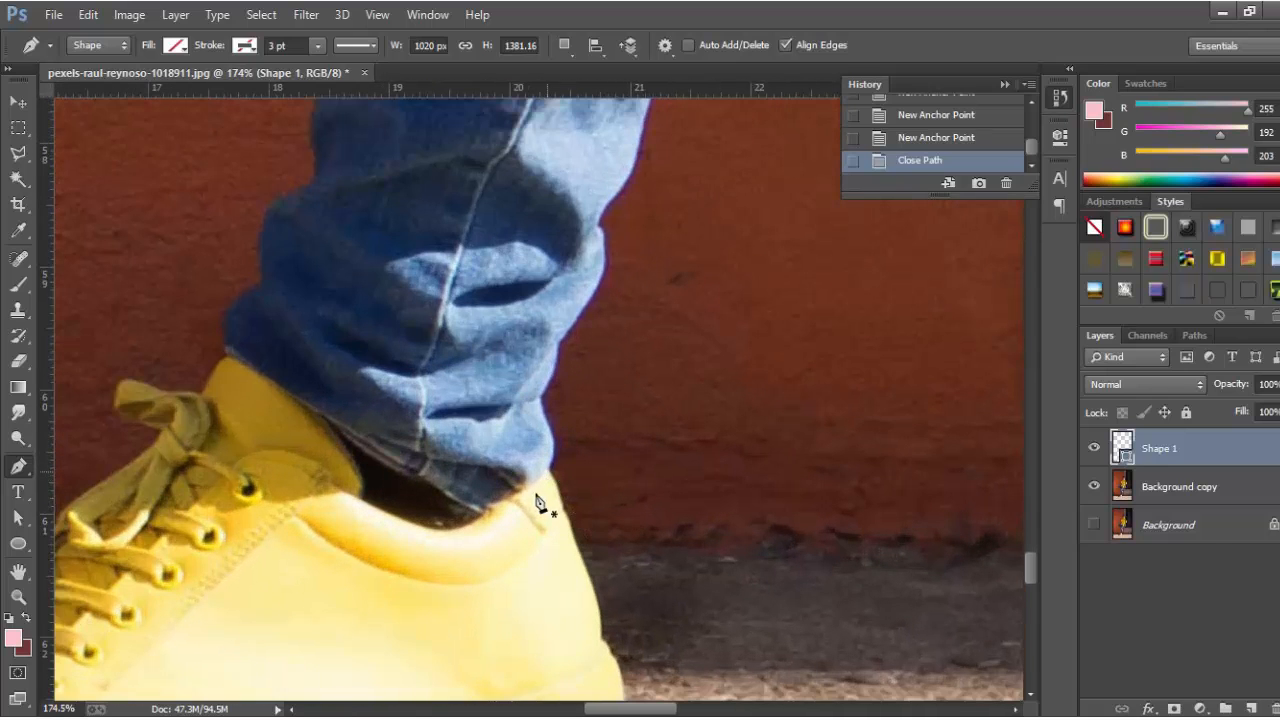
Start a new shape outline at the shoe's back and trace the collar along the jeans hem.
{"action": "left_click", "coordinate": [537, 499]}
{"action": "scroll", "coordinate": [488, 534], "scroll_direction": "up", "scroll_amount": 2}
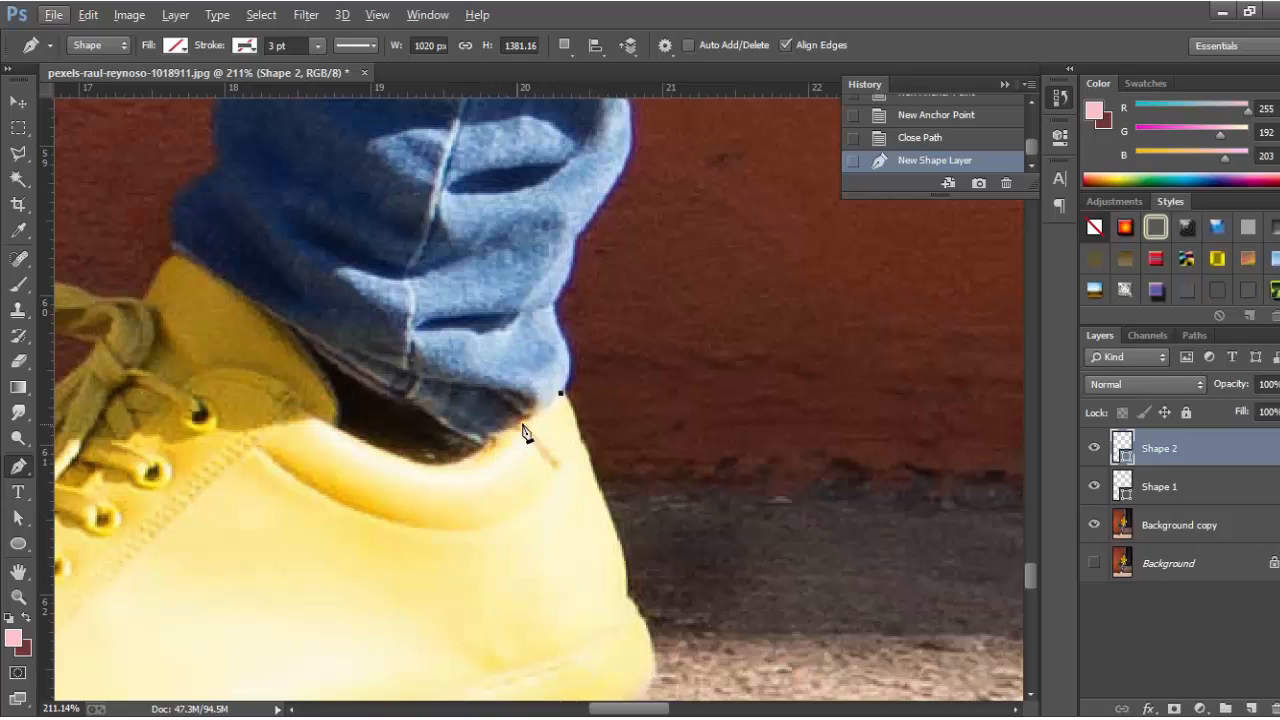
{"action": "left_click", "coordinate": [519, 426]}
{"action": "left_click", "coordinate": [485, 446]}
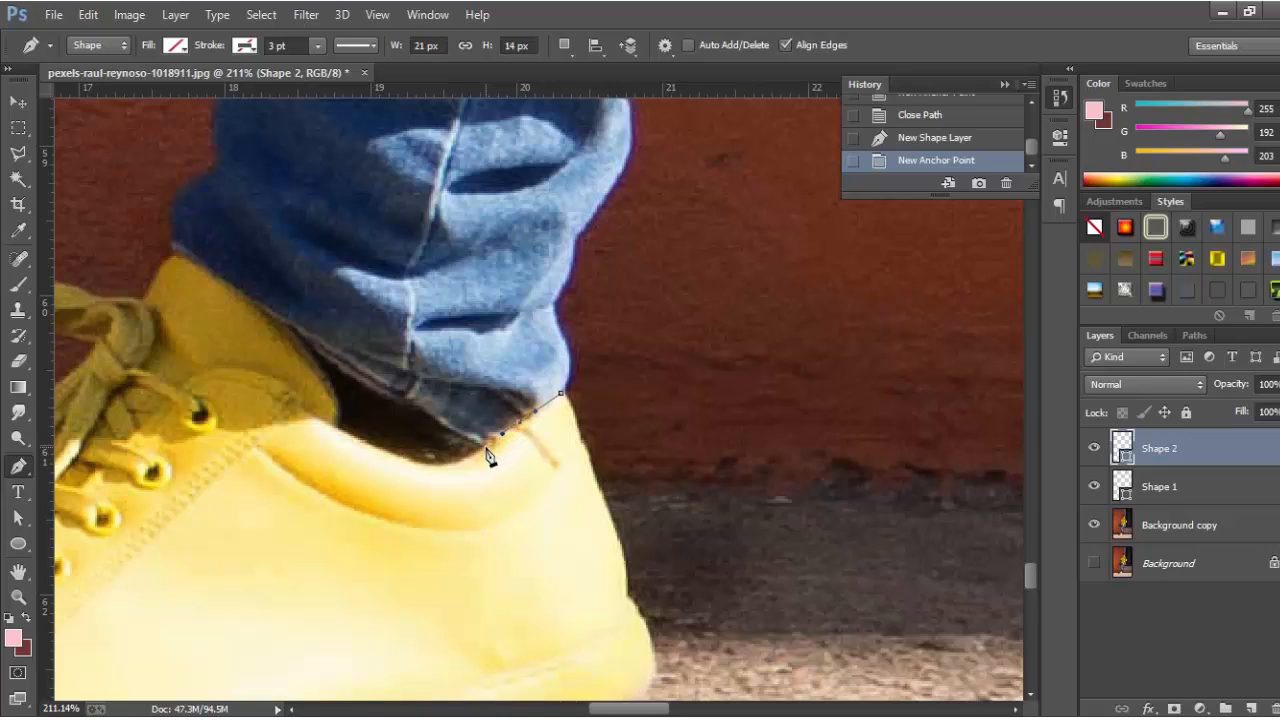
{"action": "left_click_drag", "start_coordinate": [441, 464], "coordinate": [408, 460]}
{"action": "left_click_drag", "start_coordinate": [338, 431], "coordinate": [328, 430]}
{"action": "left_click", "coordinate": [335, 427]}
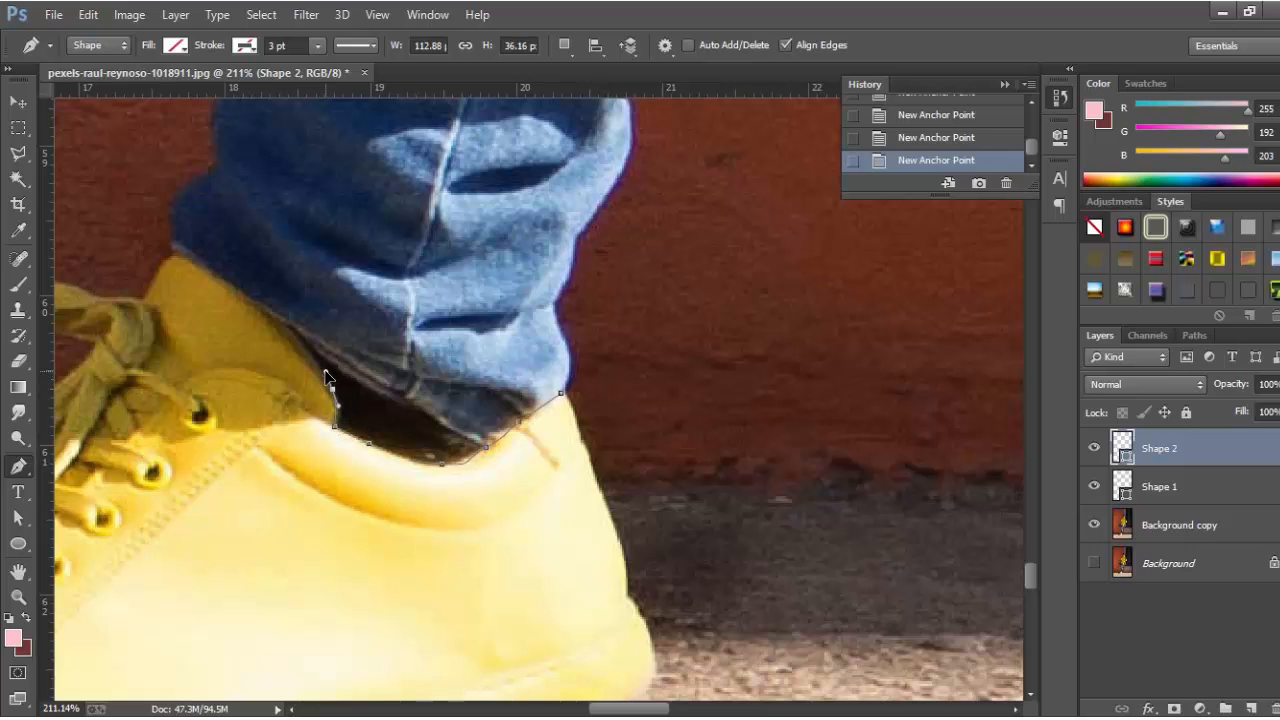
{"action": "scroll", "coordinate": [481, 454], "scroll_direction": "down", "scroll_amount": 5}
{"action": "scroll", "coordinate": [323, 374], "scroll_direction": "up", "scroll_amount": 6}
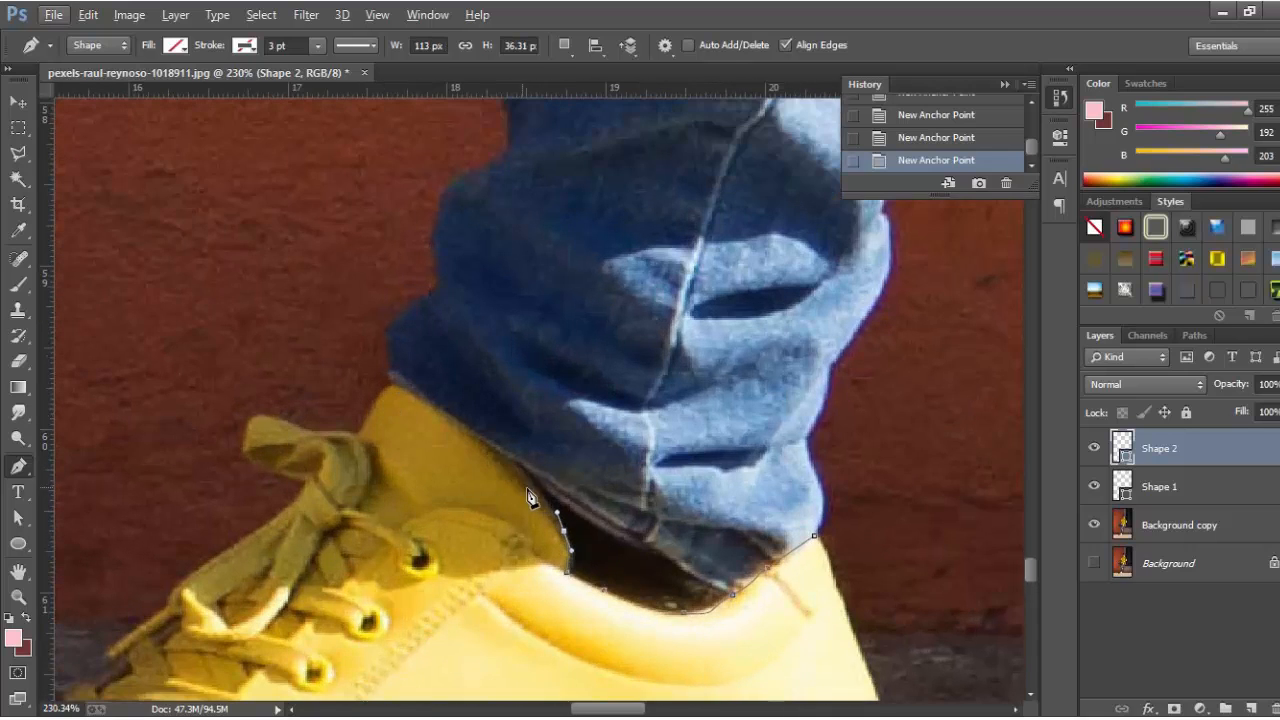
{"action": "left_click", "coordinate": [531, 477]}
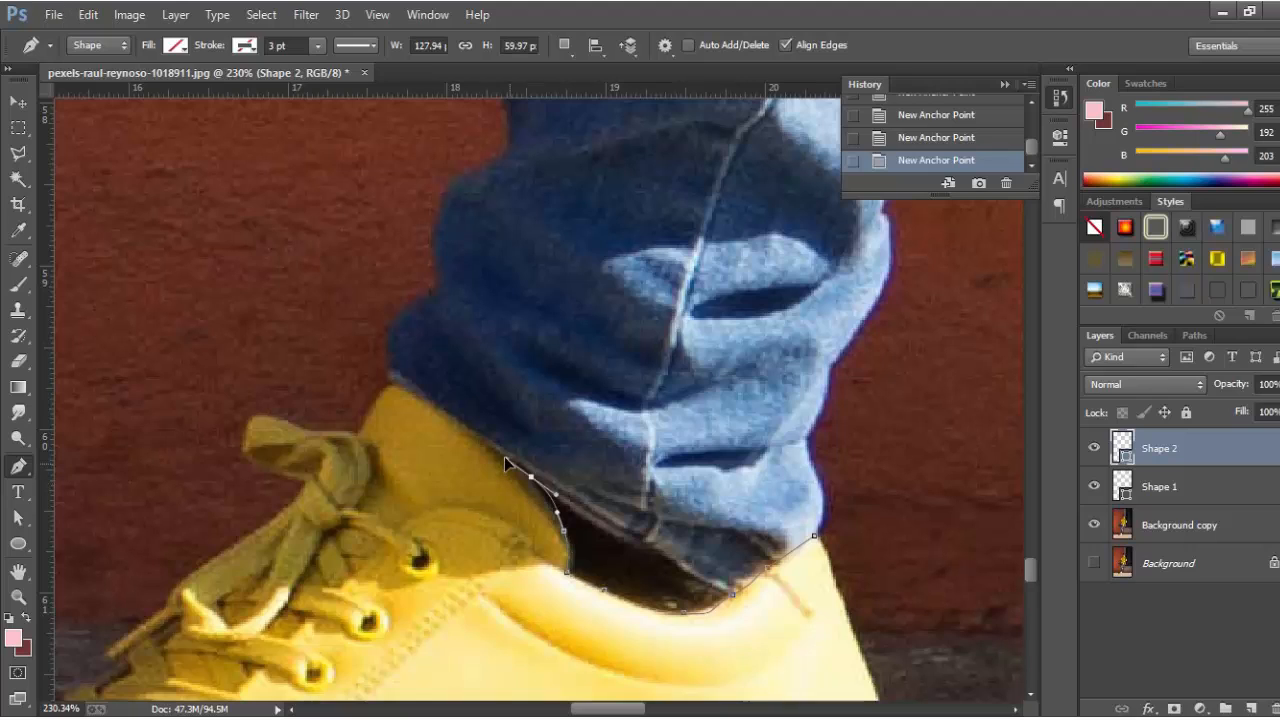
{"action": "key", "text": "ctrl+z"}
{"action": "key", "text": "Left"}
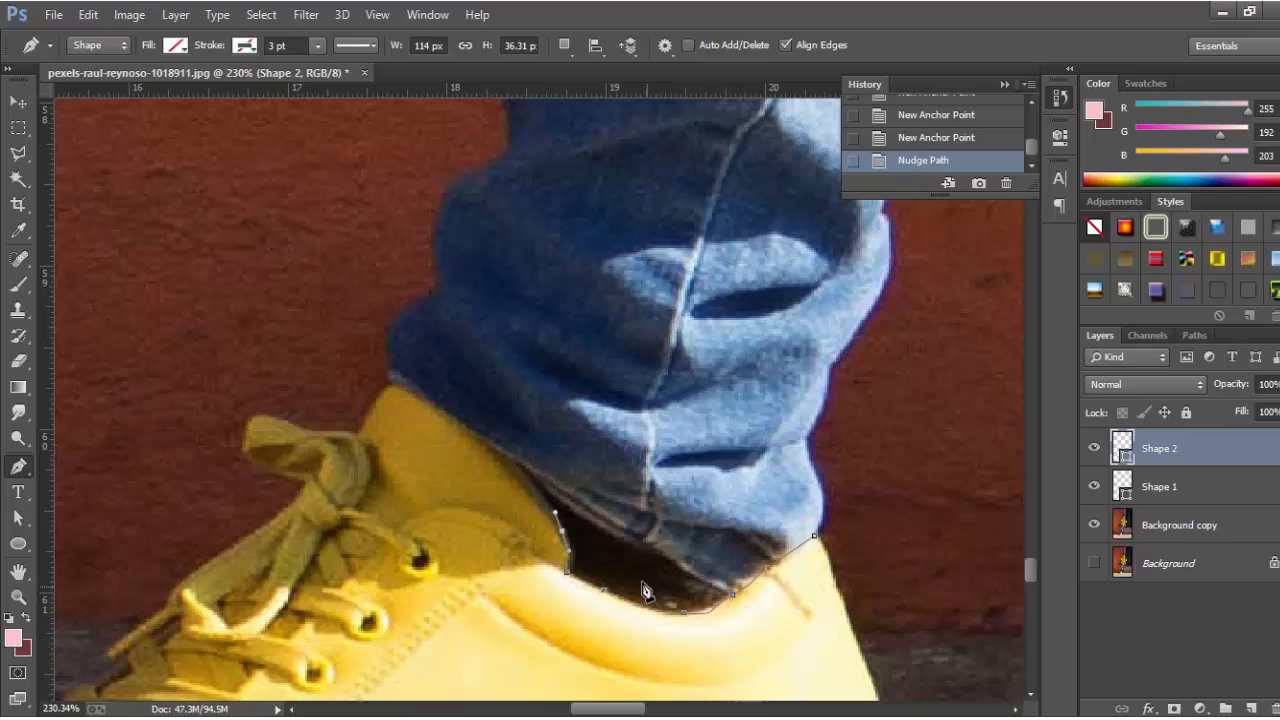
Extend the shoe outline up the tongue edge and over its top to where it meets the lace.
{"action": "left_click", "coordinate": [557, 515]}
{"action": "key", "text": "Left"}
{"action": "left_click_drag", "start_coordinate": [531, 481], "coordinate": [516, 470]}
{"action": "left_click", "coordinate": [512, 460]}
{"action": "left_click", "coordinate": [478, 438]}
{"action": "left_click", "coordinate": [425, 399]}
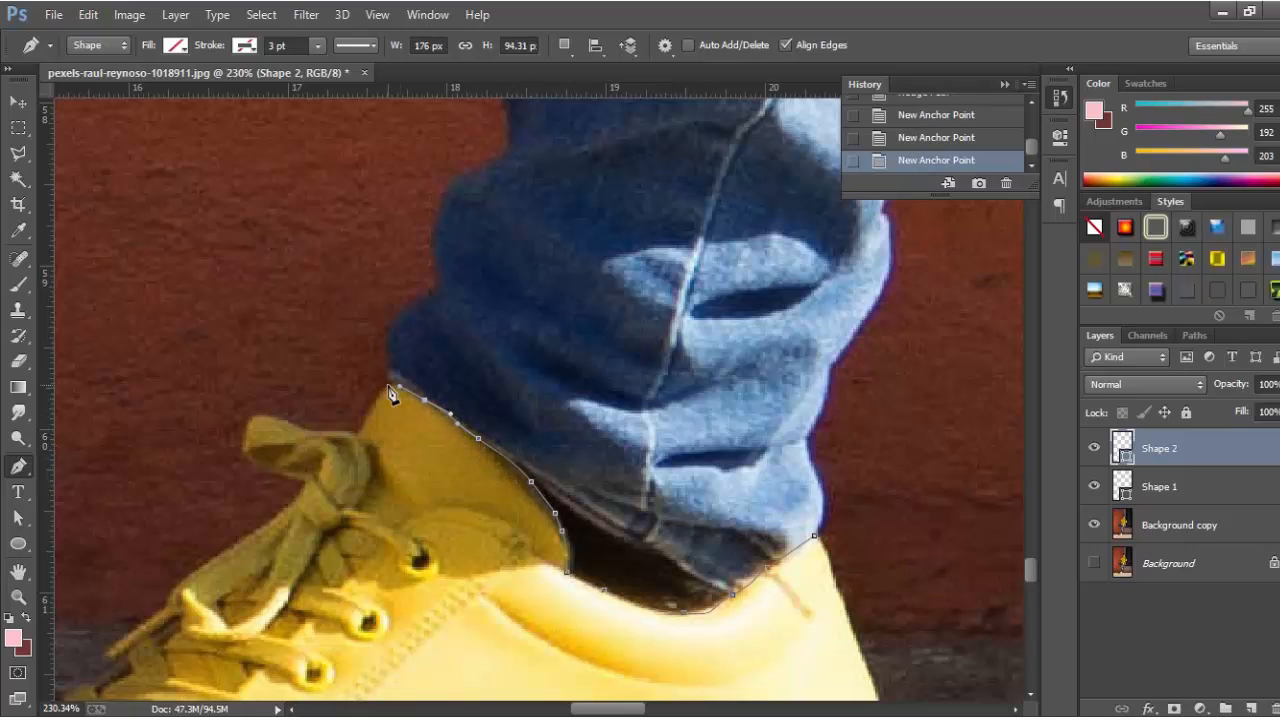
{"action": "left_click", "coordinate": [387, 386]}
{"action": "left_click_drag", "start_coordinate": [372, 401], "coordinate": [366, 416]}
{"action": "scroll", "coordinate": [531, 378], "scroll_direction": "up", "scroll_amount": 2}
{"action": "mouse_move", "coordinate": [337, 463]}
{"action": "left_mouse_down"}
{"action": "mouse_move", "coordinate": [531, 378]}
{"action": "mouse_move", "coordinate": [518, 337]}
{"action": "mouse_move", "coordinate": [435, 317]}
{"action": "left_mouse_up"}
{"action": "left_click", "coordinate": [558, 340]}
{"action": "scroll", "coordinate": [512, 341], "scroll_direction": "up", "scroll_amount": 1}
Trace the pen outline around the shoe's lace loop, lace notch and lacing edge toward the toe.
{"action": "mouse_move", "coordinate": [416, 334]}
{"action": "left_mouse_down"}
{"action": "mouse_move", "coordinate": [412, 376]}
{"action": "mouse_move", "coordinate": [464, 402]}
{"action": "mouse_move", "coordinate": [479, 431]}
{"action": "left_mouse_up"}
{"action": "left_click", "coordinate": [490, 407]}
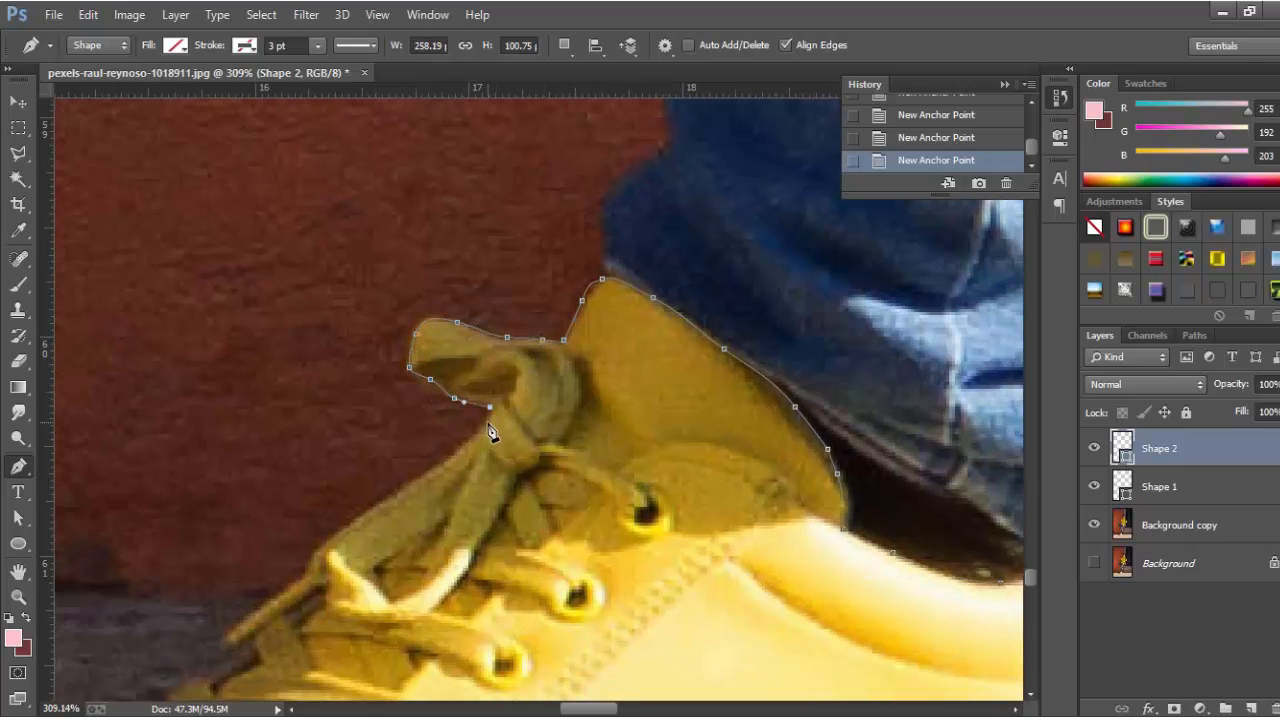
{"action": "scroll", "coordinate": [486, 427], "scroll_direction": "down", "scroll_amount": 5}
{"action": "scroll", "coordinate": [378, 444], "scroll_direction": "up", "scroll_amount": 5}
{"action": "left_click_drag", "start_coordinate": [543, 352], "coordinate": [464, 407]}
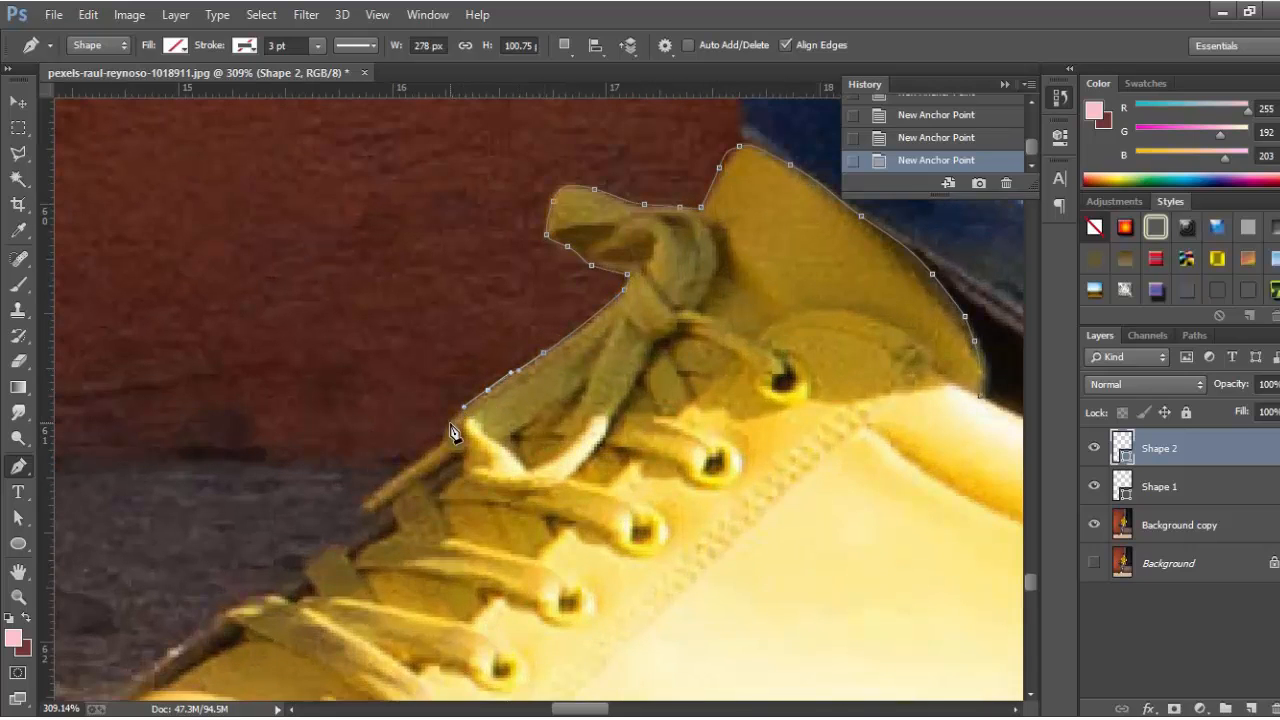
{"action": "left_click", "coordinate": [451, 423]}
{"action": "left_click", "coordinate": [443, 444]}
{"action": "left_click_drag", "start_coordinate": [581, 465], "coordinate": [725, 338]}
{"action": "left_click", "coordinate": [509, 378]}
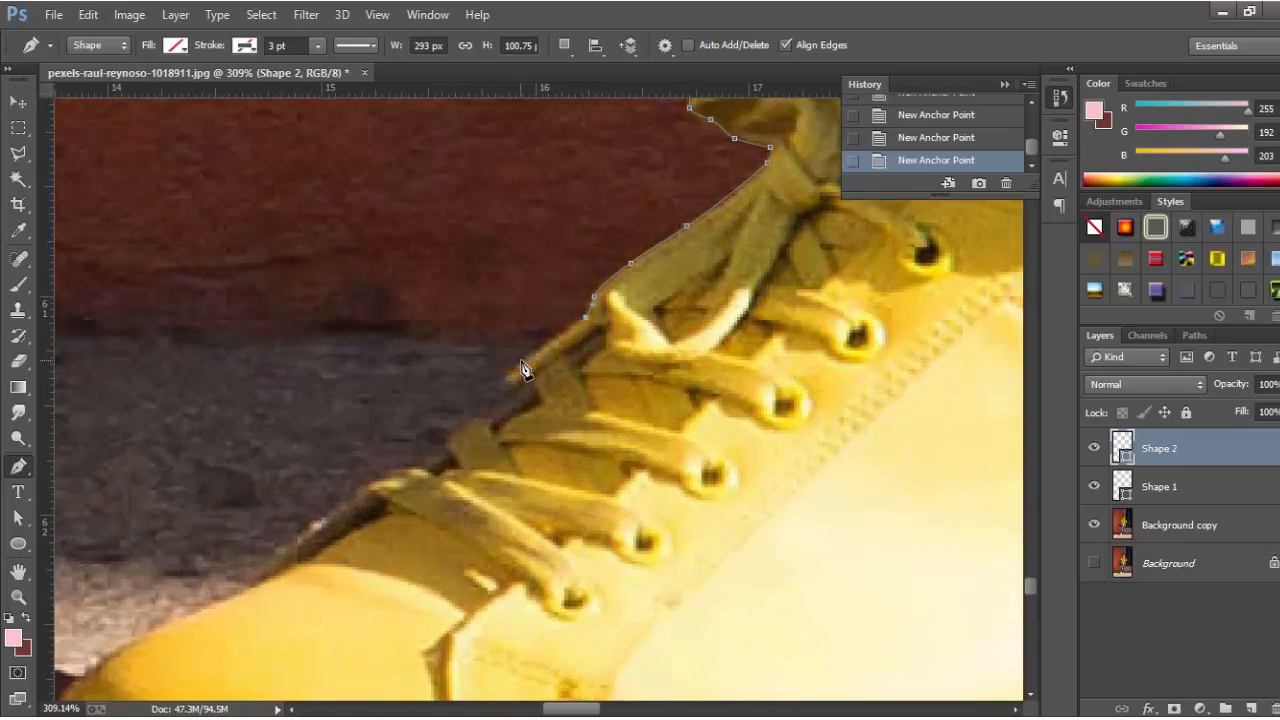
{"action": "scroll", "coordinate": [514, 396], "scroll_direction": "up", "scroll_amount": 1}
{"action": "left_click", "coordinate": [535, 376]}
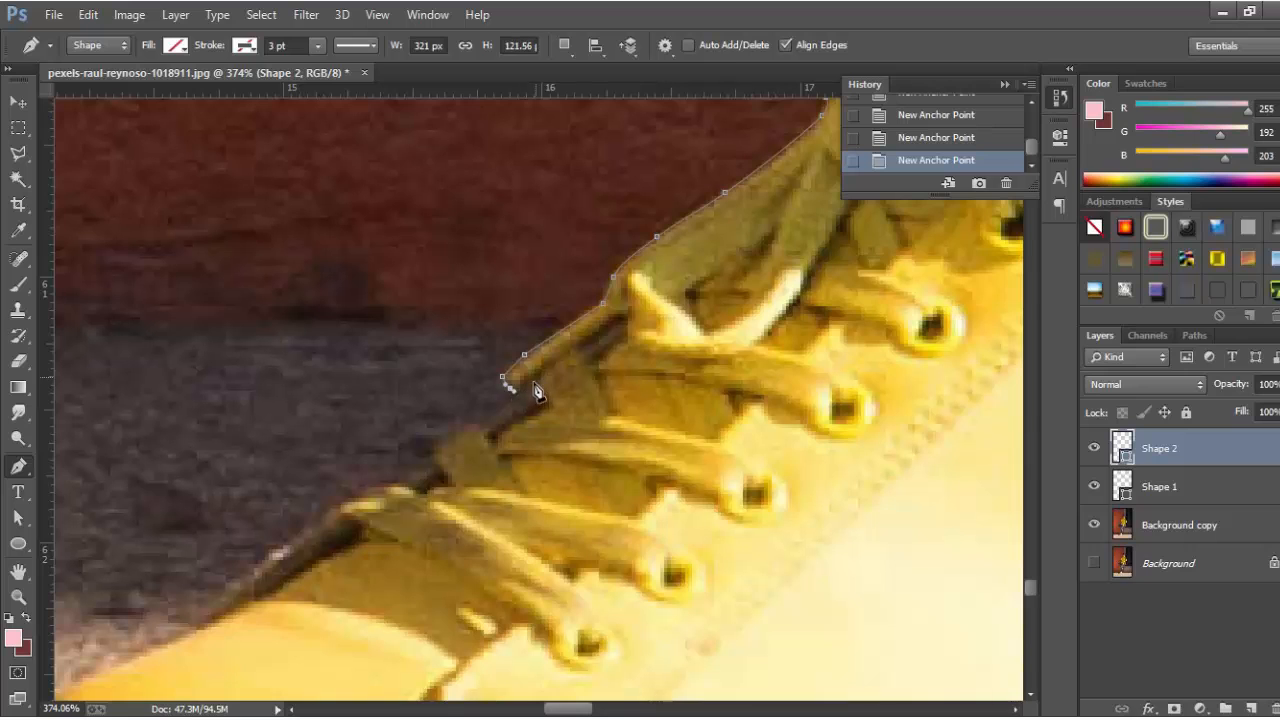
{"action": "left_click_drag", "start_coordinate": [541, 395], "coordinate": [513, 359]}
{"action": "left_click", "coordinate": [488, 432]}
{"action": "scroll", "coordinate": [451, 427], "scroll_direction": "down", "scroll_amount": 1}
{"action": "left_click", "coordinate": [558, 347]}
{"action": "left_click", "coordinate": [540, 362]}
{"action": "left_click_drag", "start_coordinate": [484, 368], "coordinate": [473, 379]}
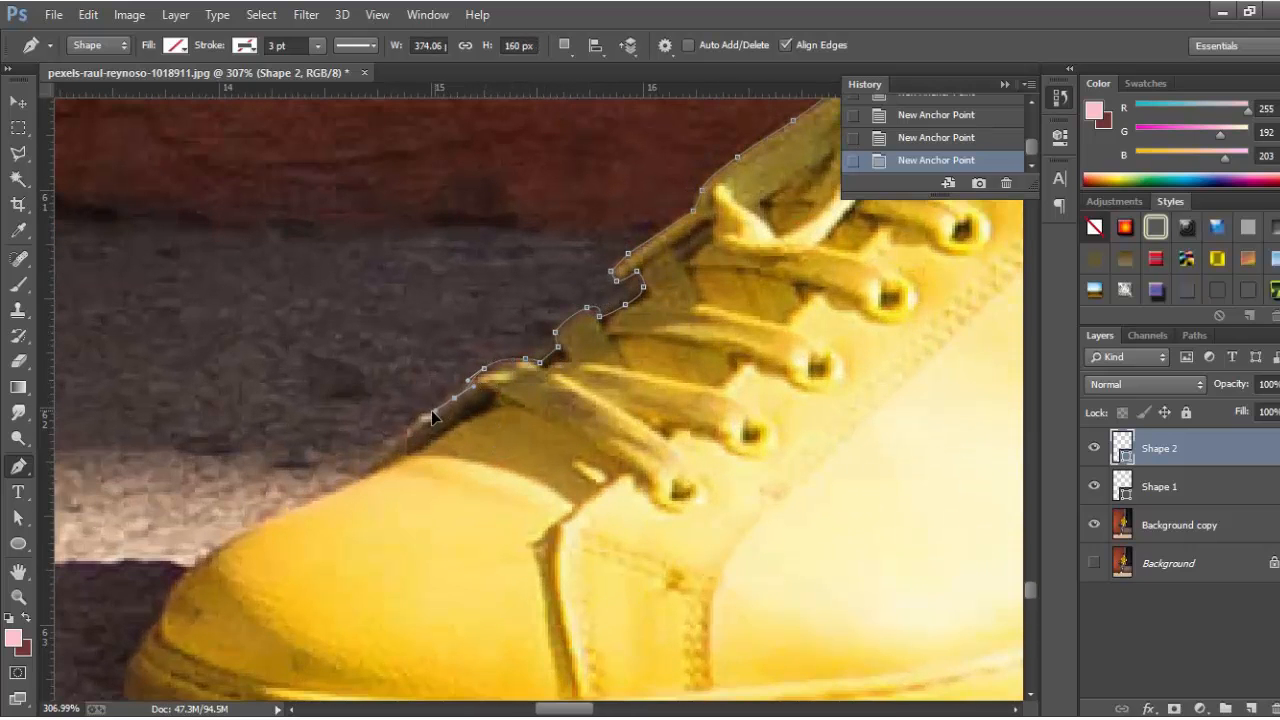
{"action": "left_click_drag", "start_coordinate": [413, 421], "coordinate": [373, 471]}
{"action": "scroll", "coordinate": [489, 463], "scroll_direction": "down", "scroll_amount": 3}
{"action": "scroll", "coordinate": [342, 382], "scroll_direction": "up", "scroll_amount": 4}
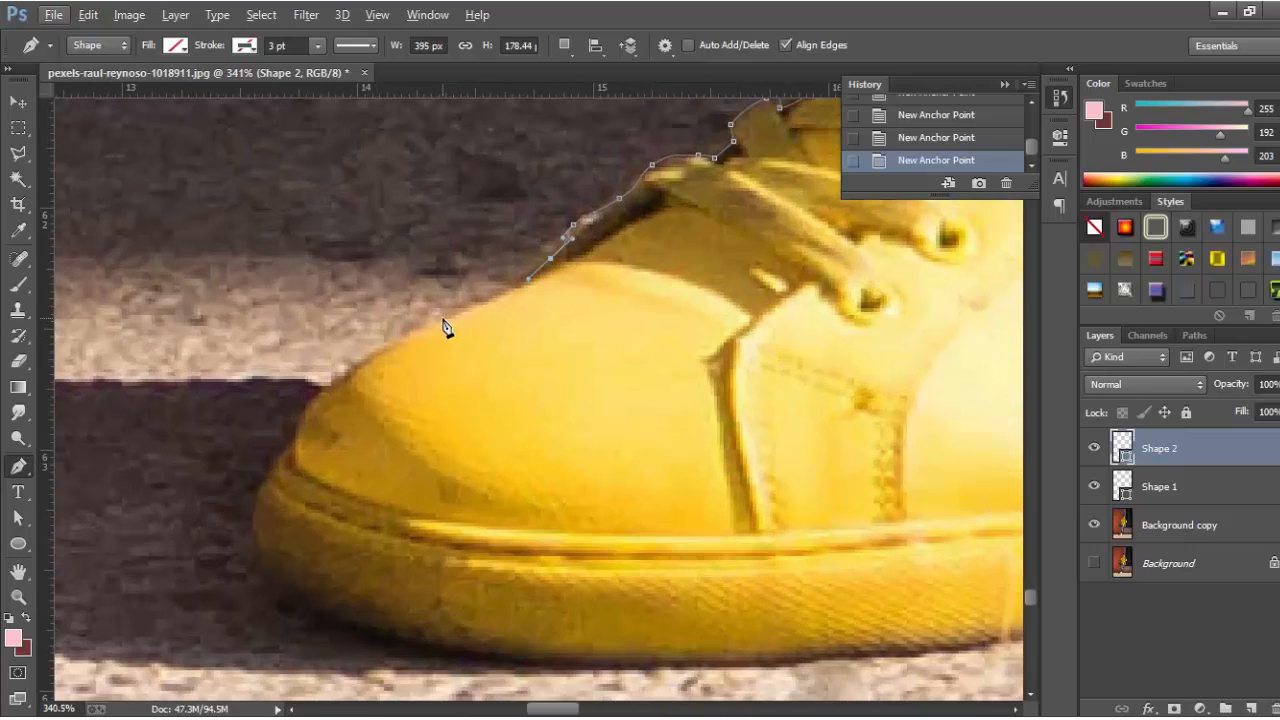
Curve the outline over the toe cap and along the sole's bottom edge.
{"action": "left_click_drag", "start_coordinate": [440, 318], "coordinate": [405, 334]}
{"action": "left_click_drag", "start_coordinate": [303, 415], "coordinate": [255, 558]}
{"action": "scroll", "coordinate": [282, 506], "scroll_direction": "down", "scroll_amount": 2}
{"action": "left_click_drag", "start_coordinate": [303, 500], "coordinate": [349, 523]}
{"action": "left_click_drag", "start_coordinate": [500, 552], "coordinate": [547, 557]}
{"action": "scroll", "coordinate": [520, 545], "scroll_direction": "down", "scroll_amount": 4}
{"action": "scroll", "coordinate": [530, 538], "scroll_direction": "up", "scroll_amount": 3}
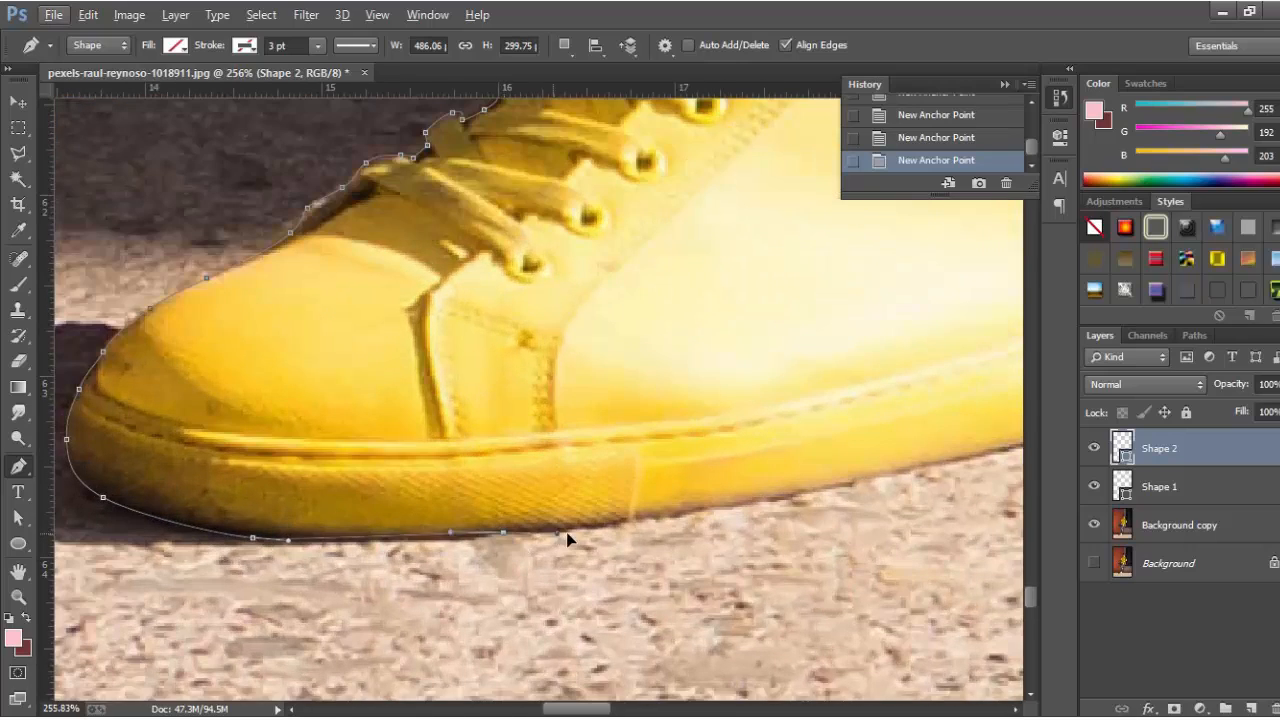
{"action": "scroll", "coordinate": [595, 524], "scroll_direction": "up", "scroll_amount": 2}
{"action": "left_click_drag", "start_coordinate": [558, 506], "coordinate": [619, 498]}
{"action": "scroll", "coordinate": [480, 528], "scroll_direction": "up", "scroll_amount": 2}
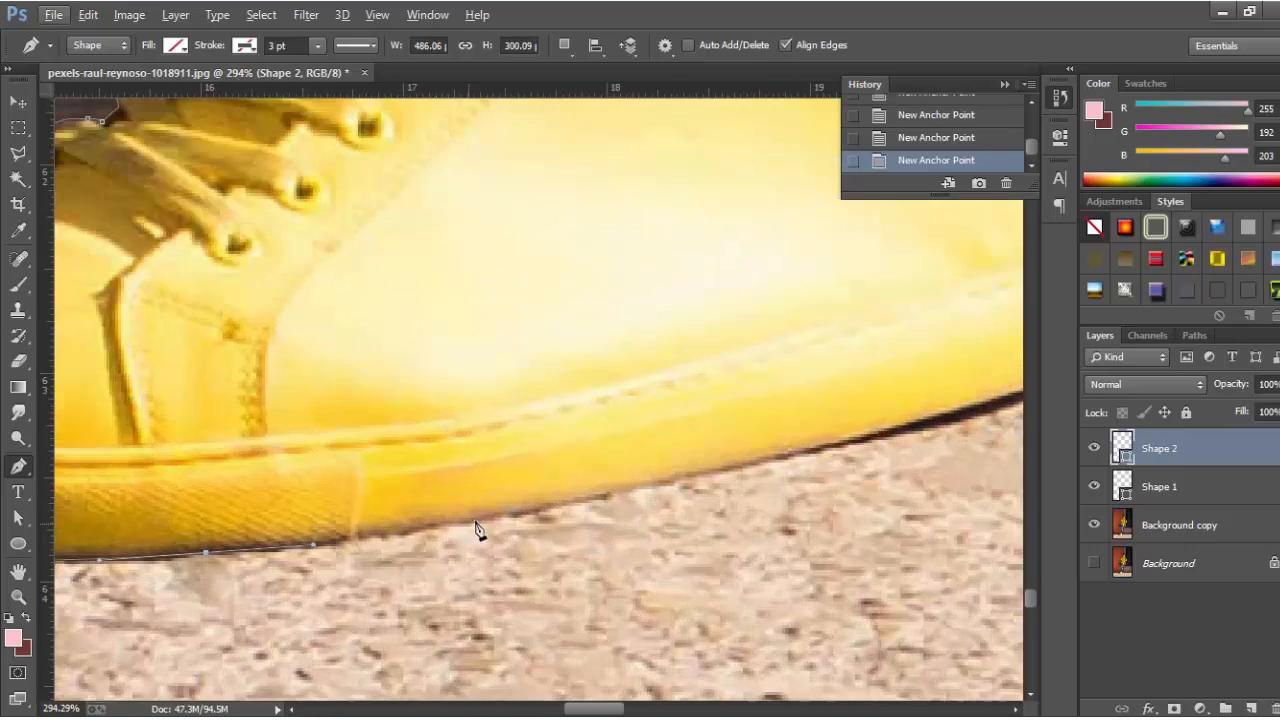
{"action": "scroll", "coordinate": [379, 473], "scroll_direction": "down", "scroll_amount": 4}
{"action": "scroll", "coordinate": [560, 478], "scroll_direction": "up", "scroll_amount": 5}
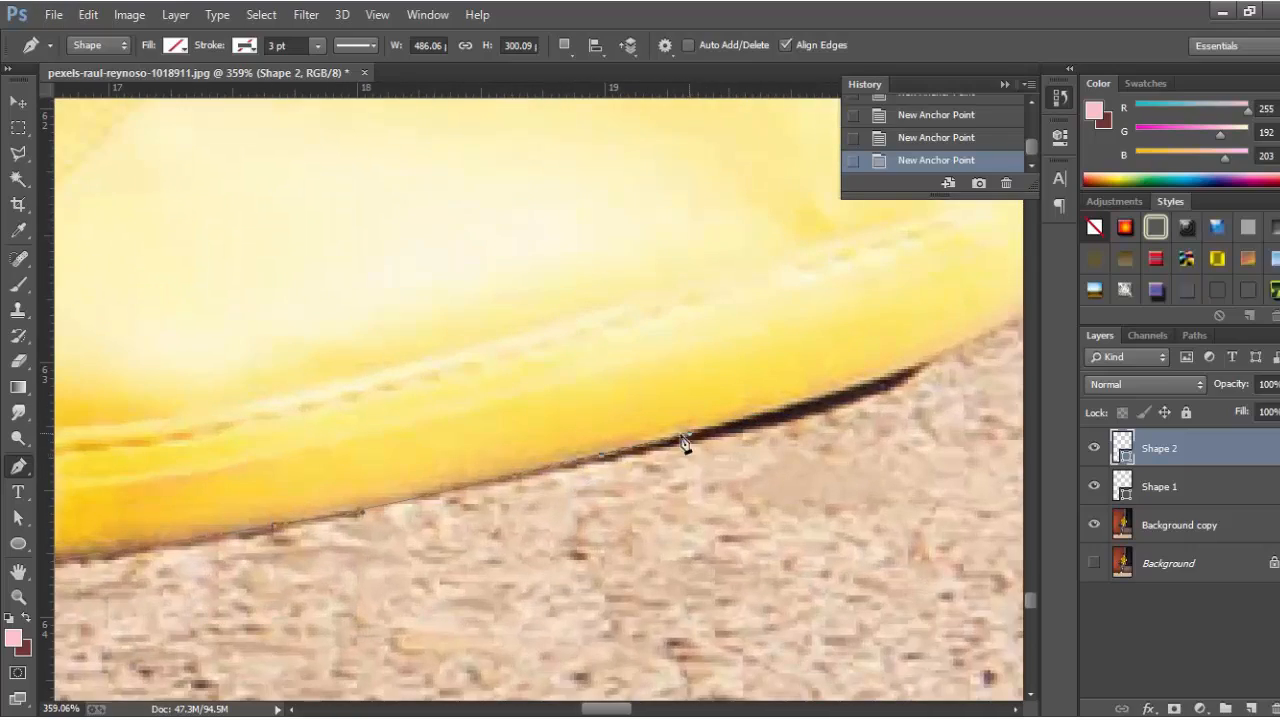
{"action": "scroll", "coordinate": [676, 438], "scroll_direction": "down", "scroll_amount": 2}
{"action": "scroll", "coordinate": [740, 420], "scroll_direction": "down", "scroll_amount": 2}
{"action": "scroll", "coordinate": [763, 437], "scroll_direction": "up", "scroll_amount": 3}
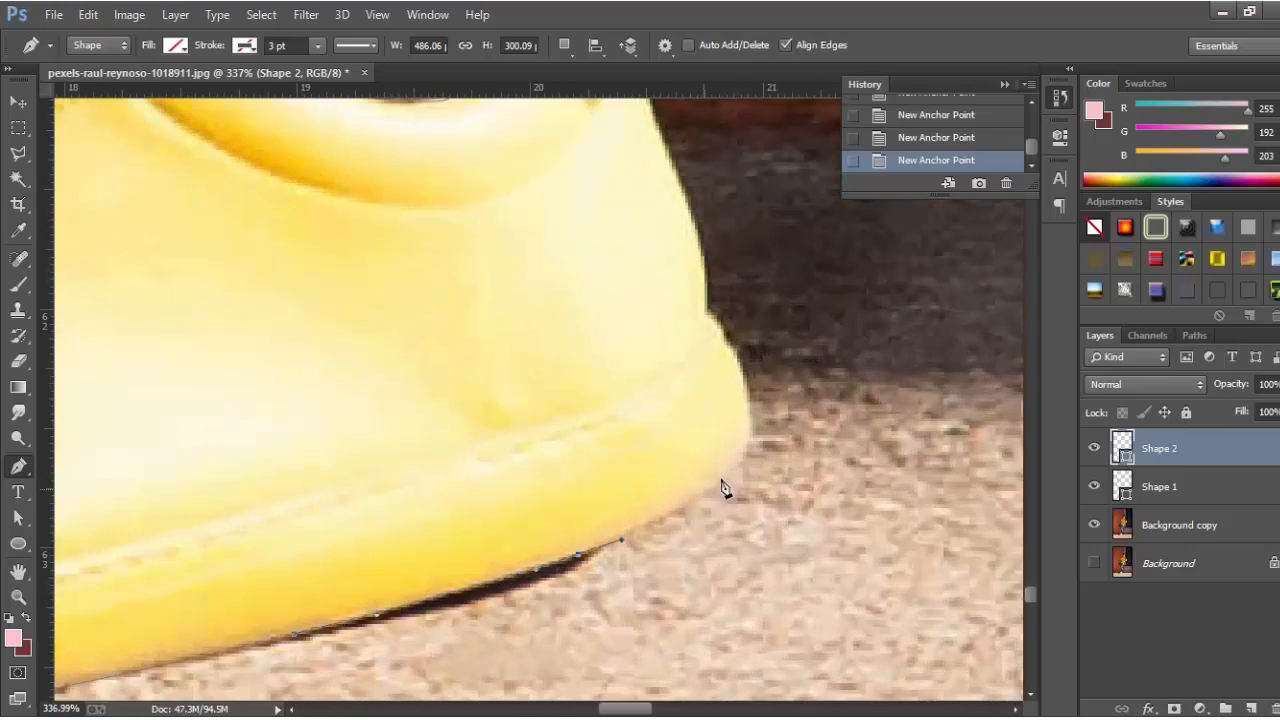
Run the outline up the heel and close it at the starting anchor.
{"action": "left_click", "coordinate": [740, 460]}
{"action": "left_click_drag", "start_coordinate": [747, 414], "coordinate": [735, 360]}
{"action": "left_click", "coordinate": [732, 351]}
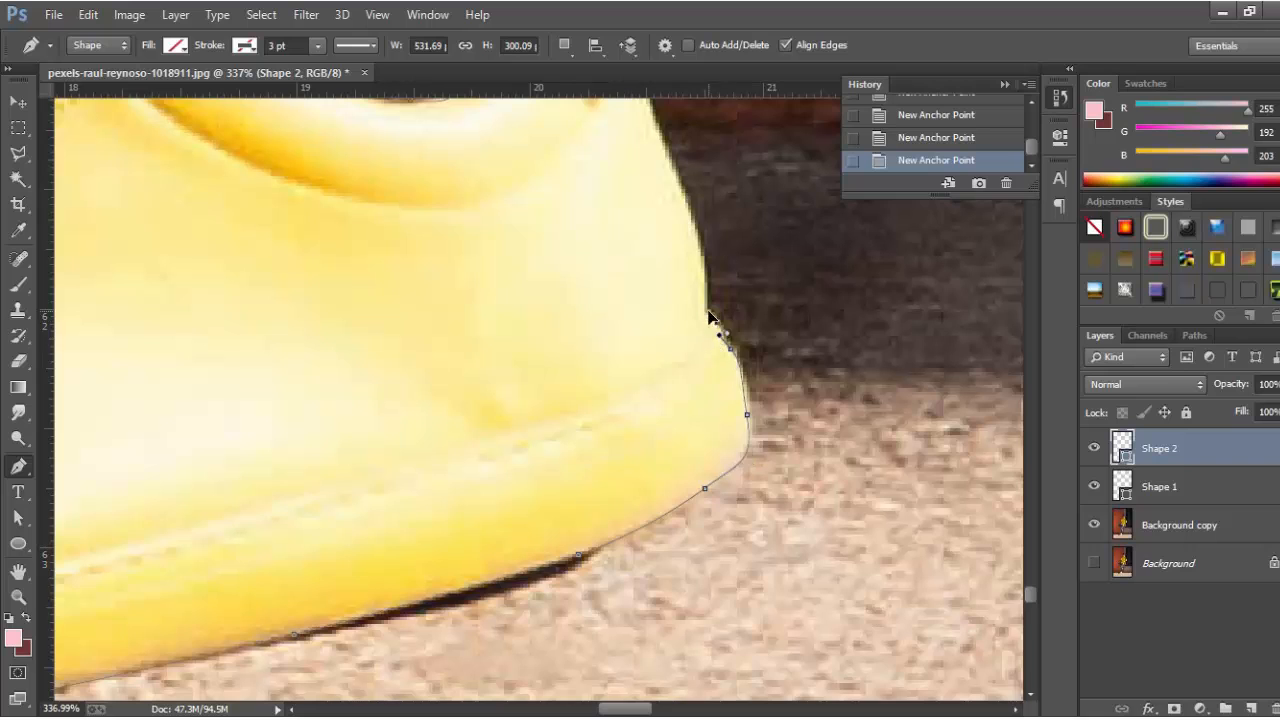
{"action": "left_click", "coordinate": [709, 311]}
{"action": "scroll", "coordinate": [700, 335], "scroll_direction": "up", "scroll_amount": 3}
{"action": "scroll", "coordinate": [678, 434], "scroll_direction": "up", "scroll_amount": 2}
{"action": "left_click_drag", "start_coordinate": [714, 471], "coordinate": [706, 436]}
{"action": "left_click", "coordinate": [697, 424]}
{"action": "left_click", "coordinate": [680, 380]}
{"action": "scroll", "coordinate": [680, 385], "scroll_direction": "up", "scroll_amount": 1}
{"action": "left_click", "coordinate": [648, 386]}
{"action": "left_click_drag", "start_coordinate": [638, 355], "coordinate": [596, 284]}
{"action": "scroll", "coordinate": [628, 320], "scroll_direction": "up", "scroll_amount": 1}
{"action": "left_click", "coordinate": [585, 266]}
Add the shirt path to the shoe path and make a selection from both with 0 px feather.
{"action": "scroll", "coordinate": [590, 280], "scroll_direction": "down", "scroll_amount": 10}
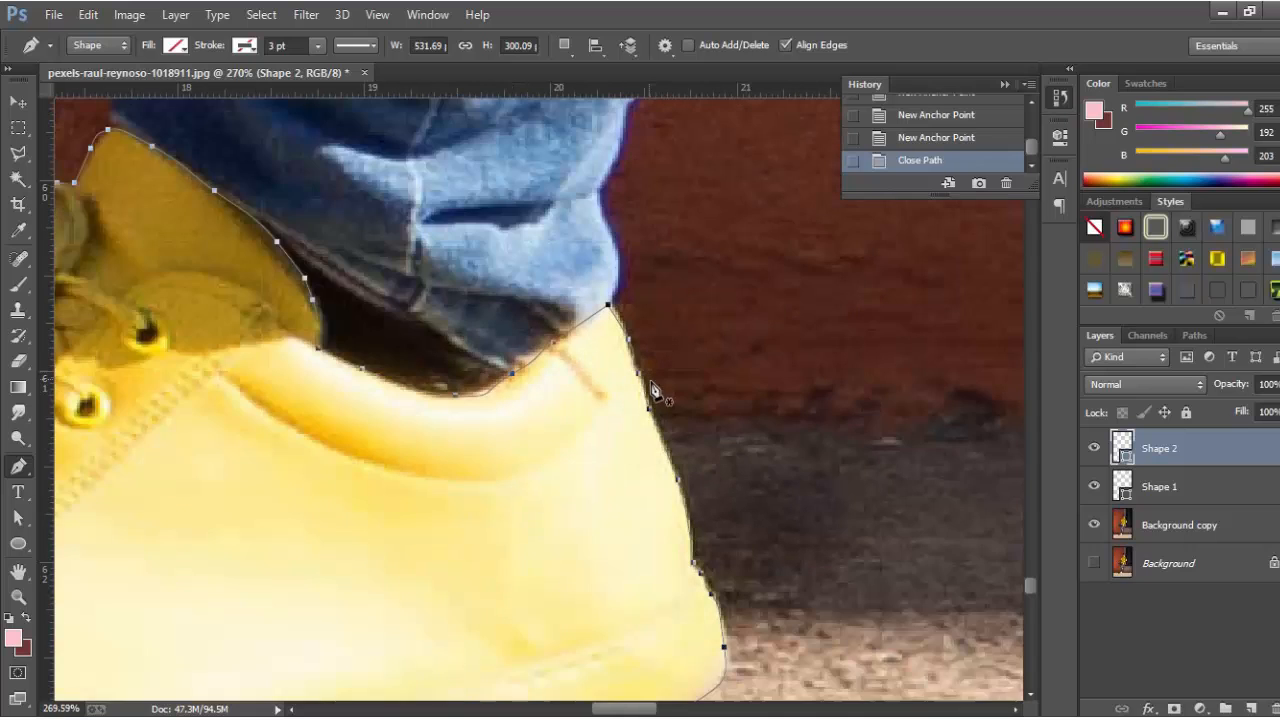
{"action": "scroll", "coordinate": [641, 404], "scroll_direction": "down", "scroll_amount": 6}
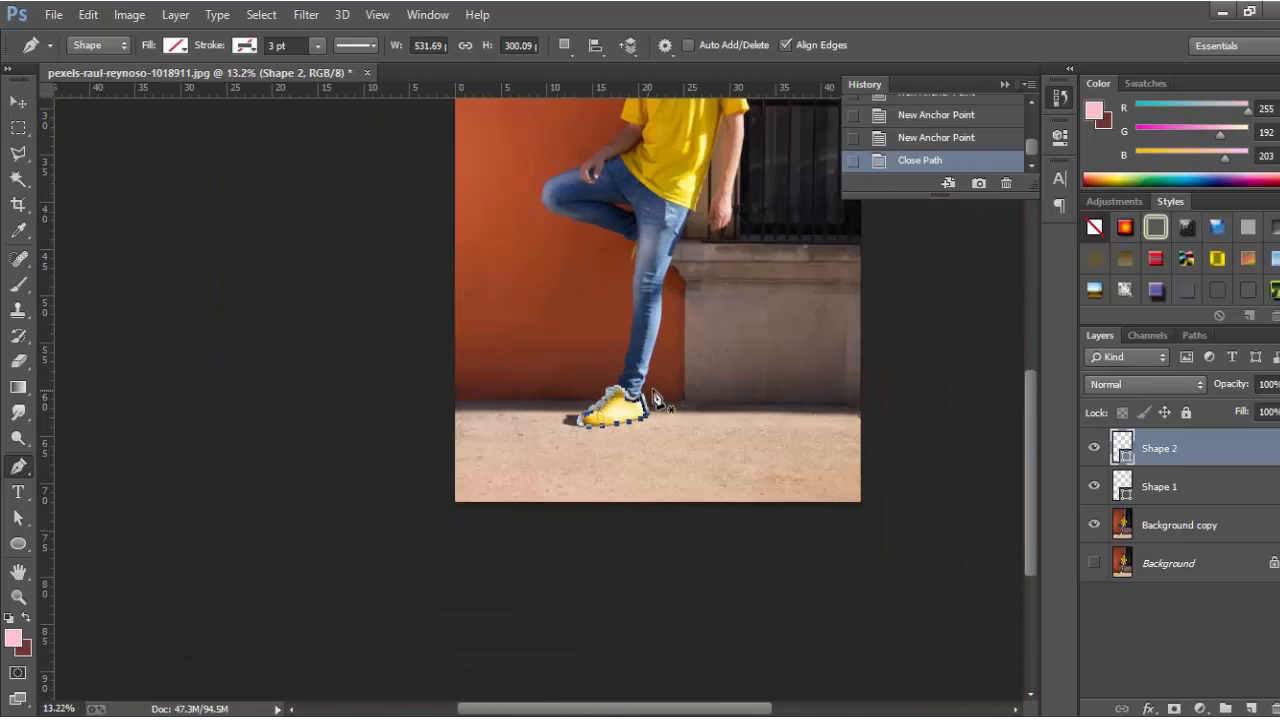
{"action": "left_click", "coordinate": [24, 518]}
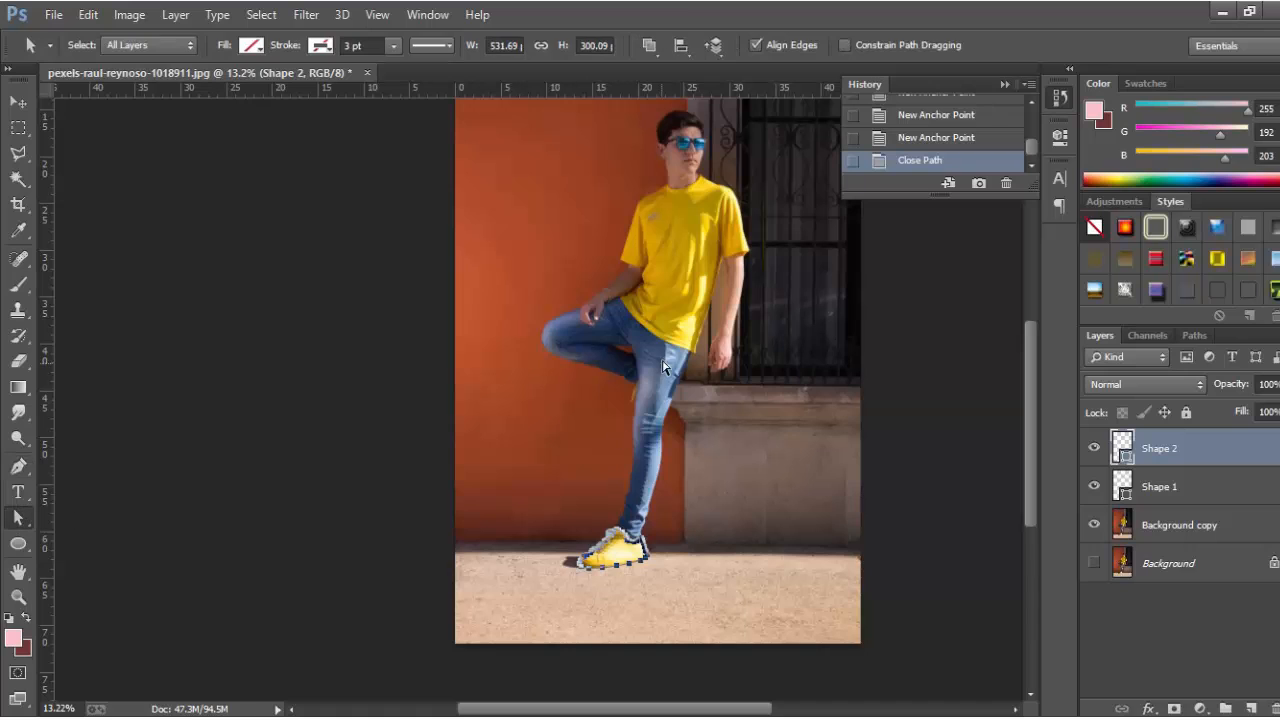
{"action": "left_click", "coordinate": [679, 343], "text": "shift"}
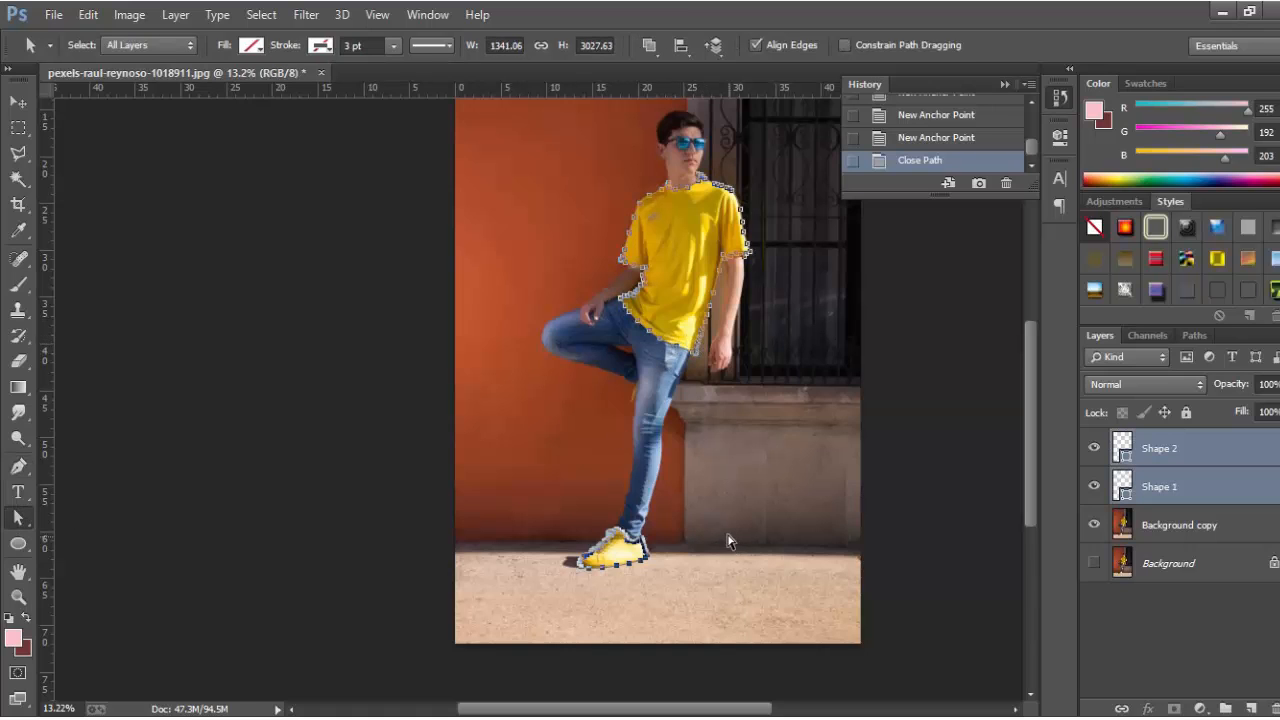
{"action": "scroll", "coordinate": [729, 541], "scroll_direction": "down", "scroll_amount": 3}
{"action": "scroll", "coordinate": [644, 501], "scroll_direction": "up", "scroll_amount": 1}
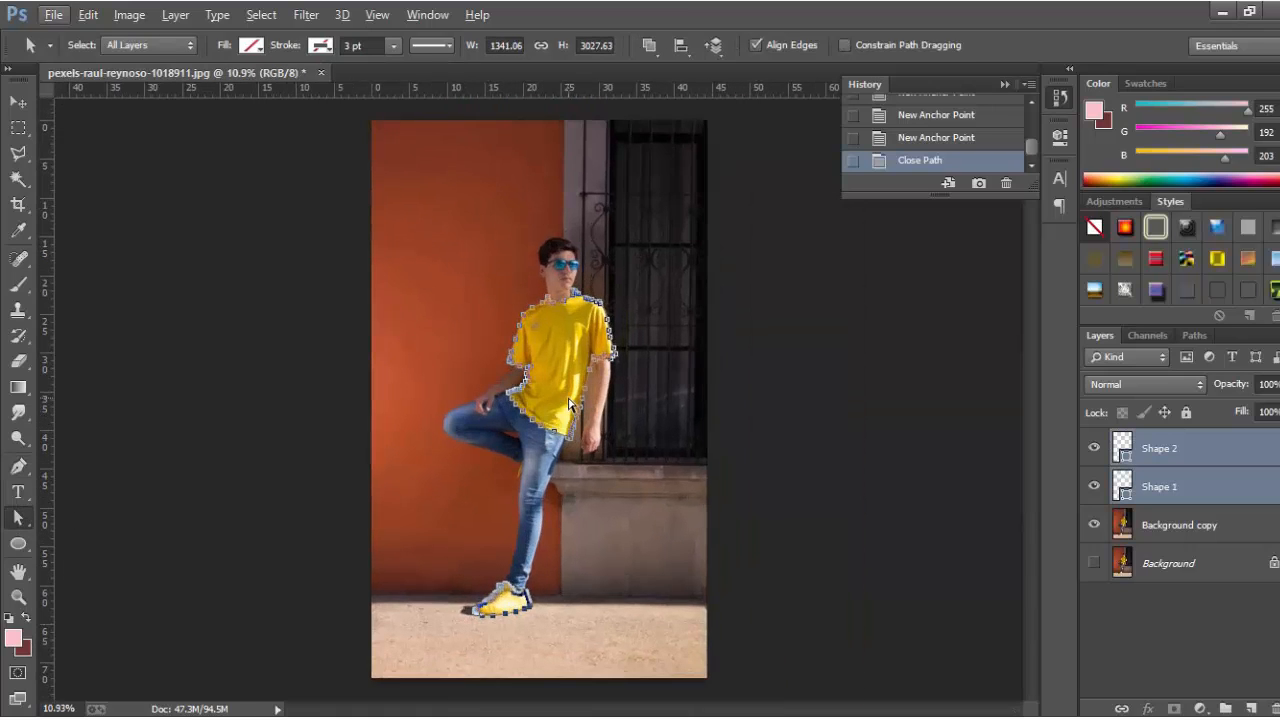
{"action": "right_click", "coordinate": [570, 404]}
{"action": "left_click", "coordinate": [648, 333]}
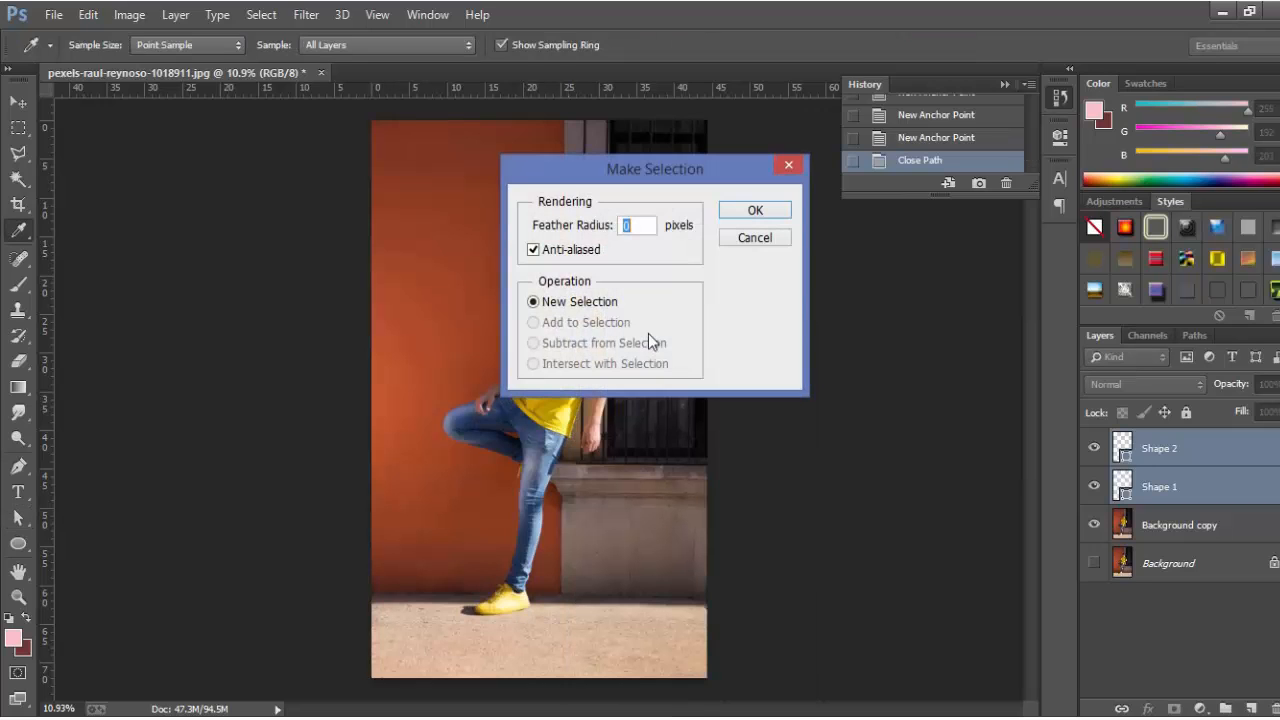
{"action": "left_click", "coordinate": [745, 211]}
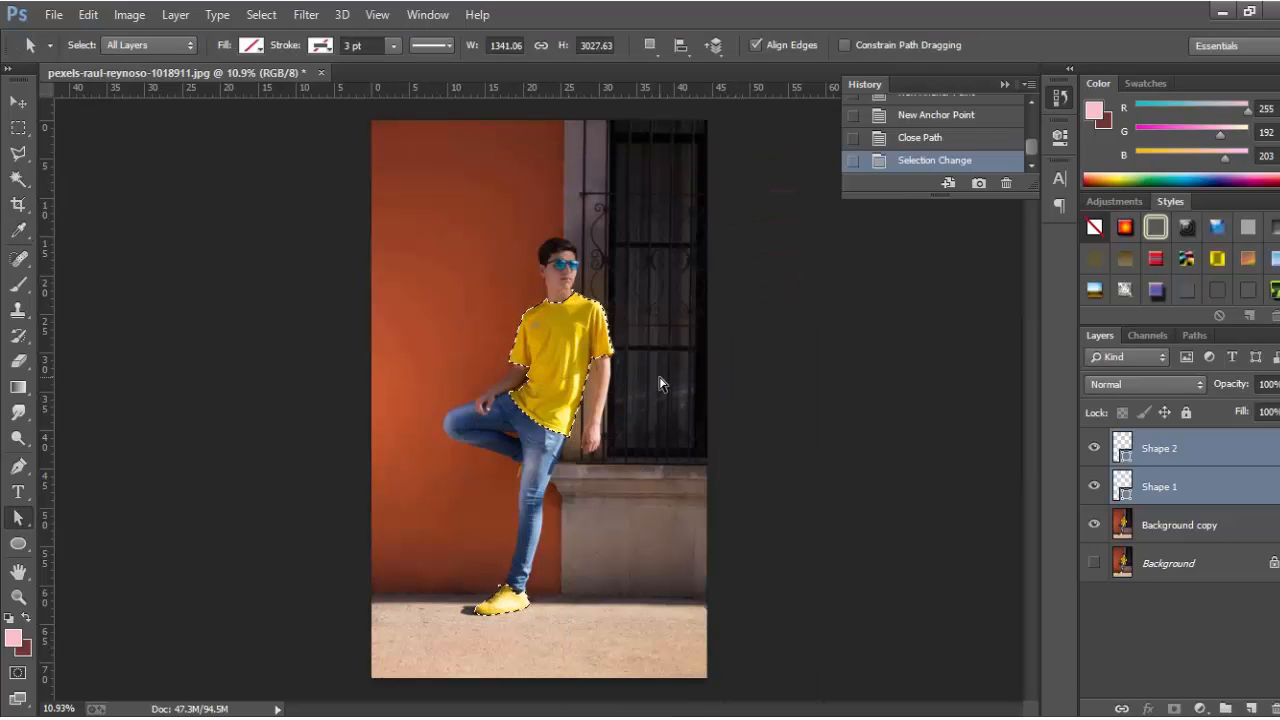
Hide the Shape 1 and Shape 2 layers, target Background copy, and pick the Magic Wand tool.
{"action": "left_click", "coordinate": [1094, 486]}
{"action": "left_click", "coordinate": [1094, 448]}
{"action": "left_click", "coordinate": [1180, 528]}
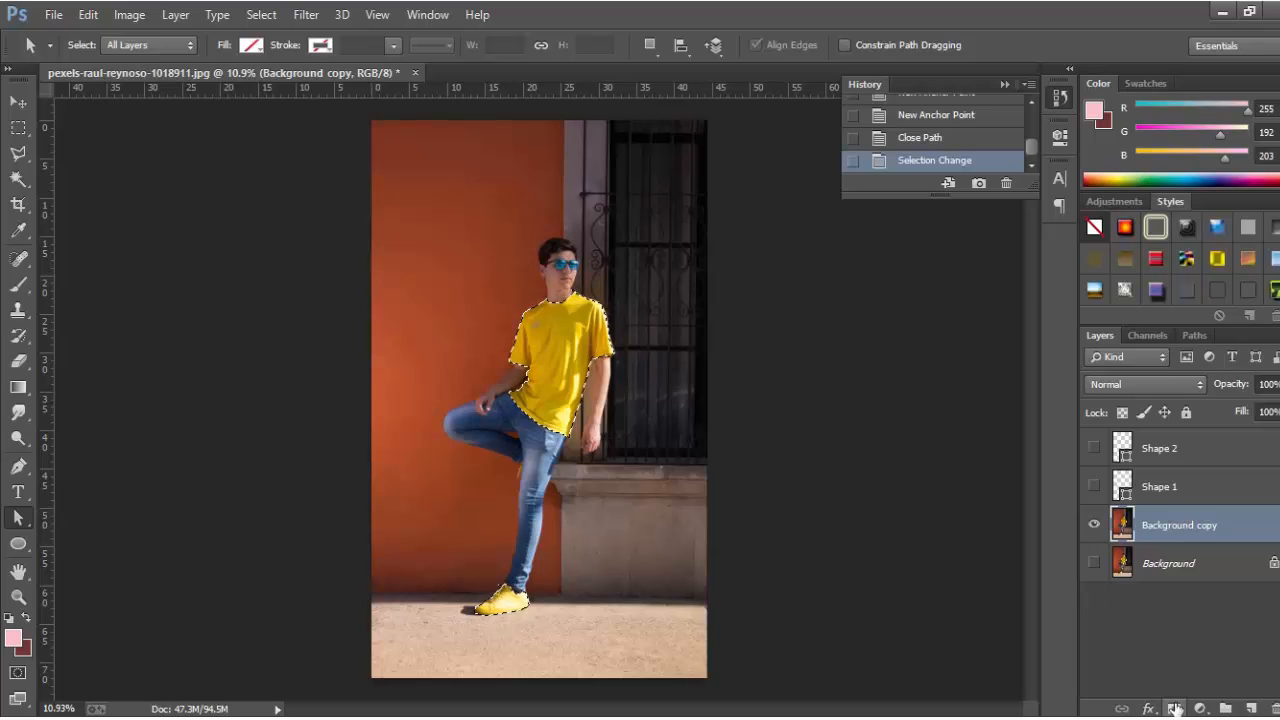
{"action": "left_click", "coordinate": [18, 179]}
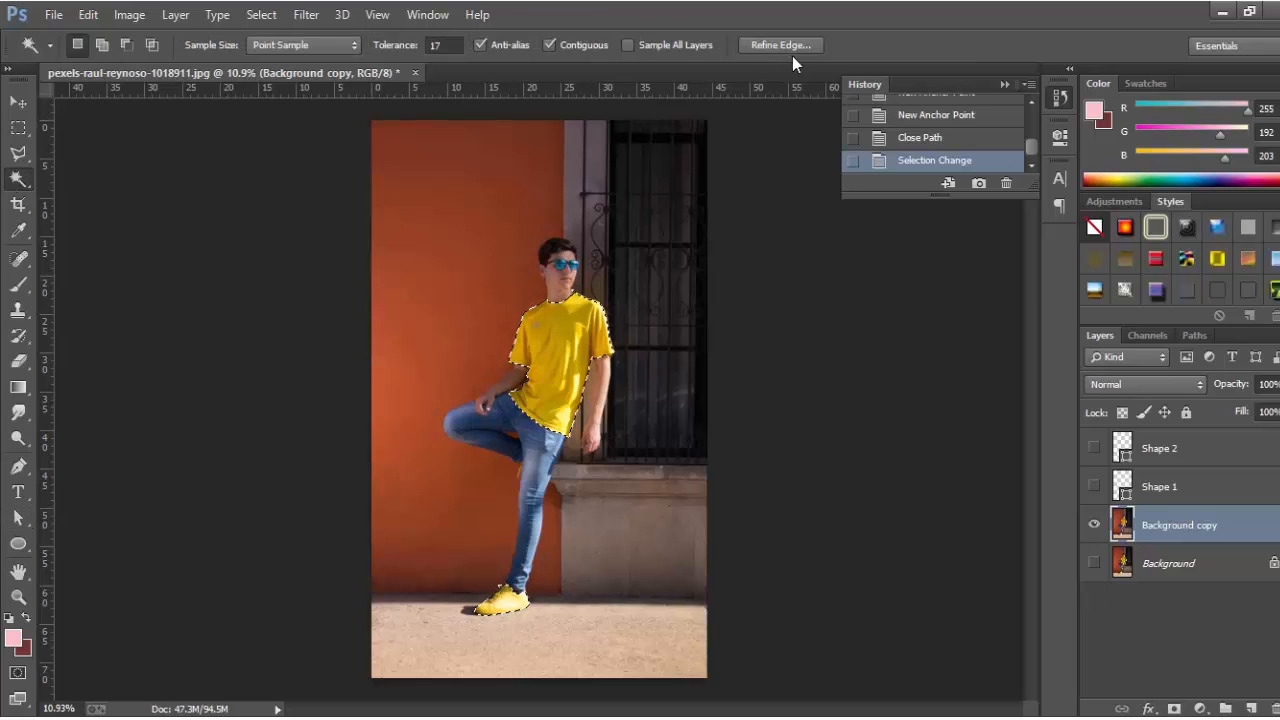
{"action": "scroll", "coordinate": [677, 346], "scroll_direction": "up", "scroll_amount": 2}
{"action": "scroll", "coordinate": [578, 332], "scroll_direction": "up", "scroll_amount": 3}
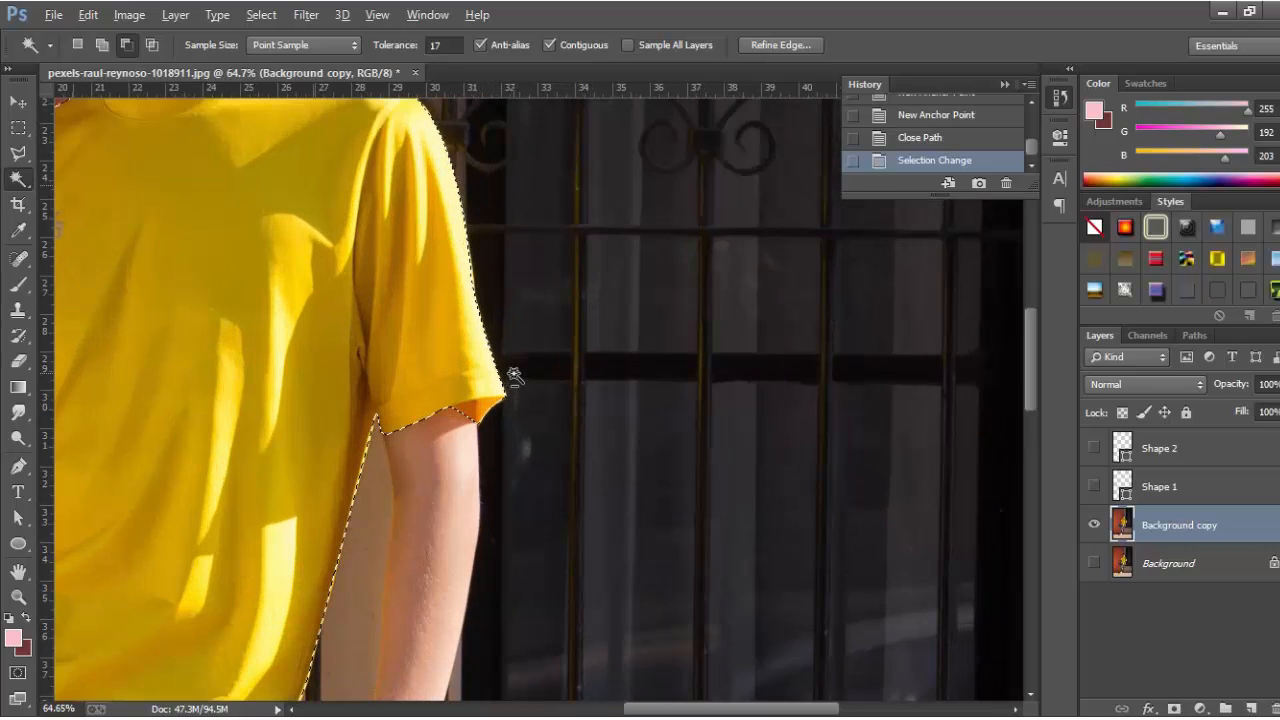
{"action": "scroll", "coordinate": [548, 416], "scroll_direction": "up", "scroll_amount": 2}
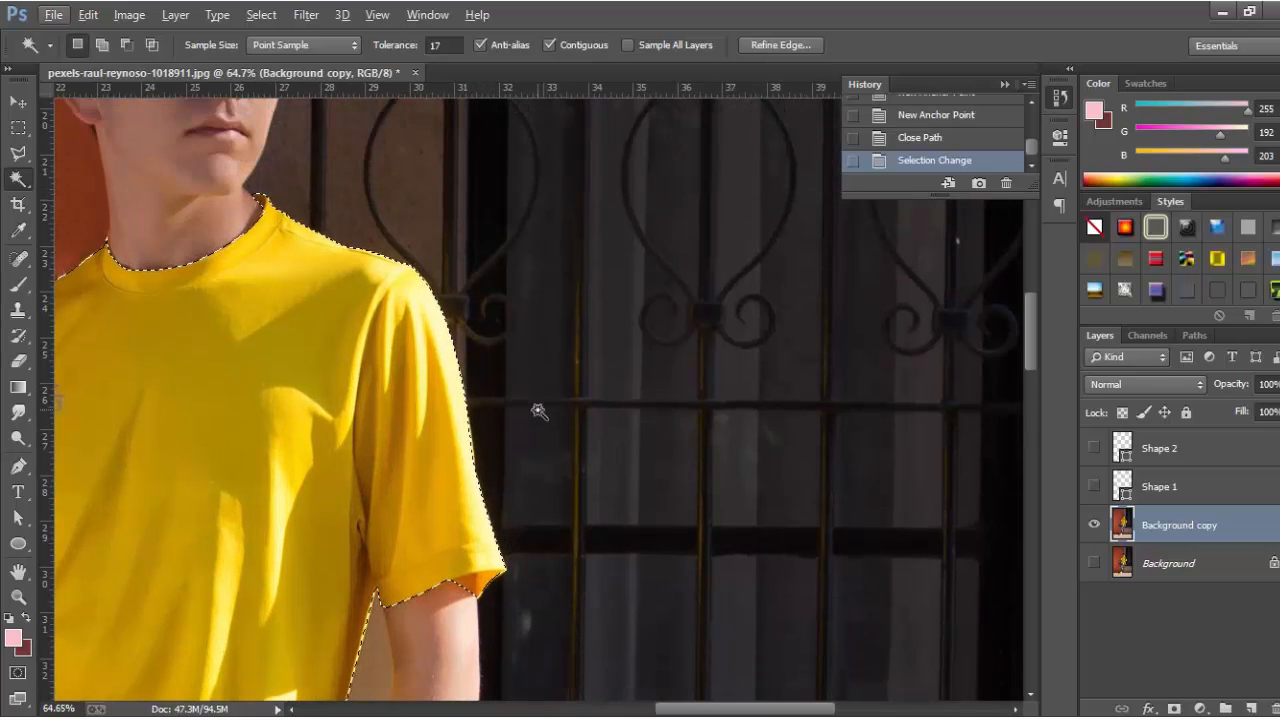
{"action": "scroll", "coordinate": [534, 410], "scroll_direction": "down", "scroll_amount": 5}
{"action": "scroll", "coordinate": [563, 380], "scroll_direction": "up", "scroll_amount": 2}
Apply Refine Edge to the shirt-and-shoe selection with a 1.1 px feather.
{"action": "scroll", "coordinate": [645, 390], "scroll_direction": "up", "scroll_amount": 1}
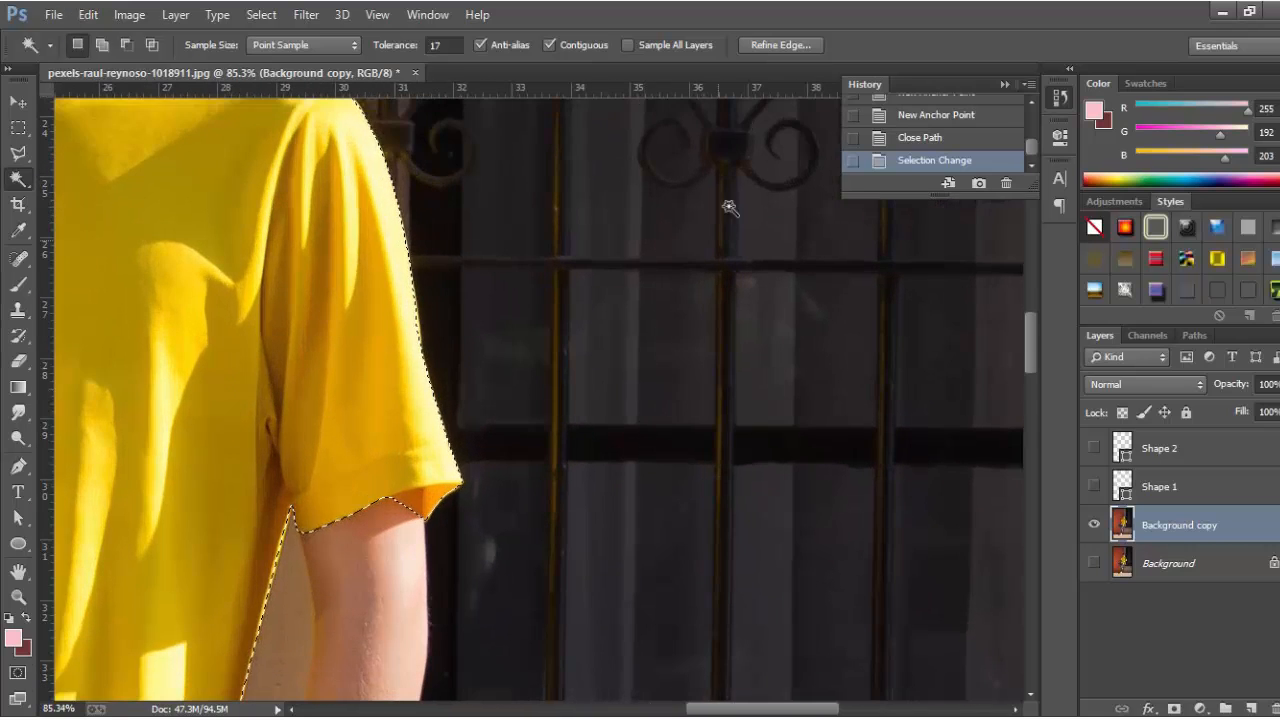
{"action": "left_click", "coordinate": [785, 47]}
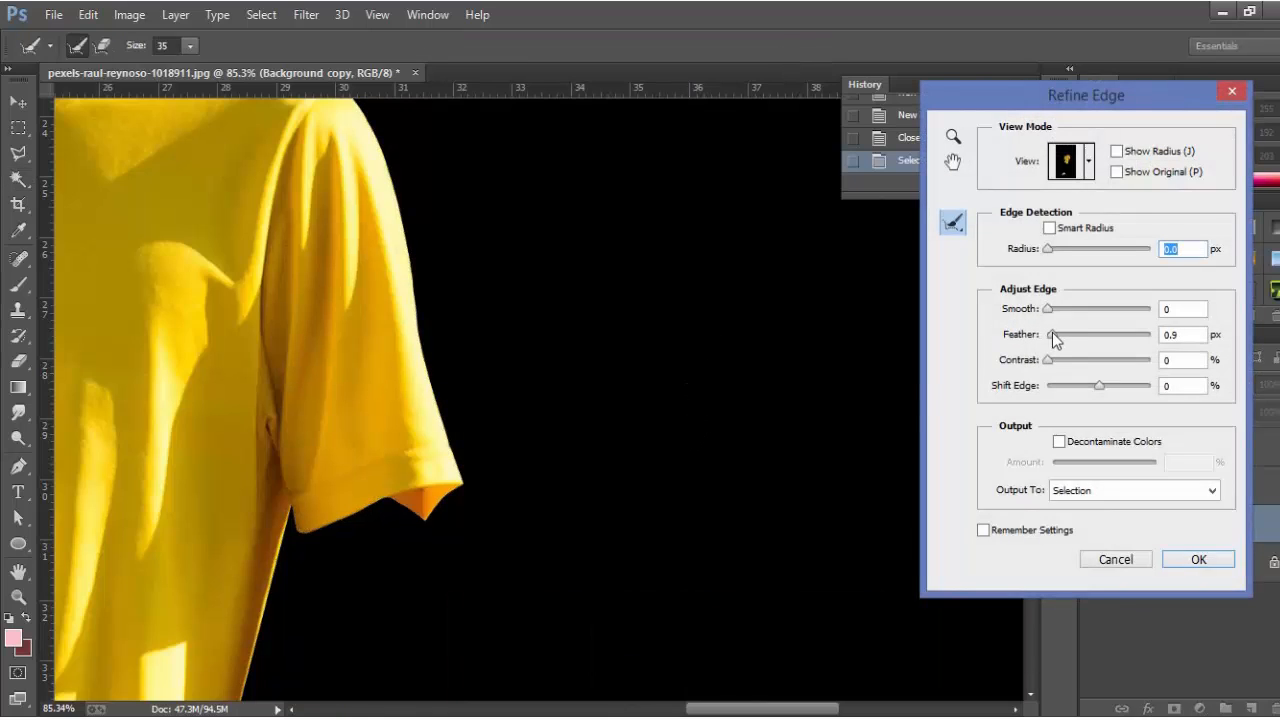
{"action": "left_click_drag", "start_coordinate": [1050, 332], "coordinate": [1055, 334]}
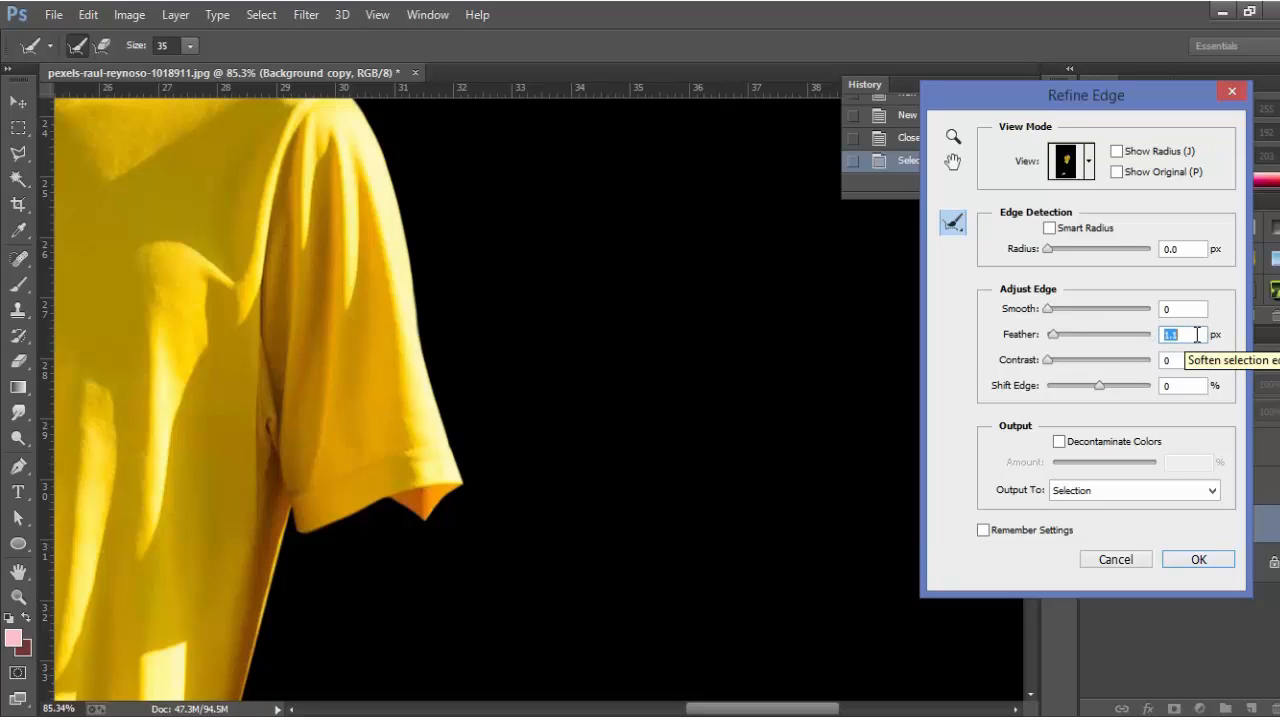
{"action": "left_click_drag", "start_coordinate": [1174, 310], "coordinate": [1130, 308]}
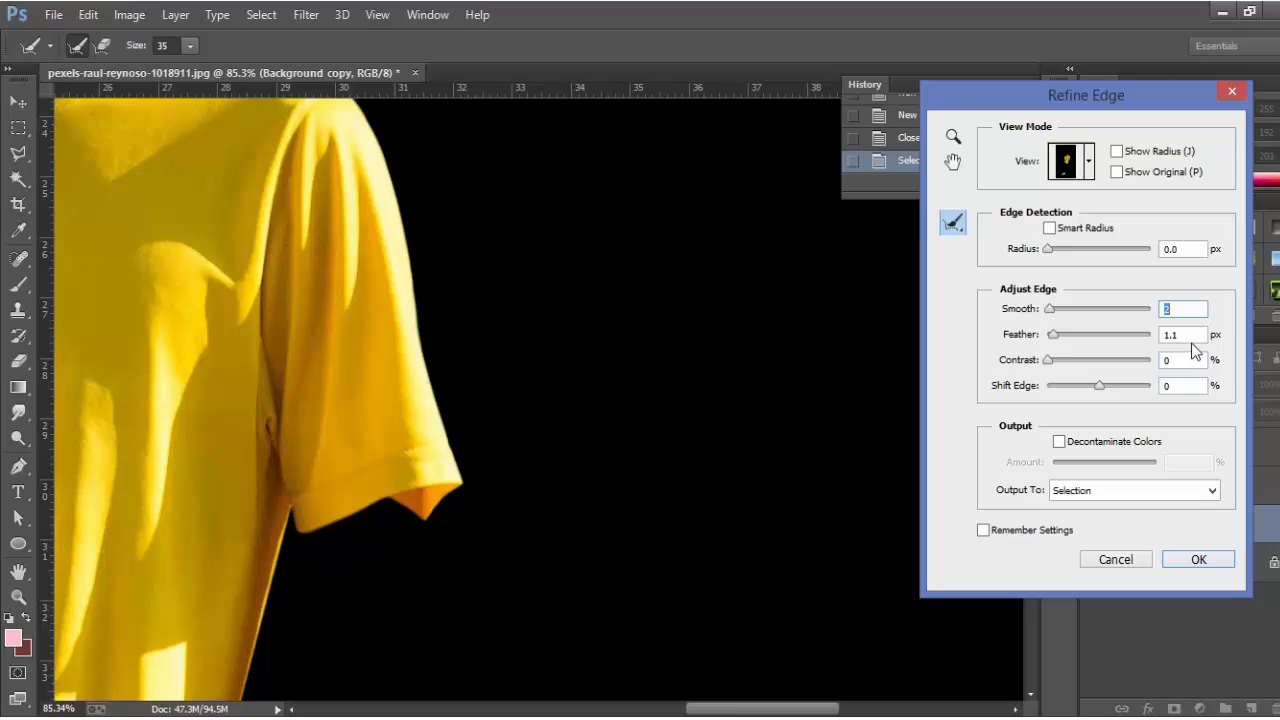
{"action": "left_click", "coordinate": [1198, 560]}
Mask Background copy to the shirt-and-shoe selection.
{"action": "key", "text": "w"}
{"action": "scroll", "coordinate": [630, 500], "scroll_direction": "down", "scroll_amount": 8}
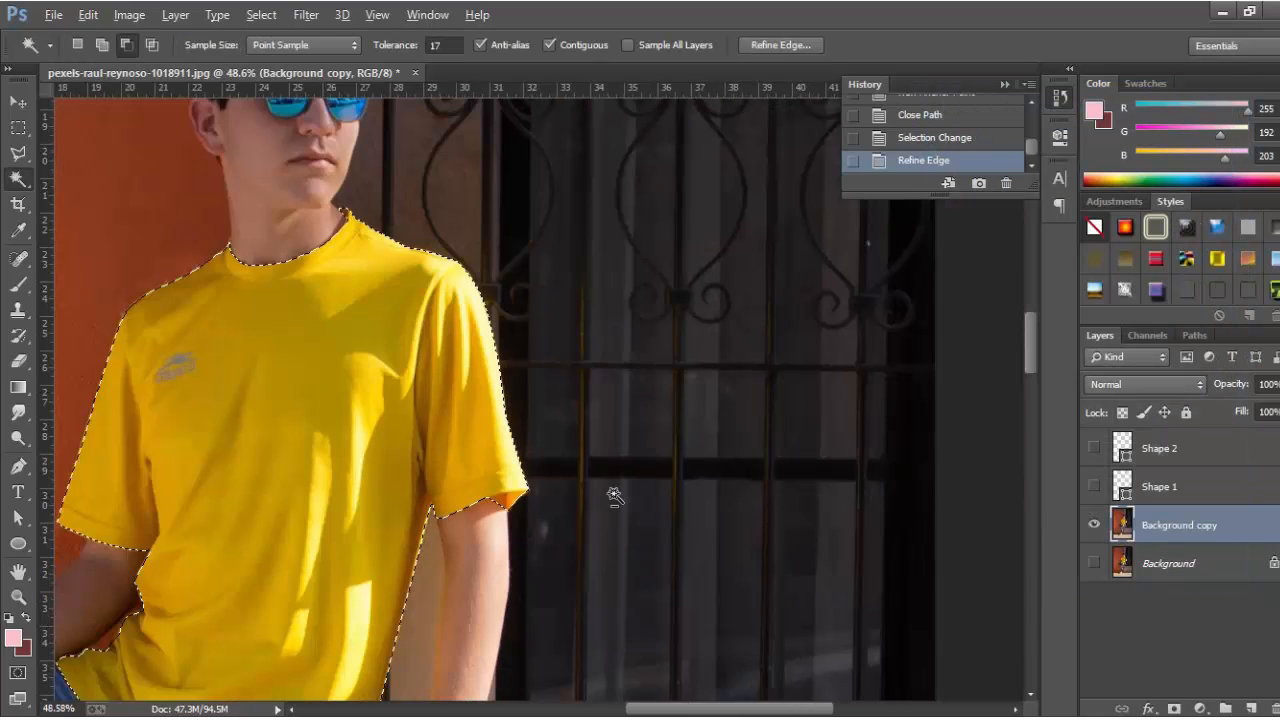
{"action": "scroll", "coordinate": [615, 500], "scroll_direction": "down", "scroll_amount": 2}
{"action": "scroll", "coordinate": [615, 502], "scroll_direction": "down", "scroll_amount": 2}
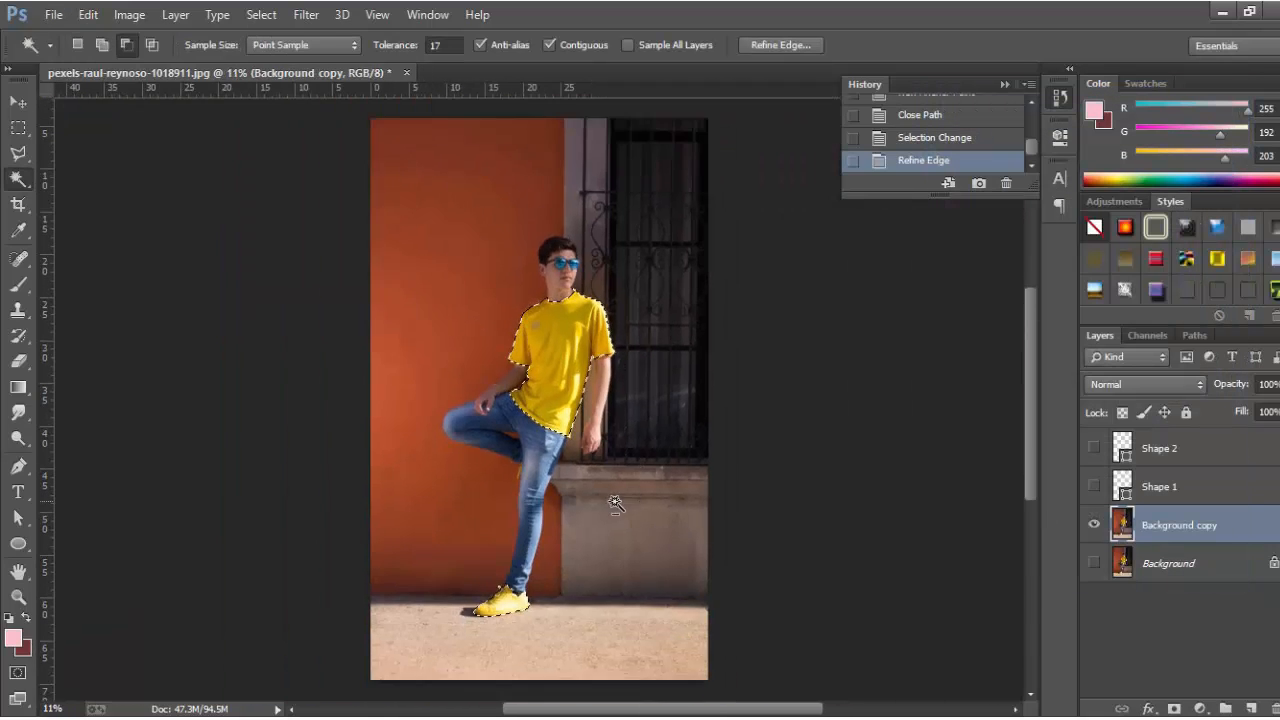
{"action": "left_click", "coordinate": [1174, 708]}
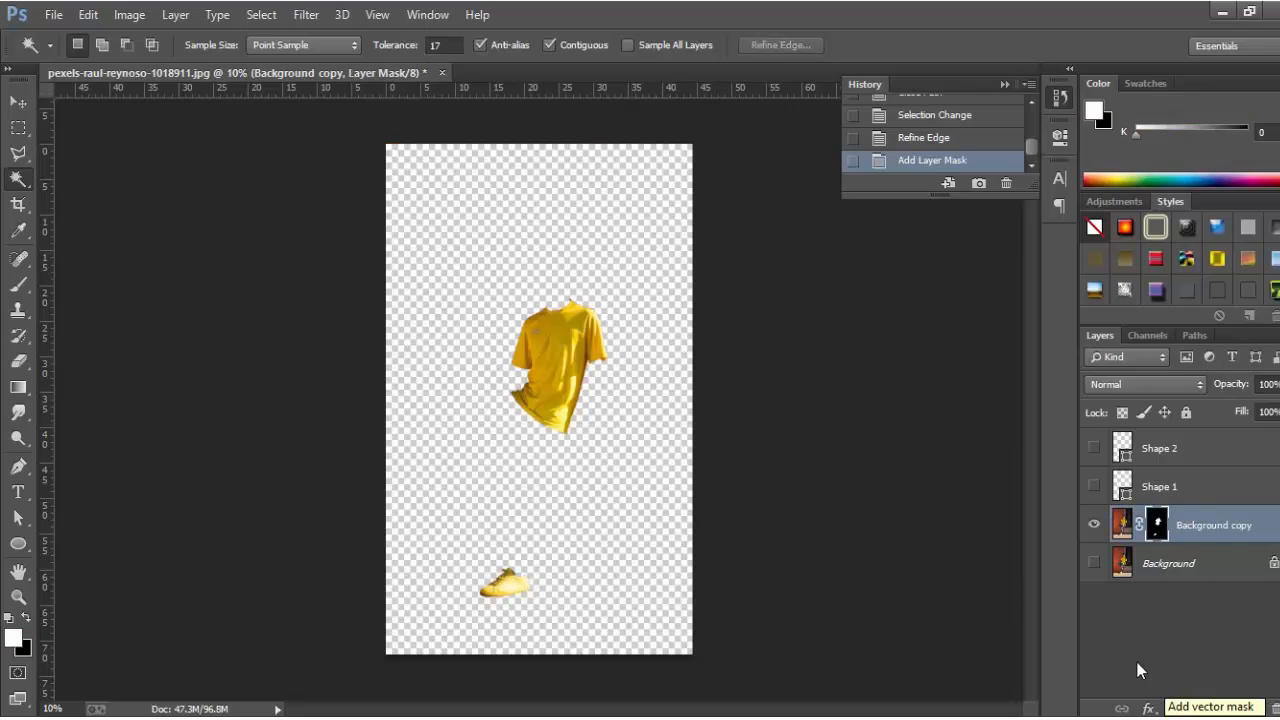
Delete the Shape 1 and Shape 2 layers.
{"action": "left_click", "coordinate": [1190, 488]}
{"action": "key", "text": "Delete"}
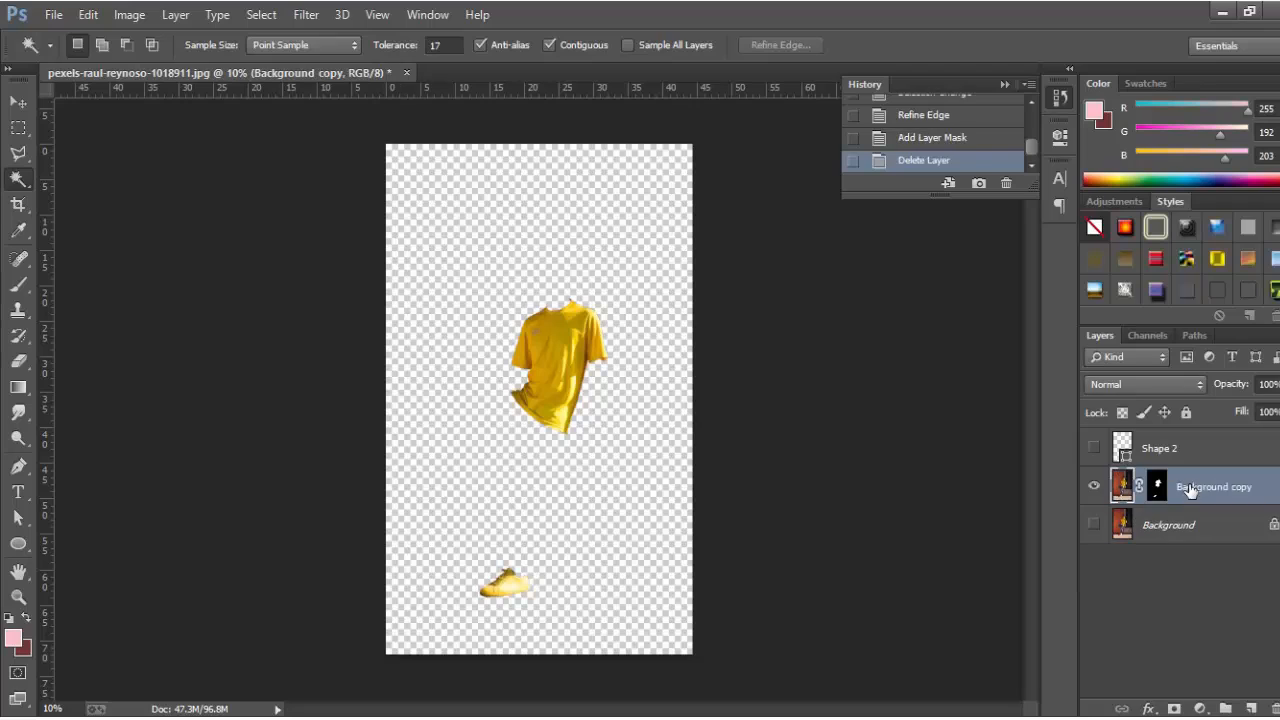
{"action": "left_click", "coordinate": [1187, 460]}
{"action": "key", "text": "Delete"}
Make the Background layer visible again and target Background copy.
{"action": "left_click", "coordinate": [1195, 483]}
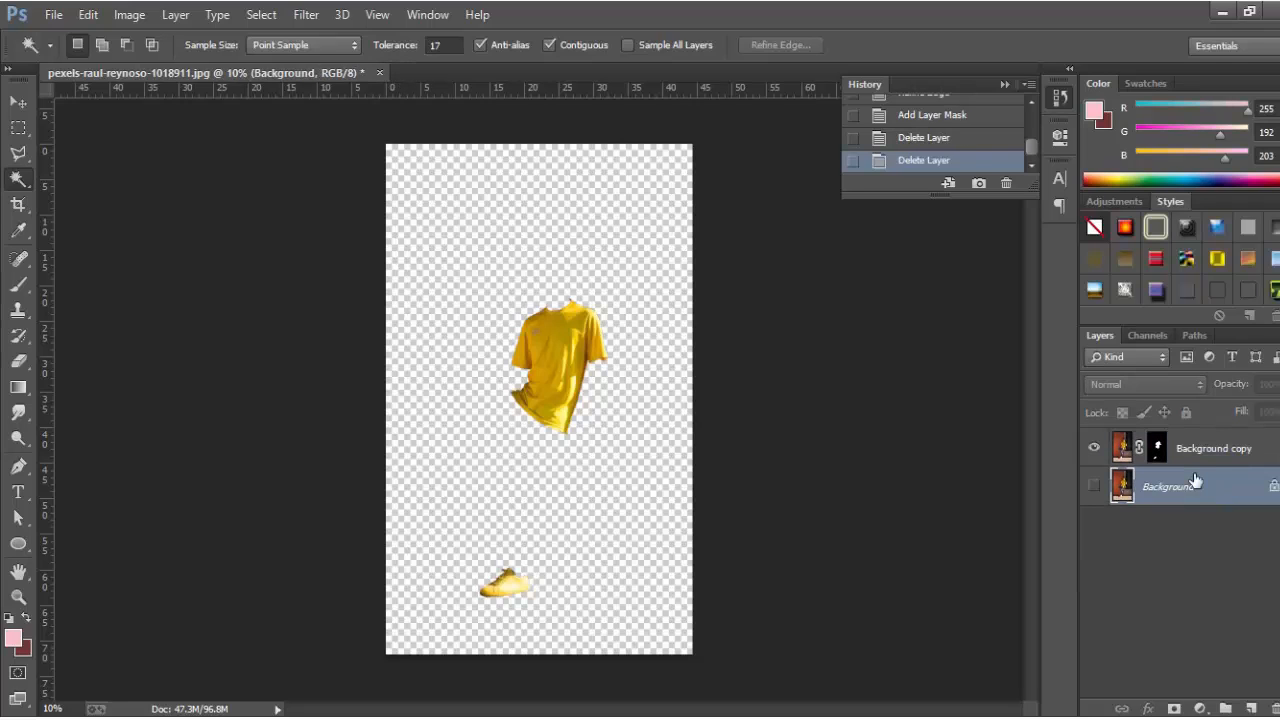
{"action": "left_click", "coordinate": [1093, 487]}
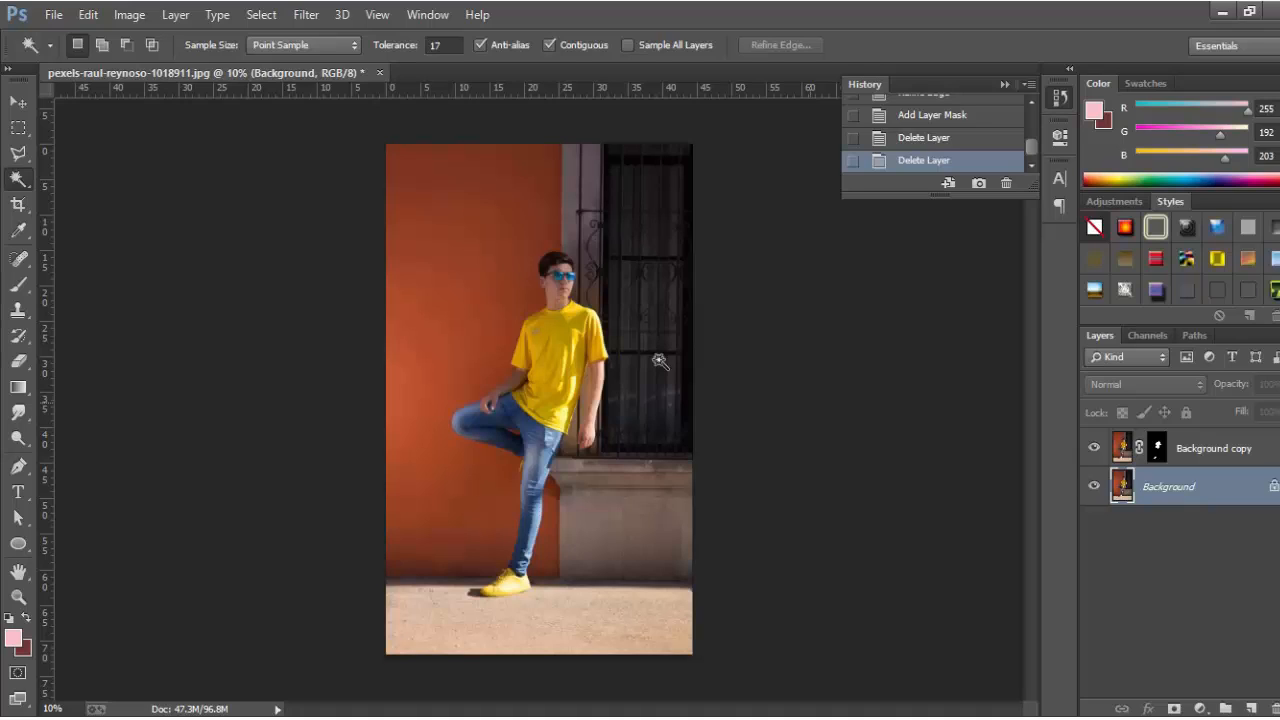
{"action": "left_click", "coordinate": [1208, 450]}
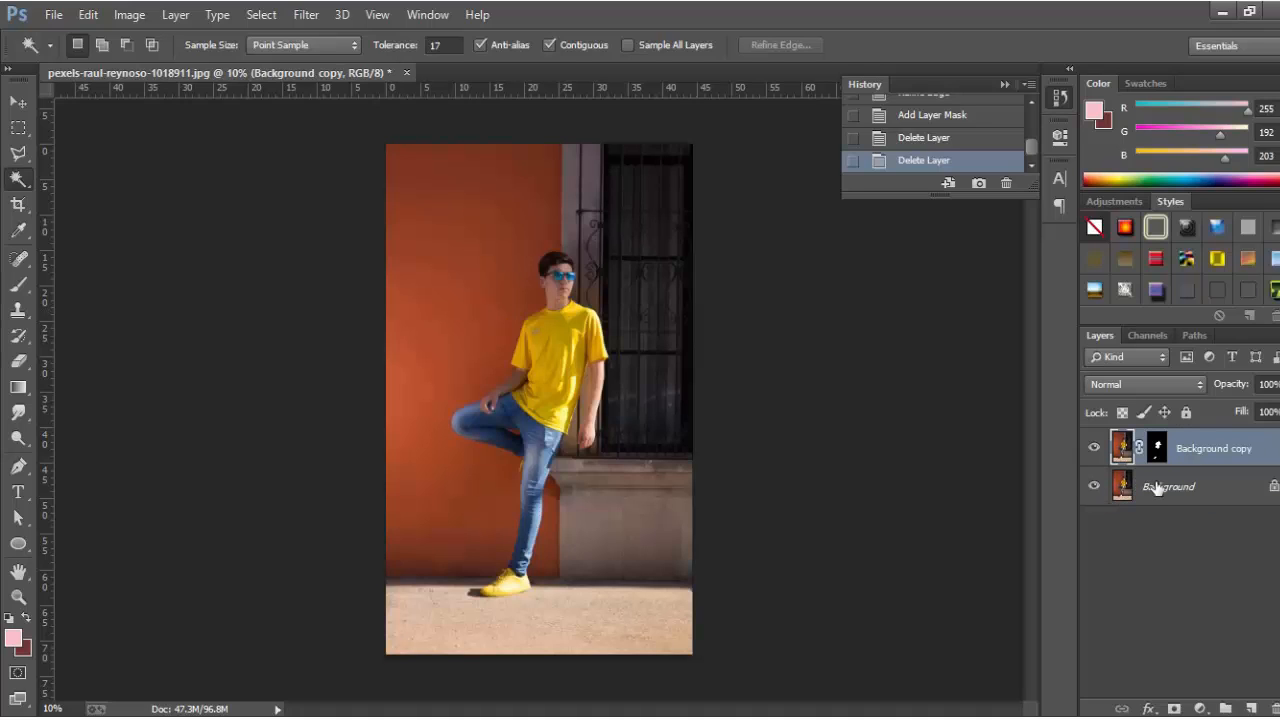
Add a Hue/Saturation layer clipped to Background copy with Hue at +77.
{"action": "left_click", "coordinate": [1201, 708]}
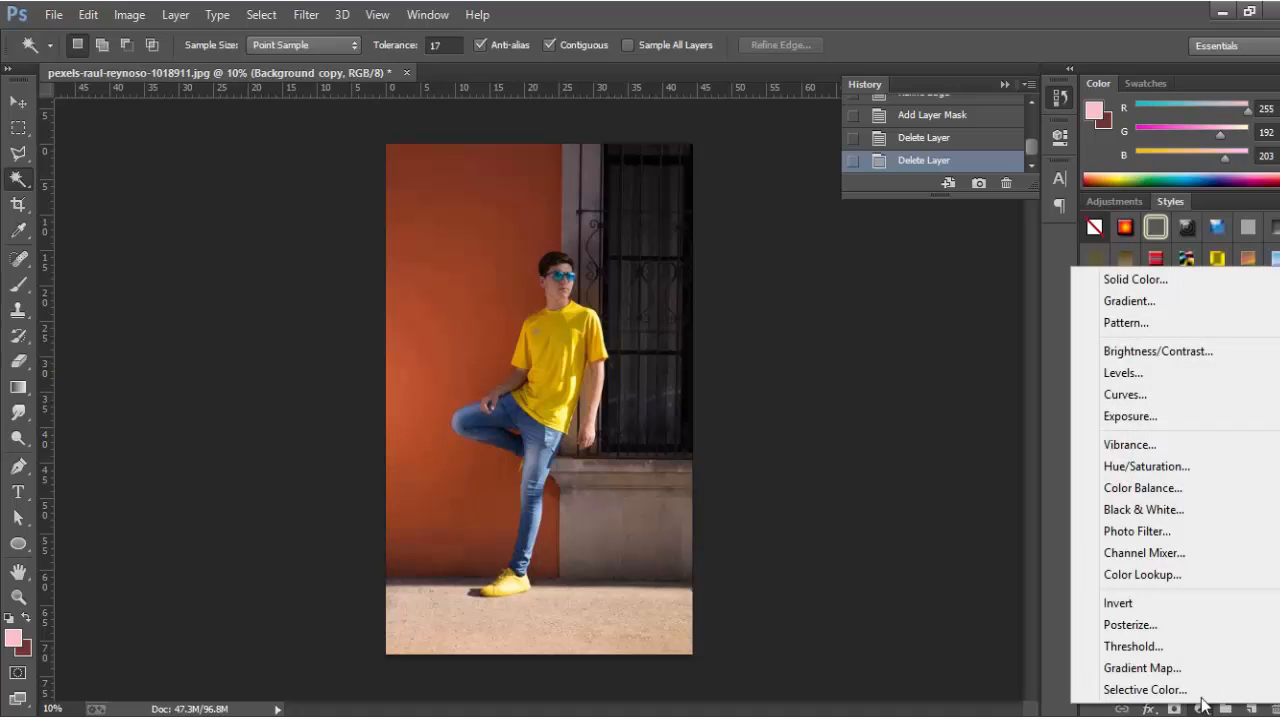
{"action": "left_click", "coordinate": [1160, 457]}
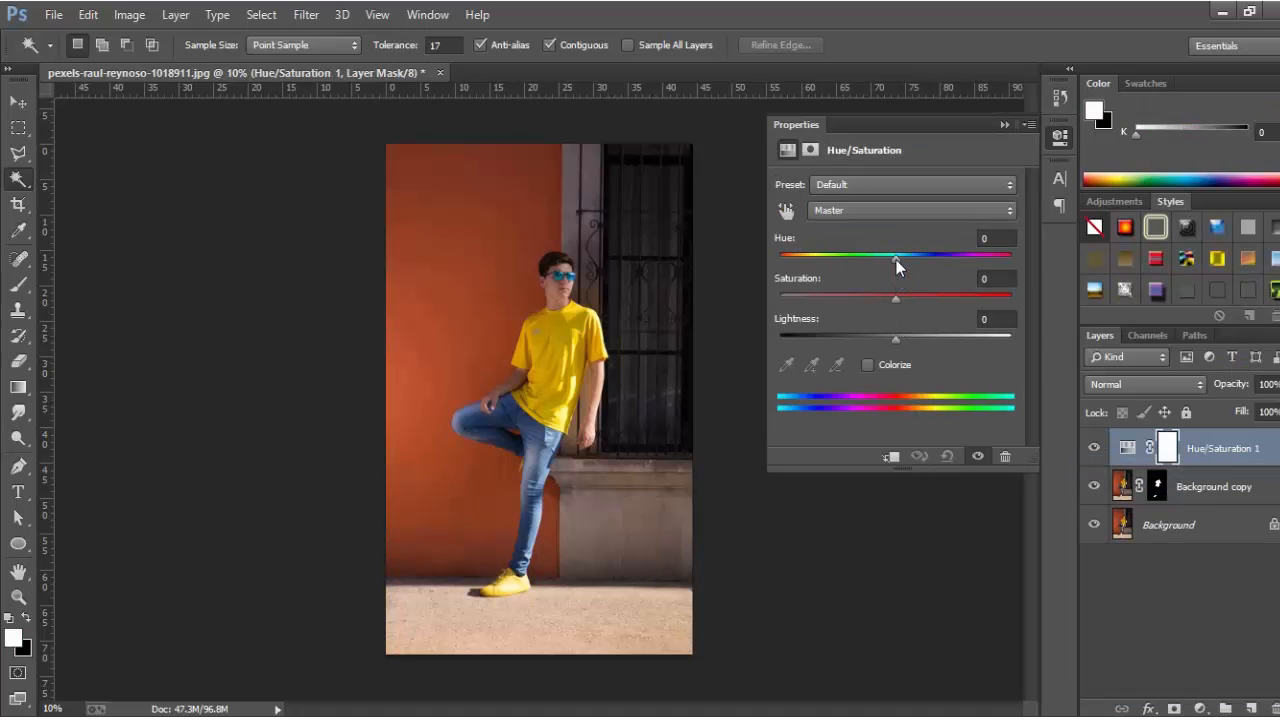
{"action": "mouse_move", "coordinate": [896, 258]}
{"action": "left_mouse_down"}
{"action": "mouse_move", "coordinate": [877, 257]}
{"action": "mouse_move", "coordinate": [897, 258]}
{"action": "left_mouse_up"}
{"action": "left_click", "coordinate": [892, 456]}
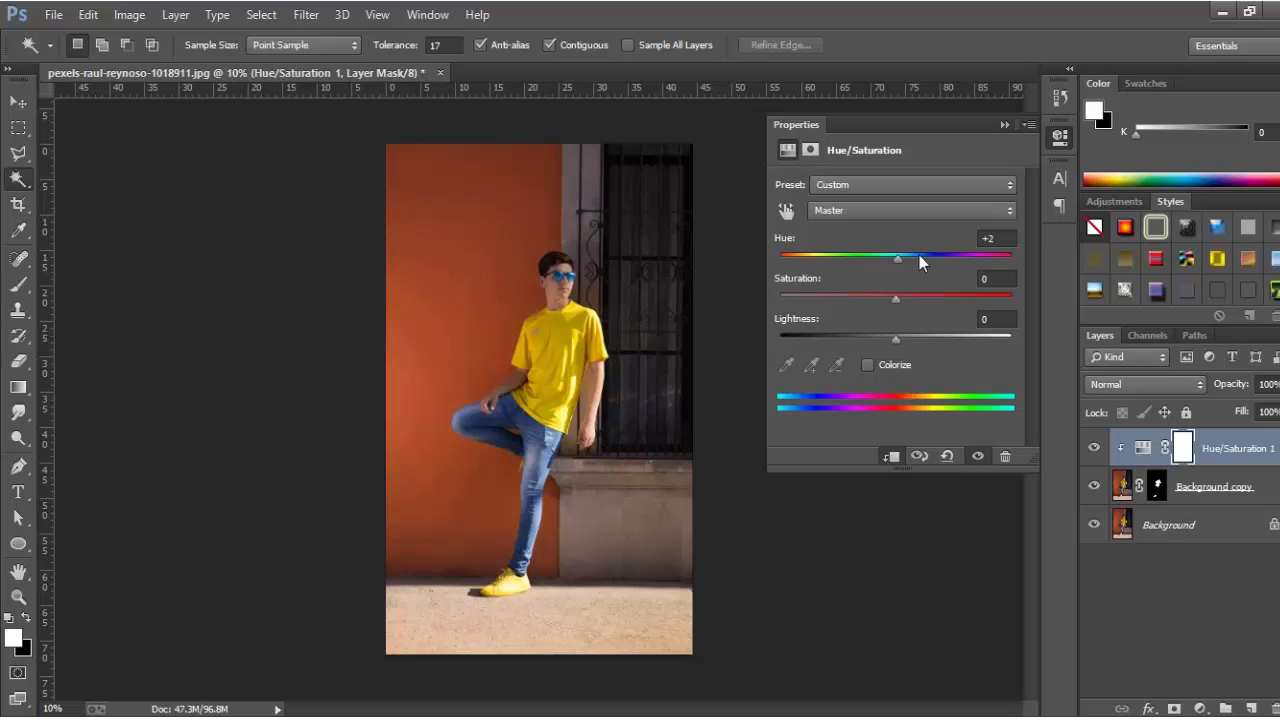
{"action": "left_click_drag", "start_coordinate": [897, 258], "coordinate": [963, 249]}
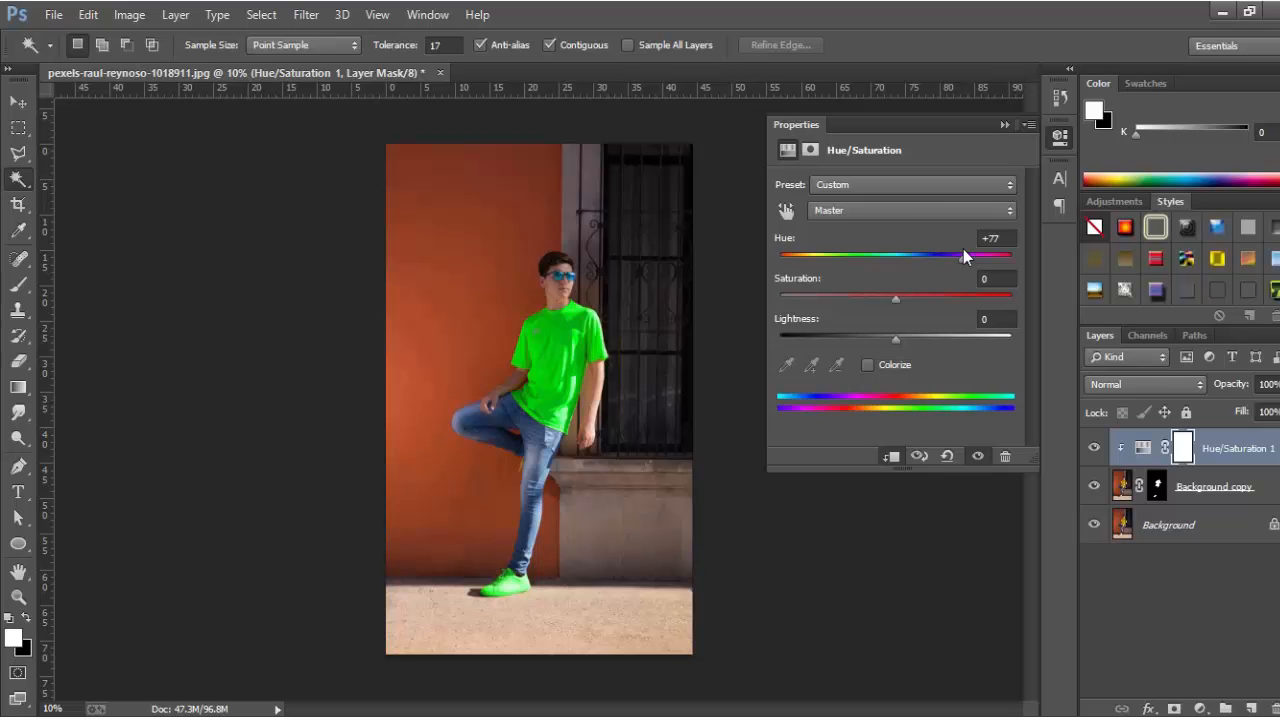
{"action": "left_click", "coordinate": [1003, 125]}
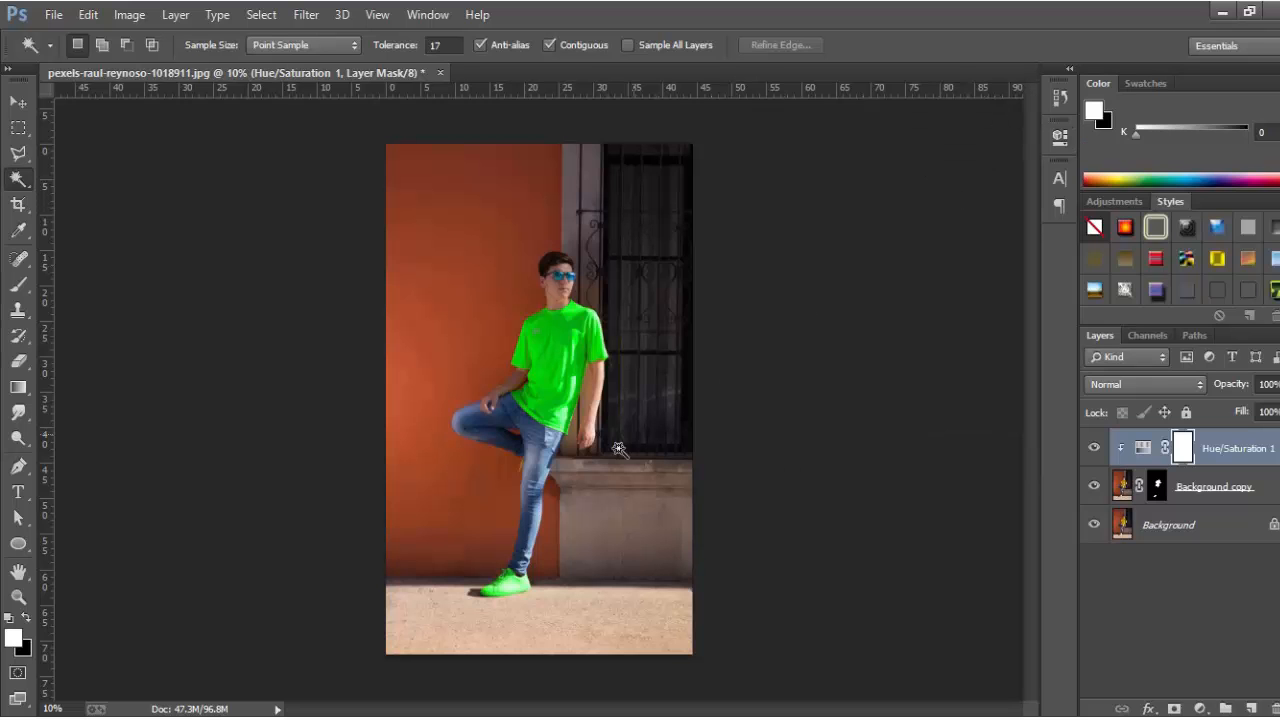
Target Background copy's layer mask and set up a soft round 40 px brush.
{"action": "scroll", "coordinate": [638, 370], "scroll_direction": "up", "scroll_amount": 2}
{"action": "scroll", "coordinate": [636, 360], "scroll_direction": "up", "scroll_amount": 7}
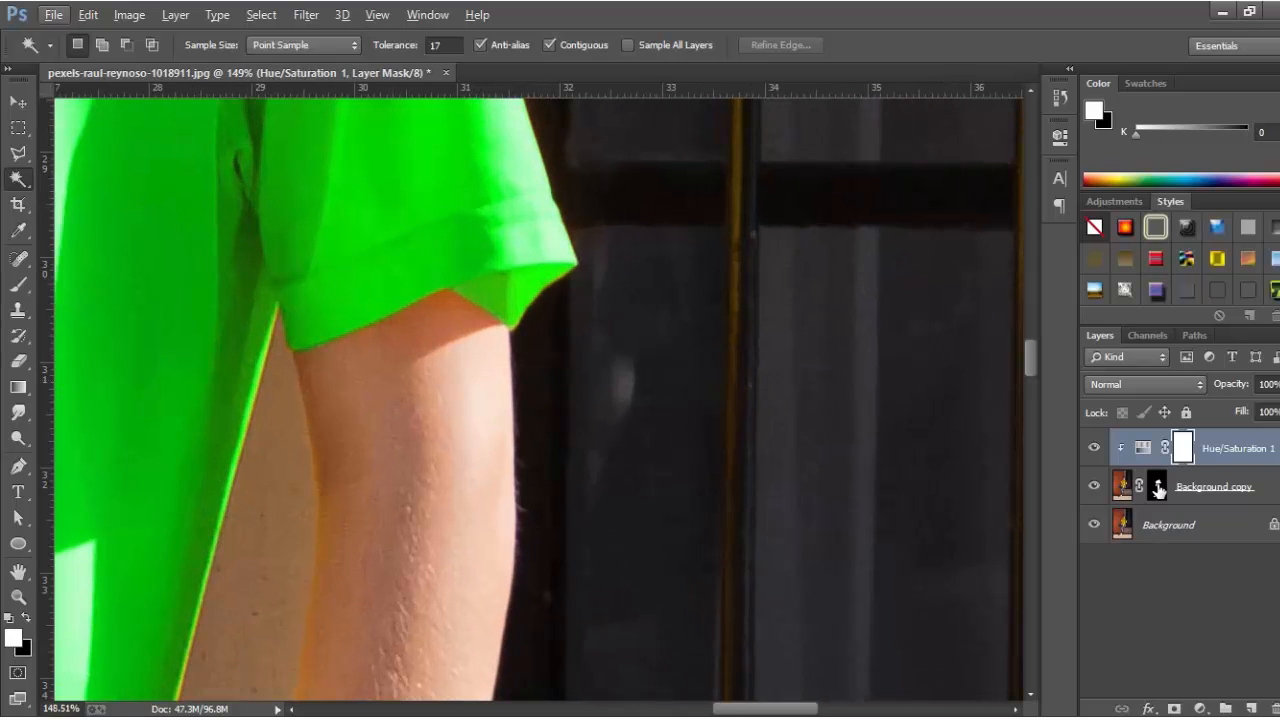
{"action": "left_click", "coordinate": [1158, 488]}
{"action": "left_click", "coordinate": [17, 286]}
{"action": "scroll", "coordinate": [445, 130], "scroll_direction": "up", "scroll_amount": 1}
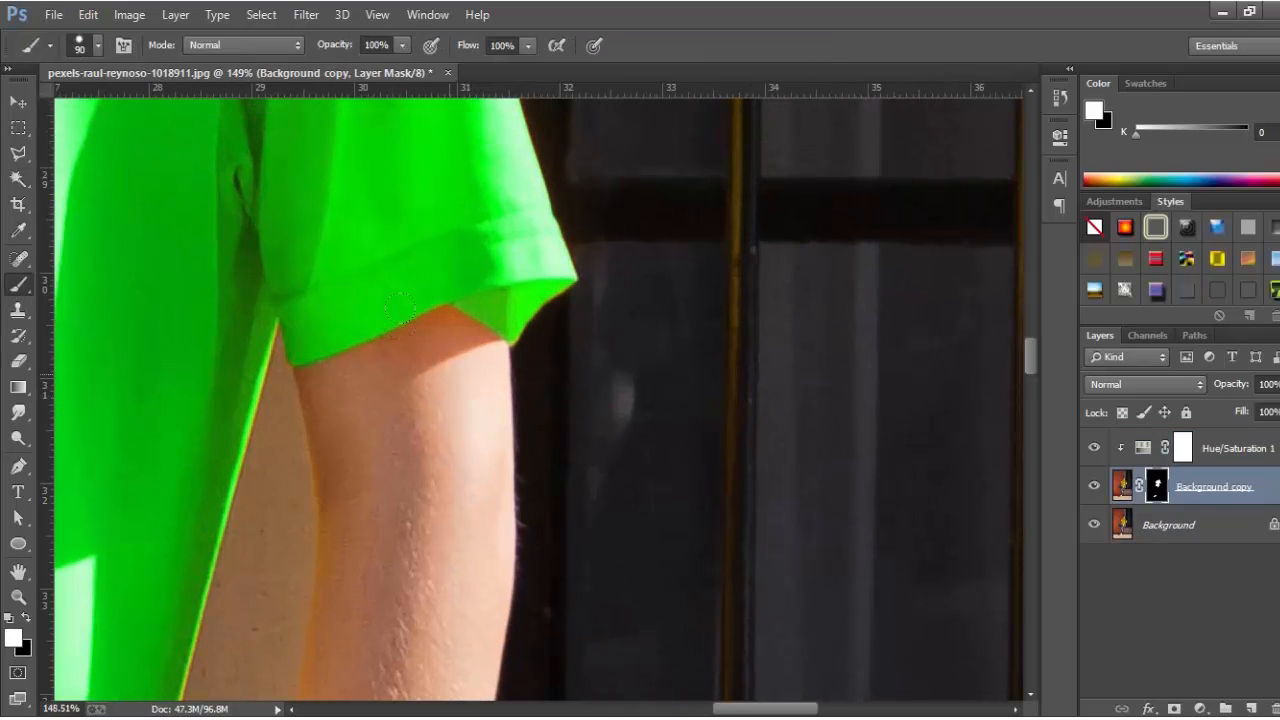
{"action": "right_click", "coordinate": [457, 371]}
{"action": "left_click", "coordinate": [632, 420]}
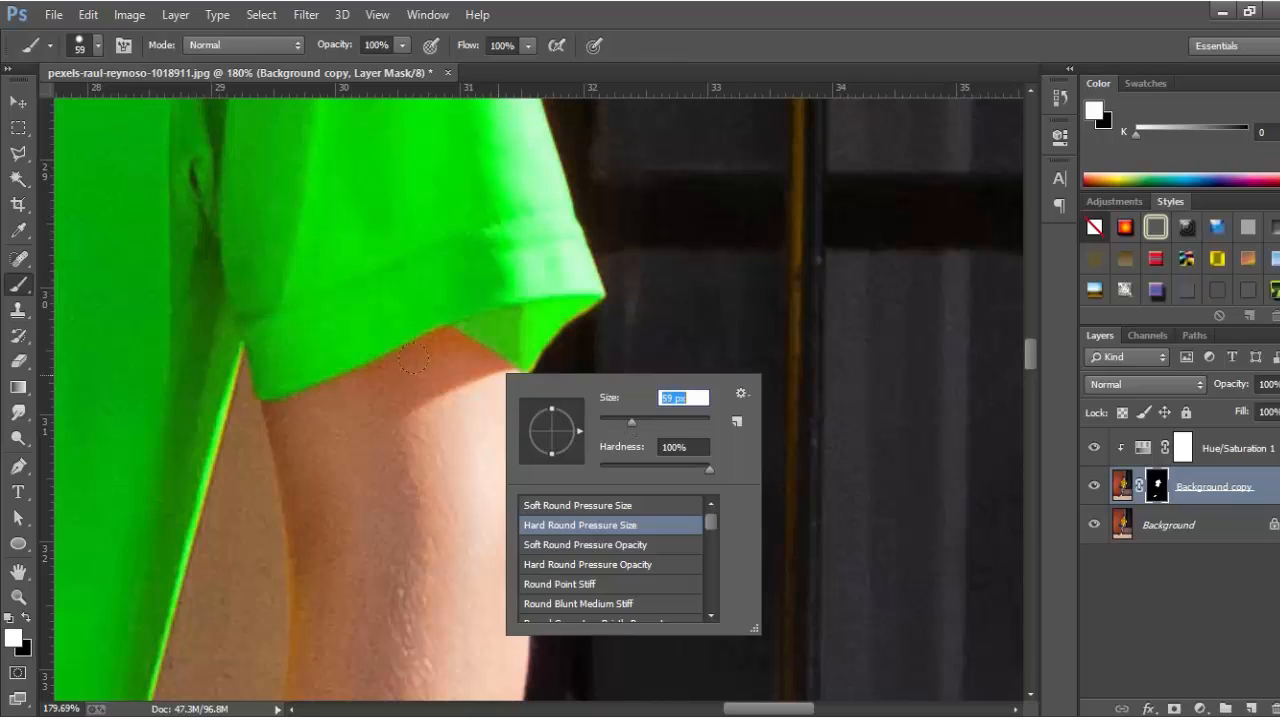
{"action": "left_click", "coordinate": [607, 419]}
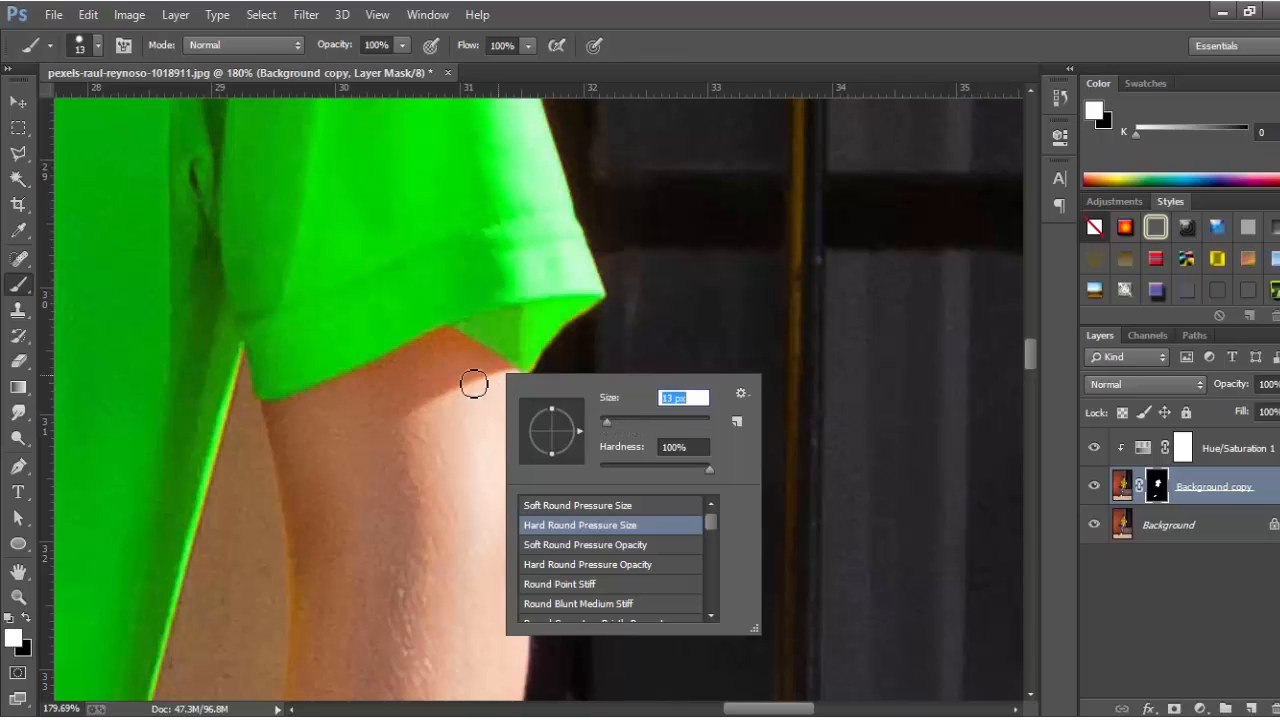
{"action": "left_click", "coordinate": [622, 420]}
{"action": "left_click", "coordinate": [463, 368]}
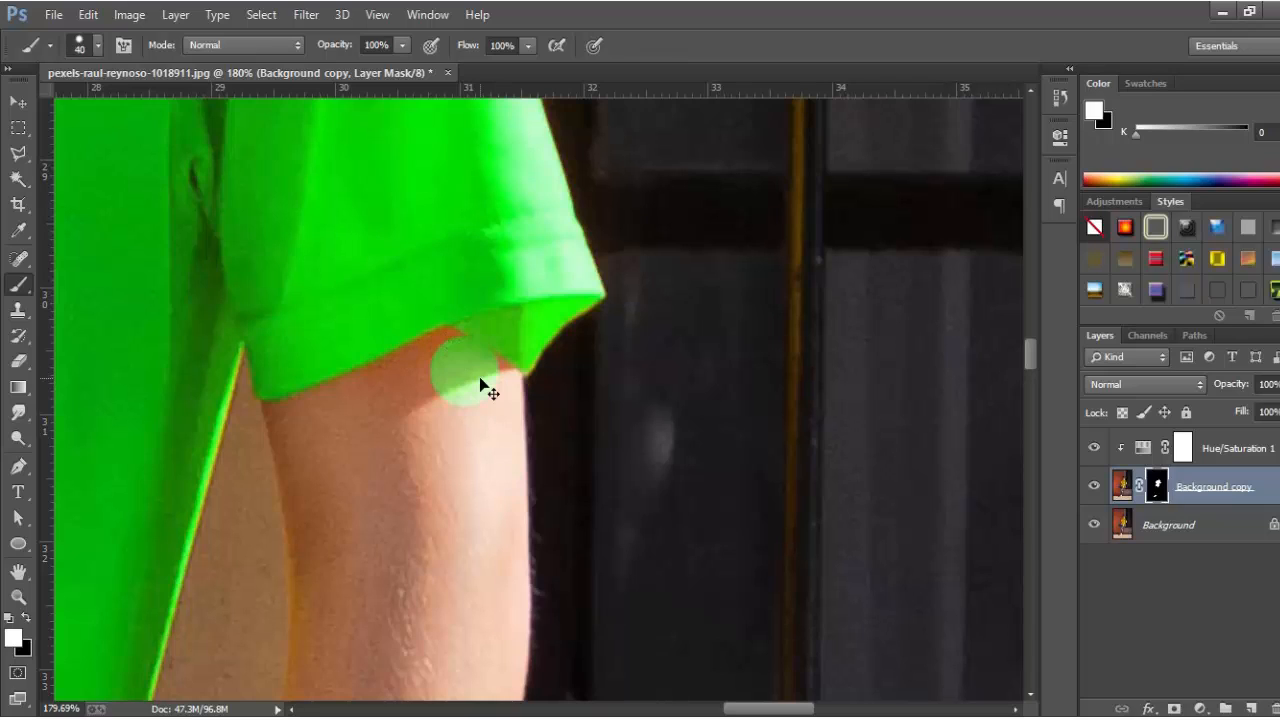
{"action": "key", "text": "ctrl+z"}
{"action": "right_click", "coordinate": [482, 384]}
{"action": "left_click", "coordinate": [545, 516]}
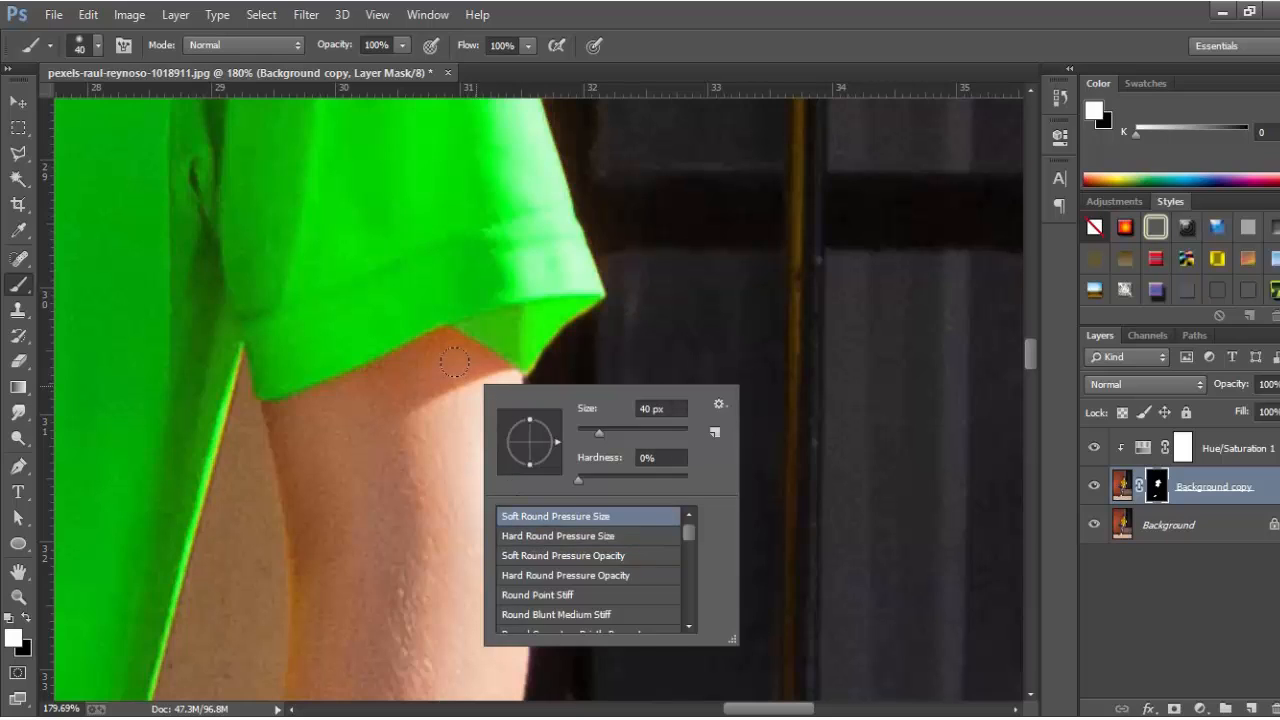
Paint the mask along the sleeve hem at 65% opacity, alternating black and white.
{"action": "mouse_move", "coordinate": [459, 364]}
{"action": "left_mouse_down"}
{"action": "mouse_move", "coordinate": [480, 368]}
{"action": "mouse_move", "coordinate": [459, 351]}
{"action": "left_mouse_up"}
{"action": "key", "text": "ctrl+z"}
{"action": "key", "text": "x"}
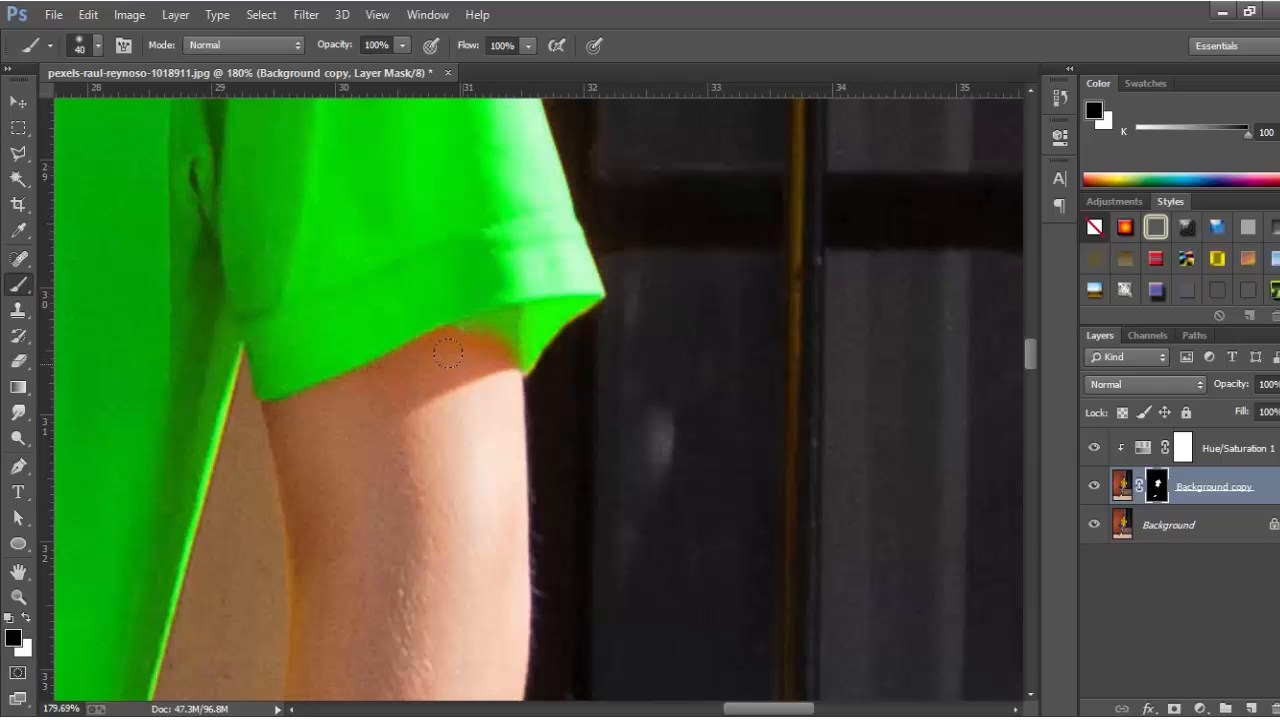
{"action": "left_click", "coordinate": [401, 49]}
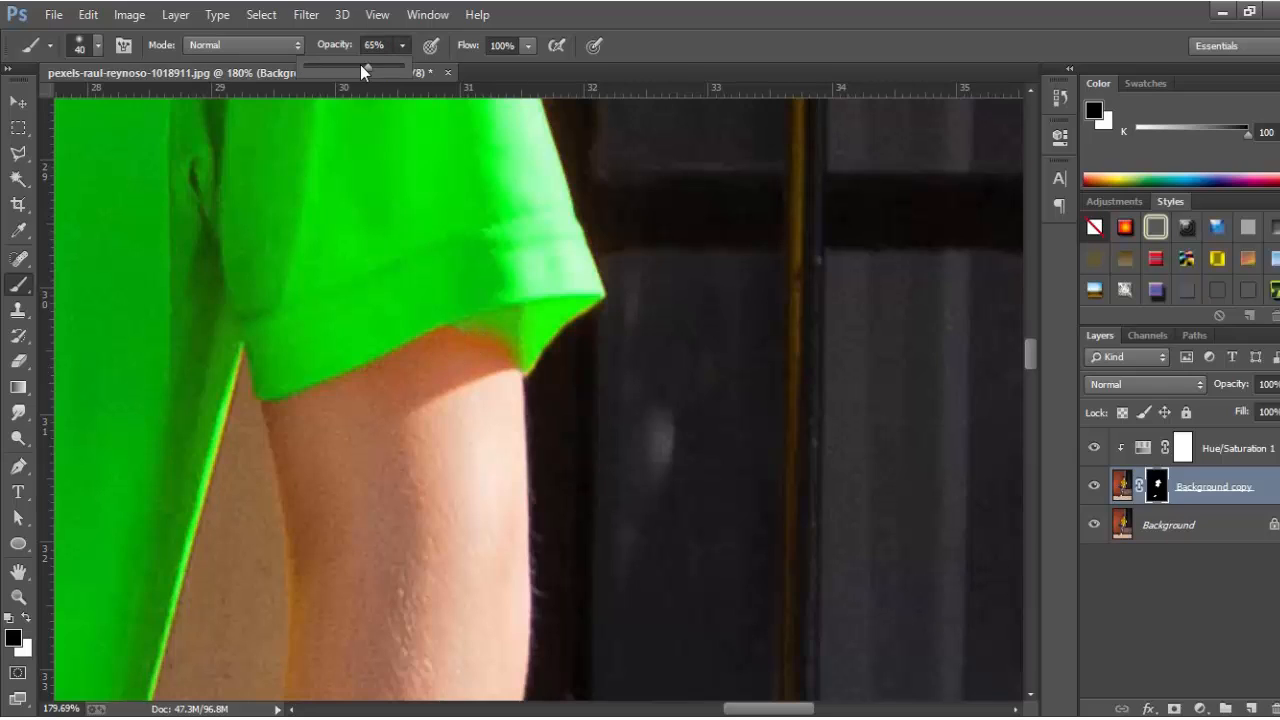
{"action": "left_click", "coordinate": [455, 357]}
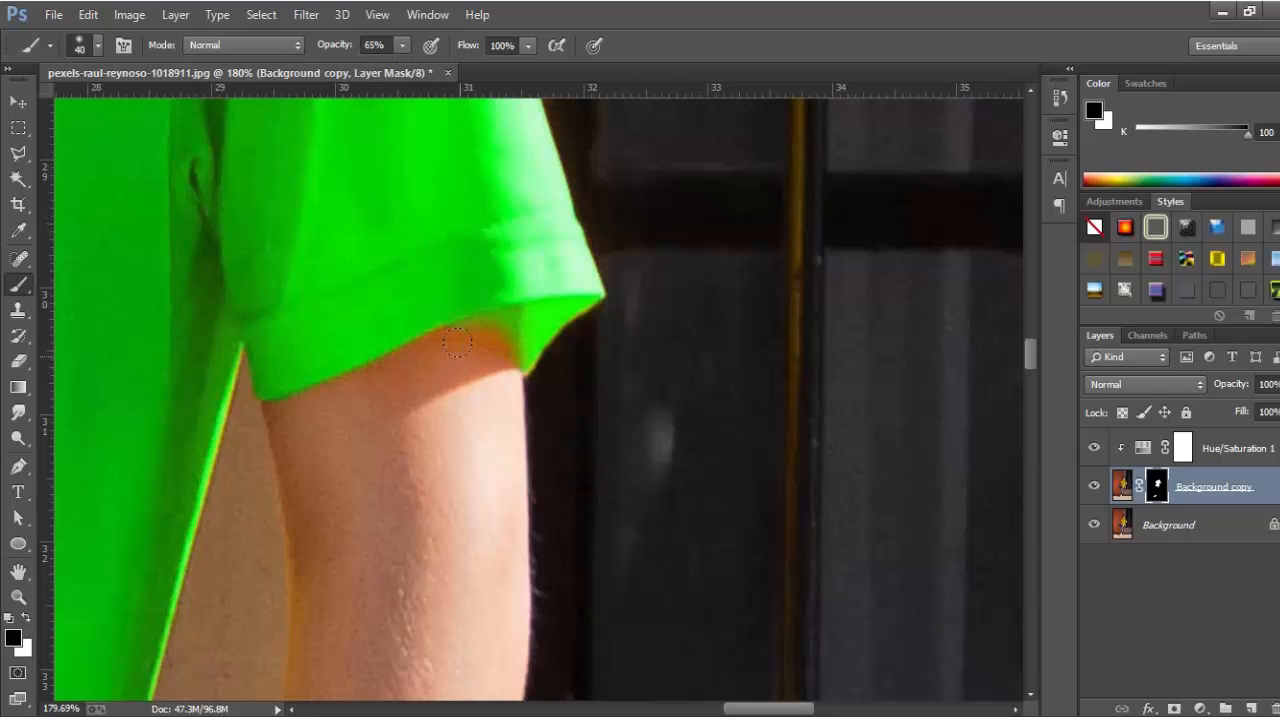
{"action": "key", "text": "x"}
{"action": "left_click_drag", "start_coordinate": [456, 310], "coordinate": [524, 321]}
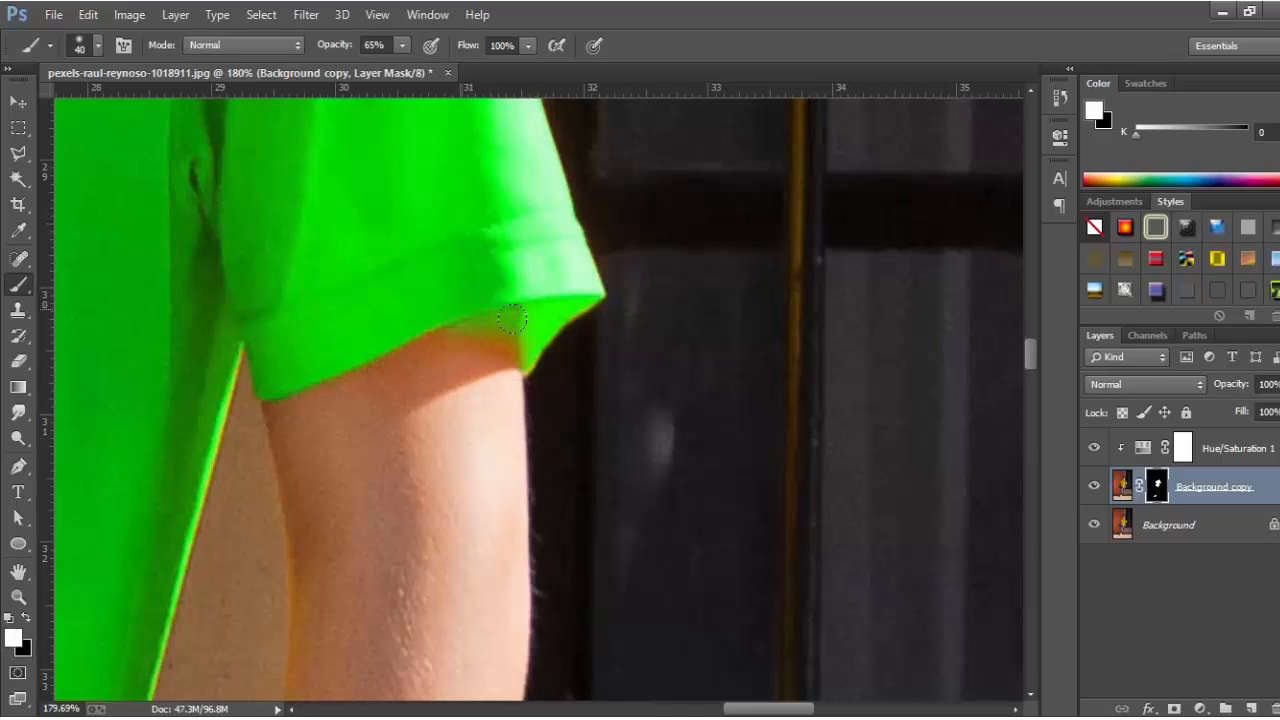
{"action": "key", "text": "x"}
{"action": "mouse_move", "coordinate": [510, 352]}
{"action": "left_mouse_down"}
{"action": "mouse_move", "coordinate": [525, 370]}
{"action": "mouse_move", "coordinate": [507, 330]}
{"action": "mouse_move", "coordinate": [456, 346]}
{"action": "left_mouse_up"}
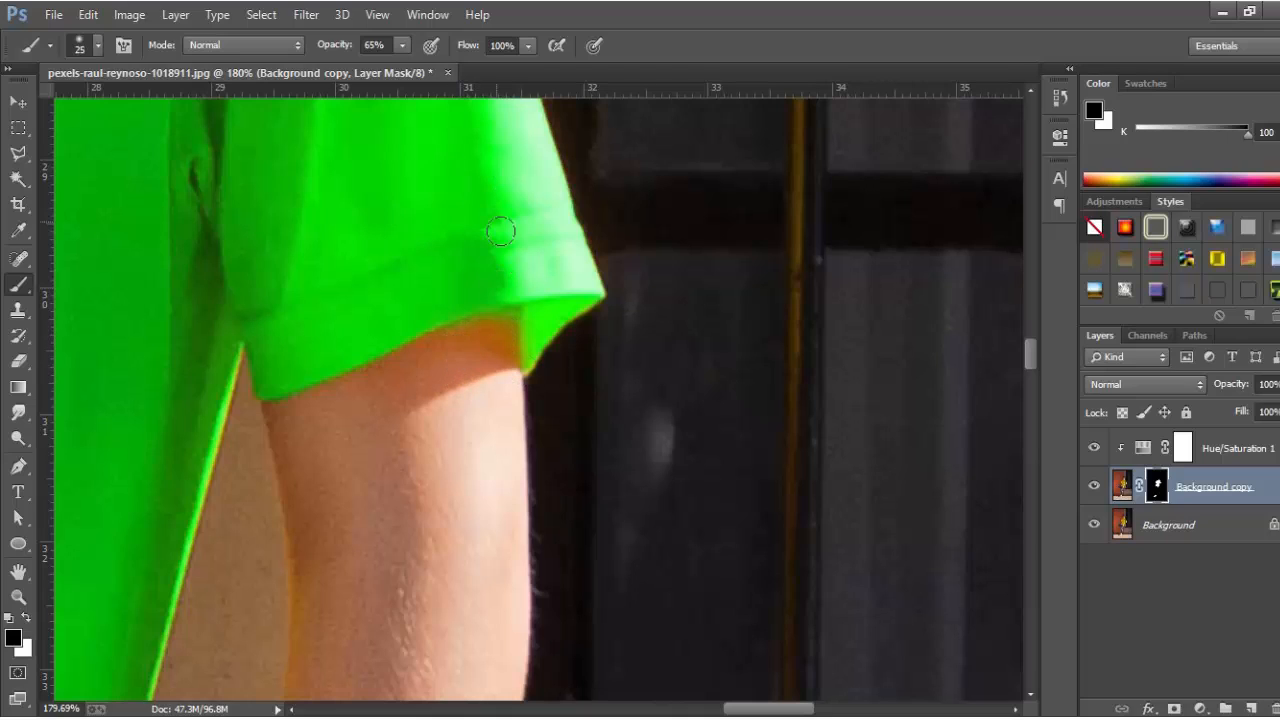
{"action": "left_click", "coordinate": [402, 45]}
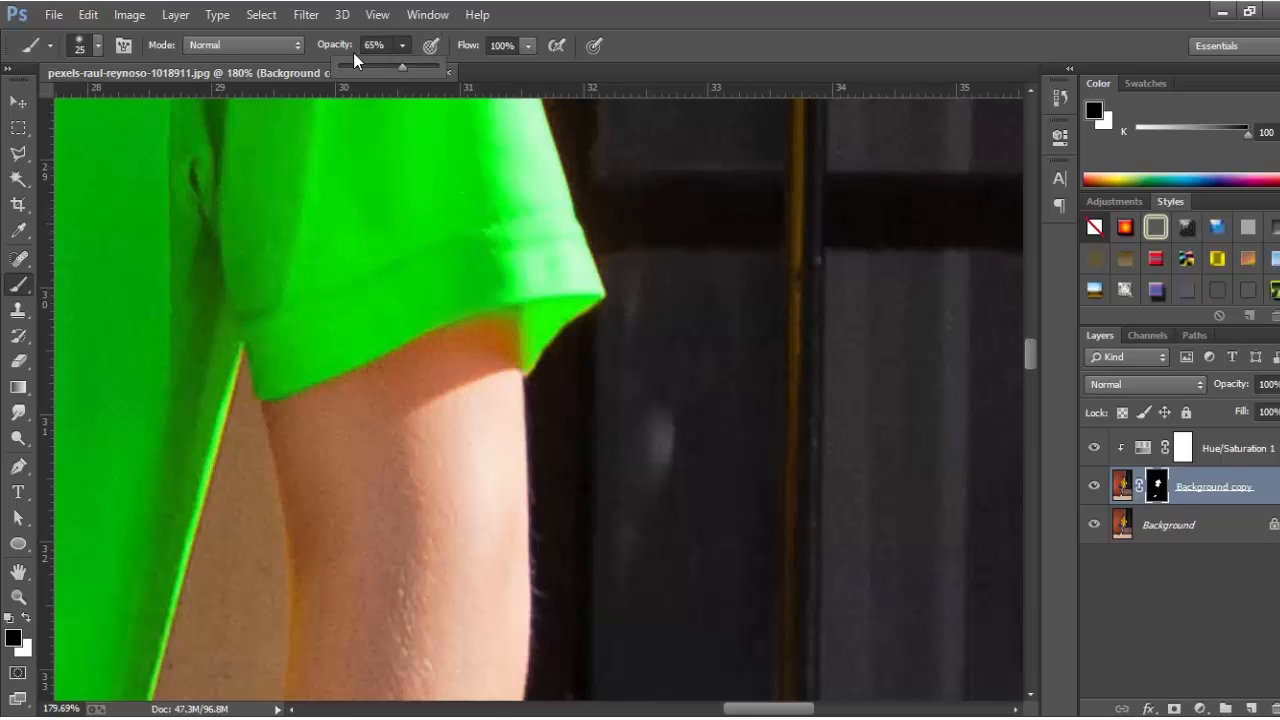
{"action": "key", "text": "bracketright"}
{"action": "key", "text": "bracketright"}
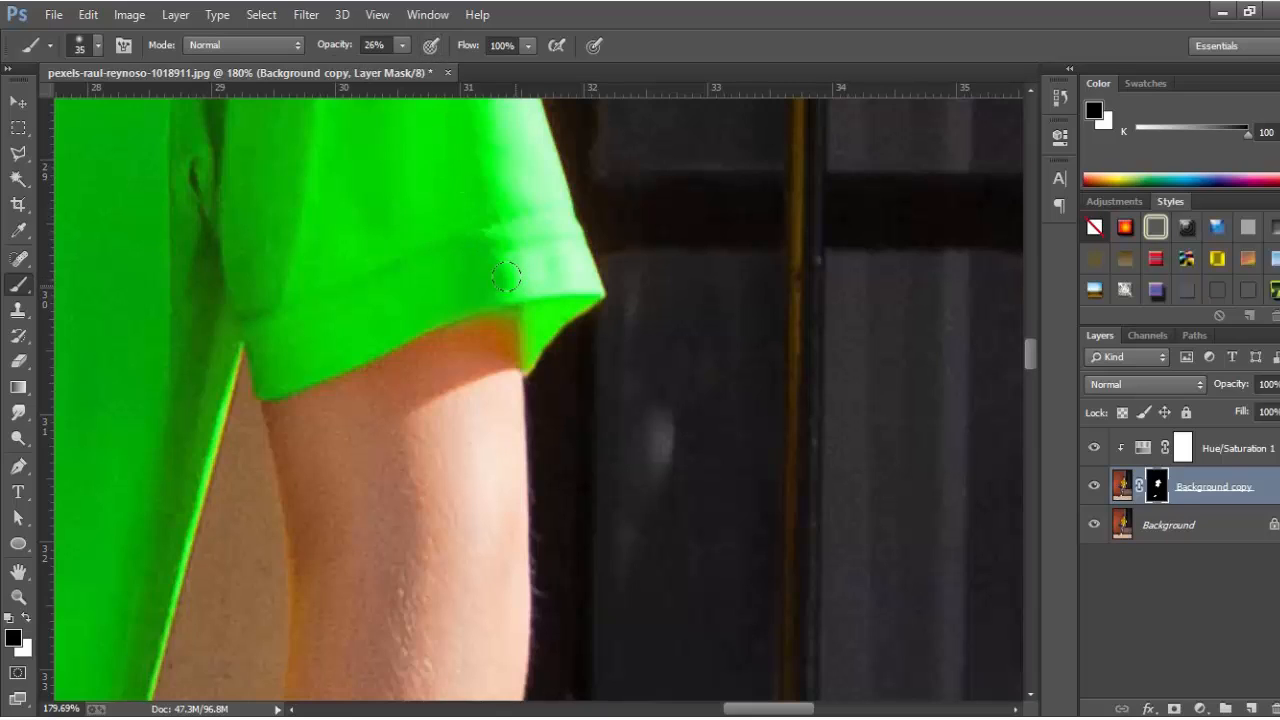
{"action": "key", "text": "x"}
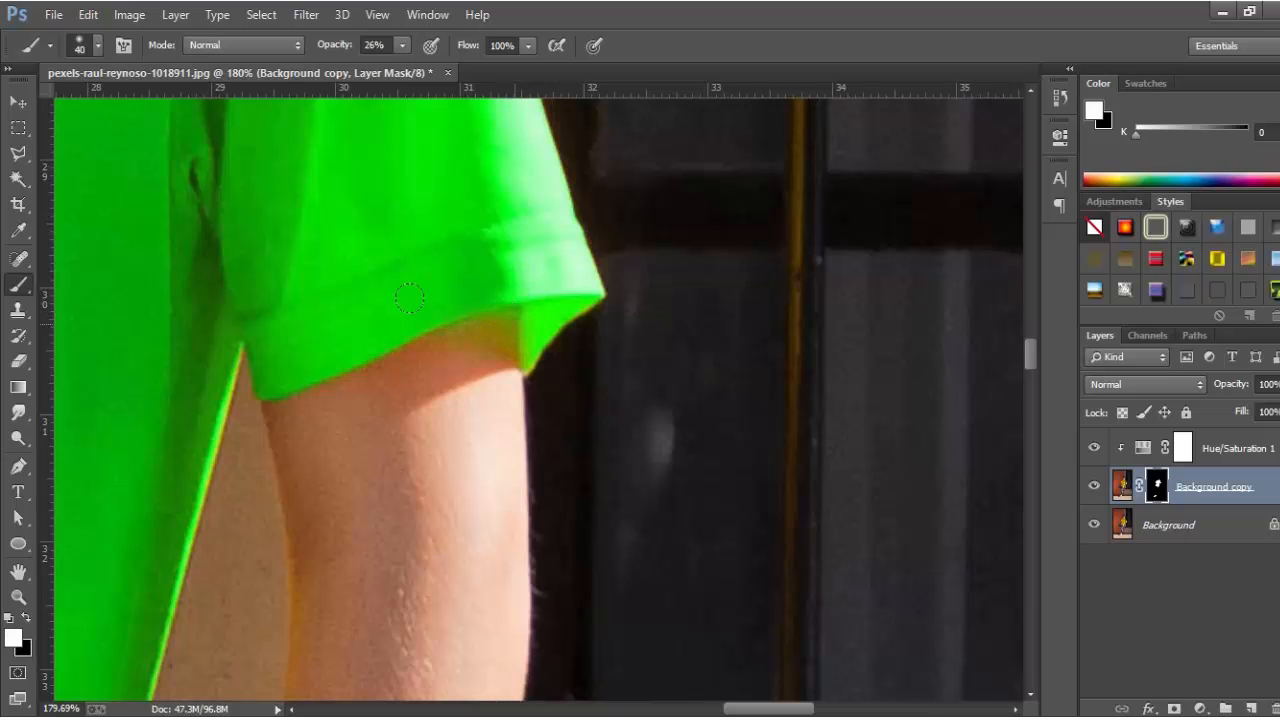
Zoom out to the whole photo, select the Move tool, and compare green against the yellow original.
{"action": "scroll", "coordinate": [563, 423], "scroll_direction": "down", "scroll_amount": 8}
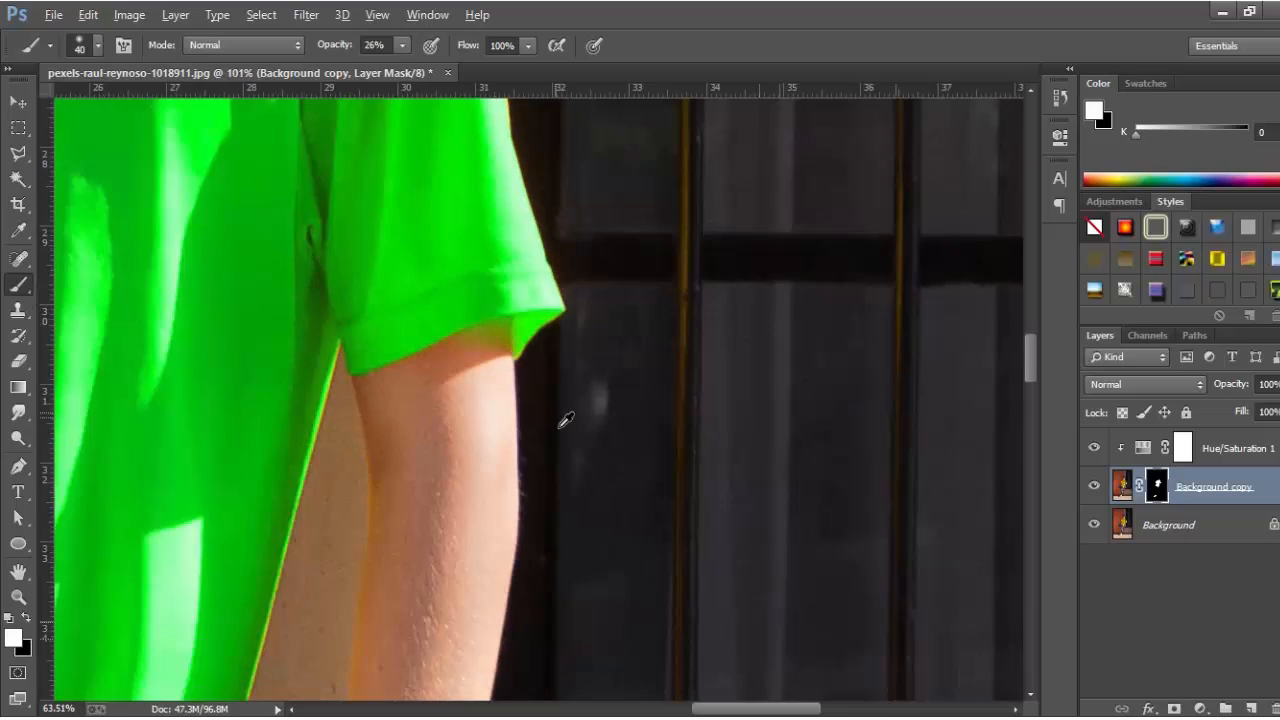
{"action": "scroll", "coordinate": [571, 430], "scroll_direction": "down", "scroll_amount": 2}
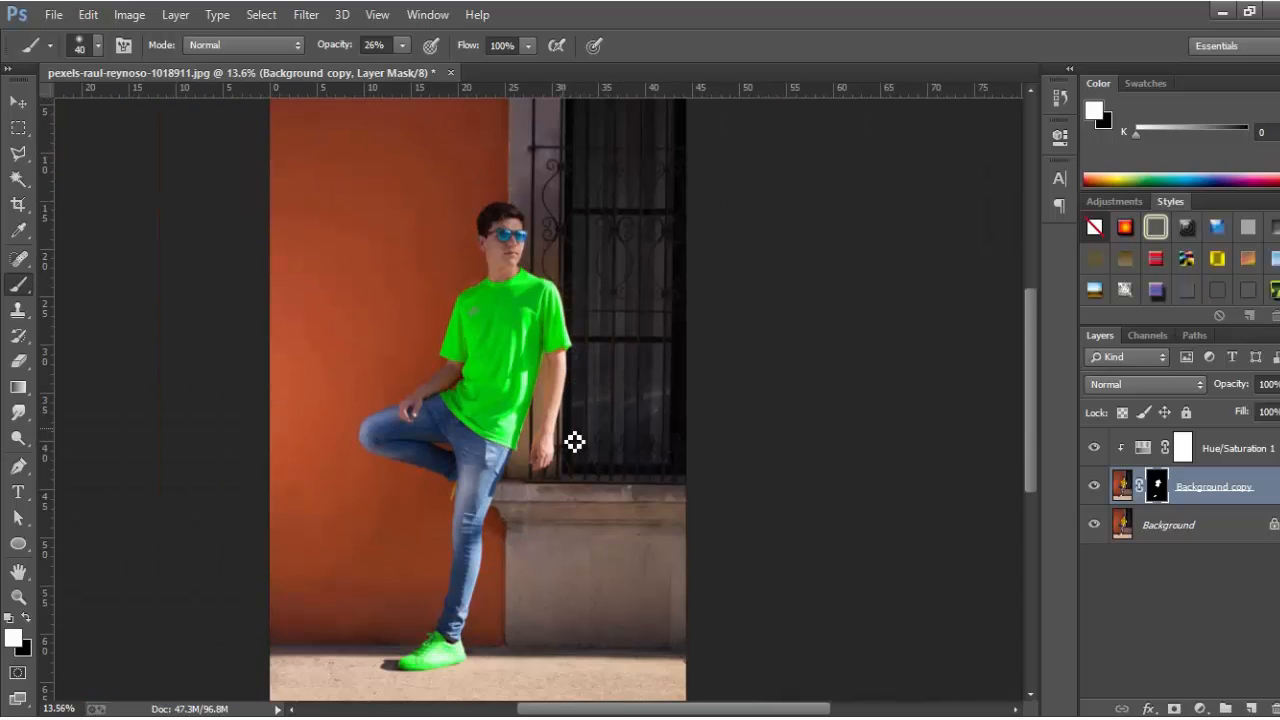
{"action": "scroll", "coordinate": [571, 443], "scroll_direction": "down", "scroll_amount": 2}
{"action": "left_click", "coordinate": [16, 103]}
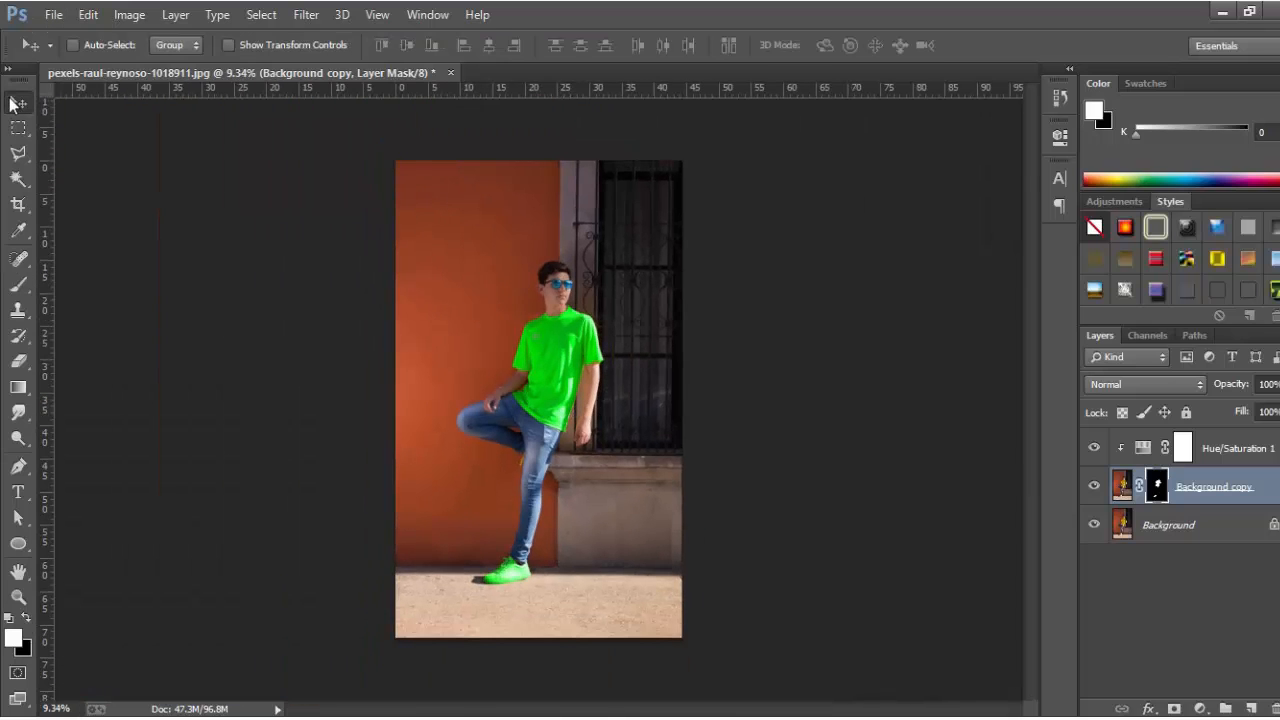
{"action": "scroll", "coordinate": [736, 440], "scroll_direction": "up", "scroll_amount": 3}
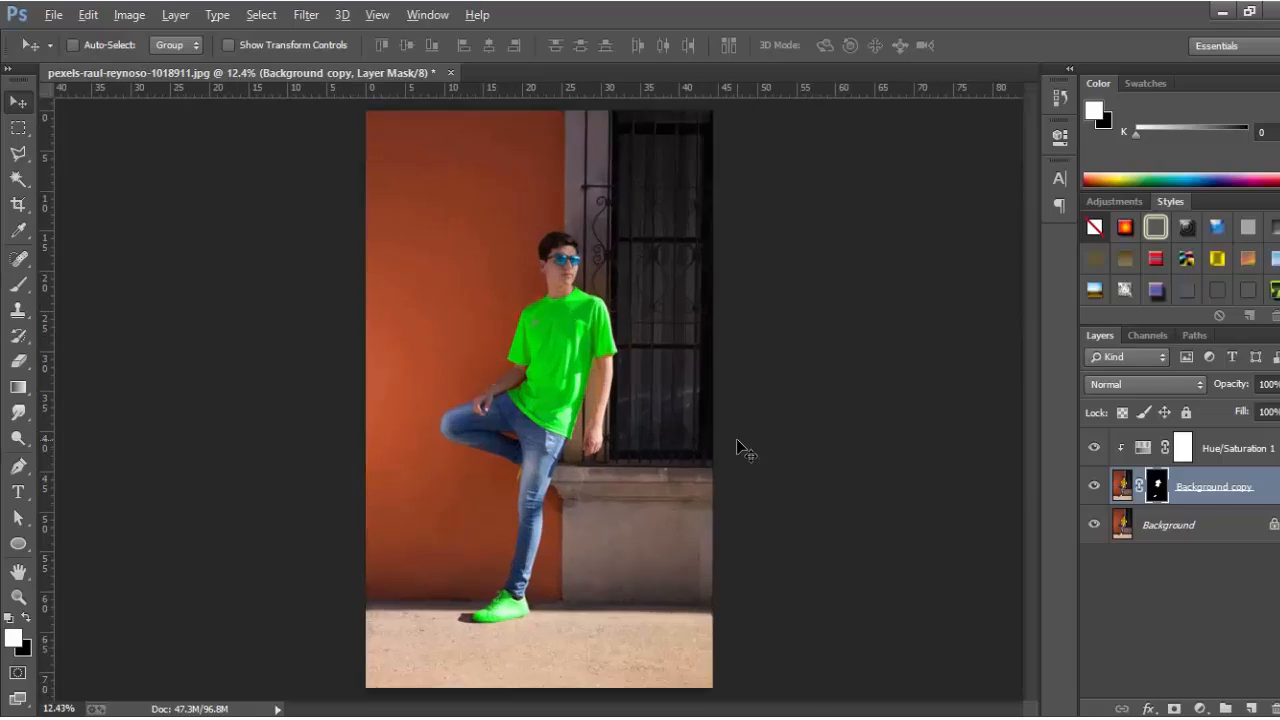
{"action": "scroll", "coordinate": [736, 440], "scroll_direction": "down", "scroll_amount": 3}
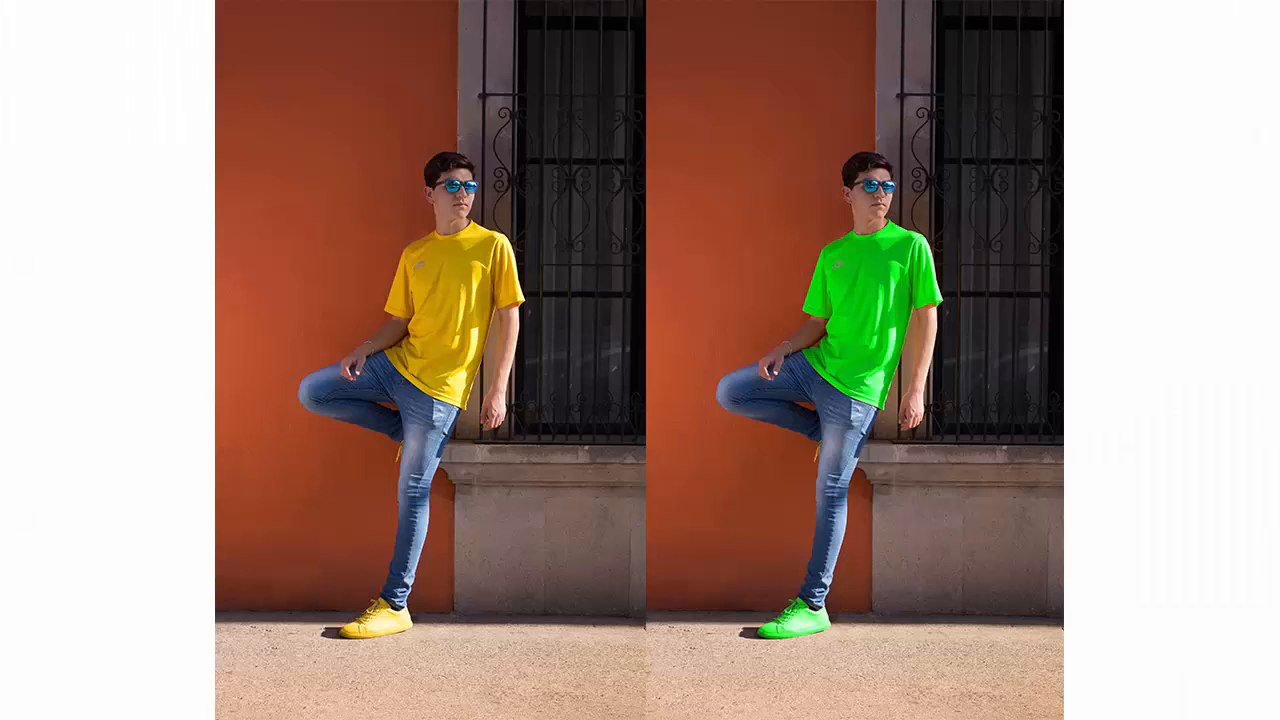